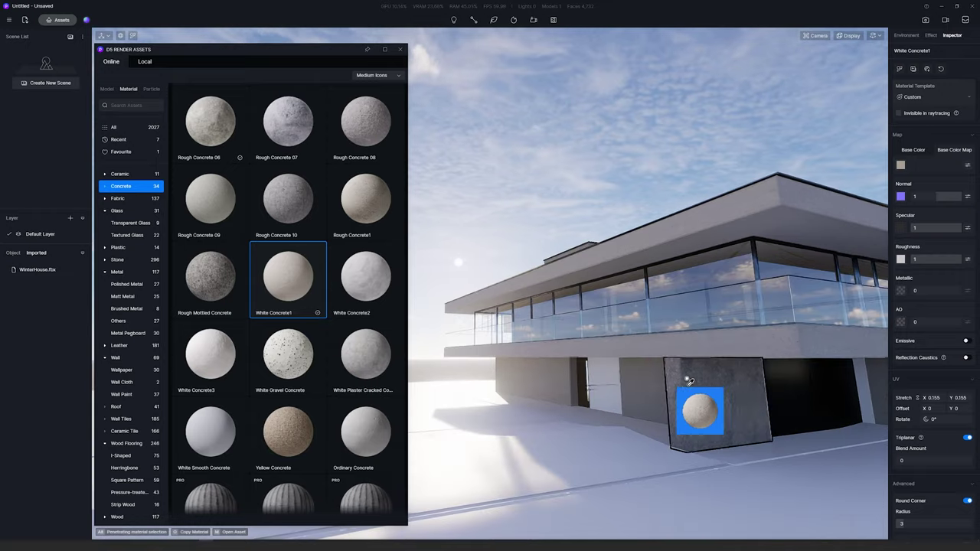
Apply the White Concrete1 material to the ground-floor wall of the house.
left_click_drag(672, 381, 559, 376)
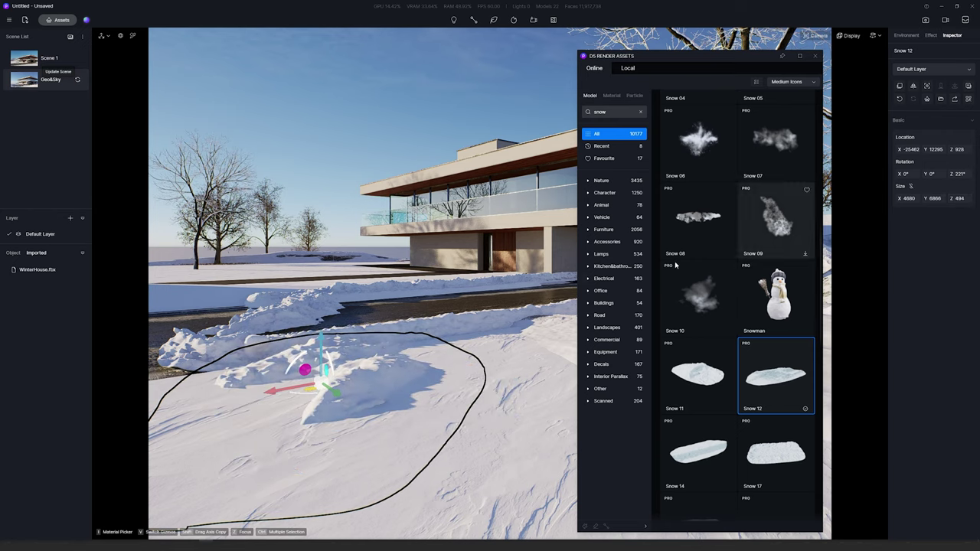
Reposition the Snow 12 model in the foreground and adjust the sun's position in the Geo and Sky lighting.
left_click_drag(321, 342, 350, 353)
key("v")
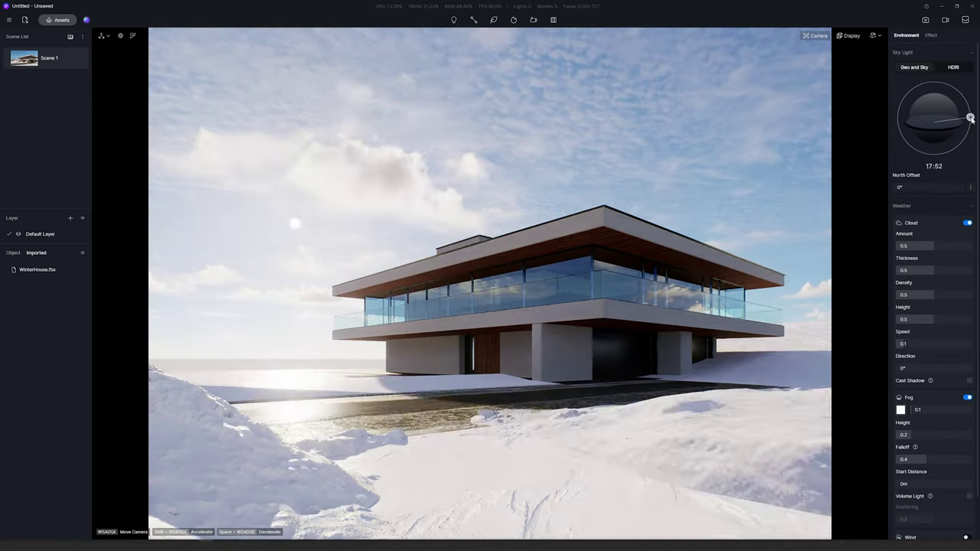
left_click_drag(970, 114, 970, 120)
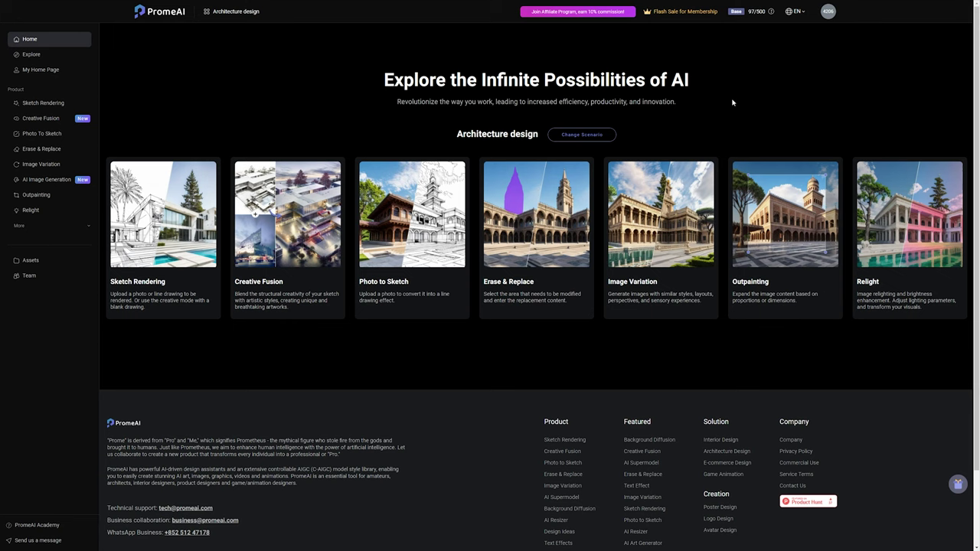
Switch to PromeAI and choose Architecture design as the design scenario.
left_click(241, 13)
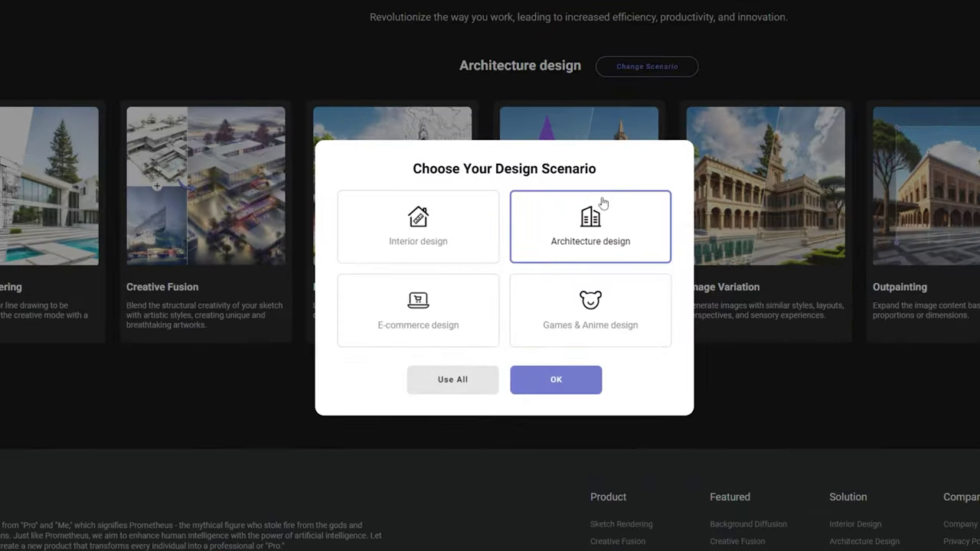
left_click(582, 380)
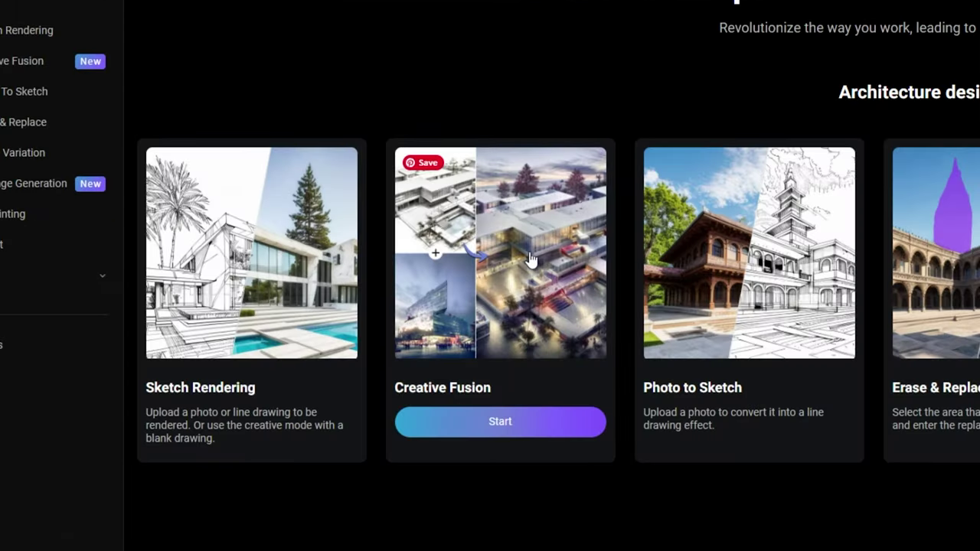
Start Creative Fusion and load the asset image of the white modern house beside a pool.
left_click(528, 428)
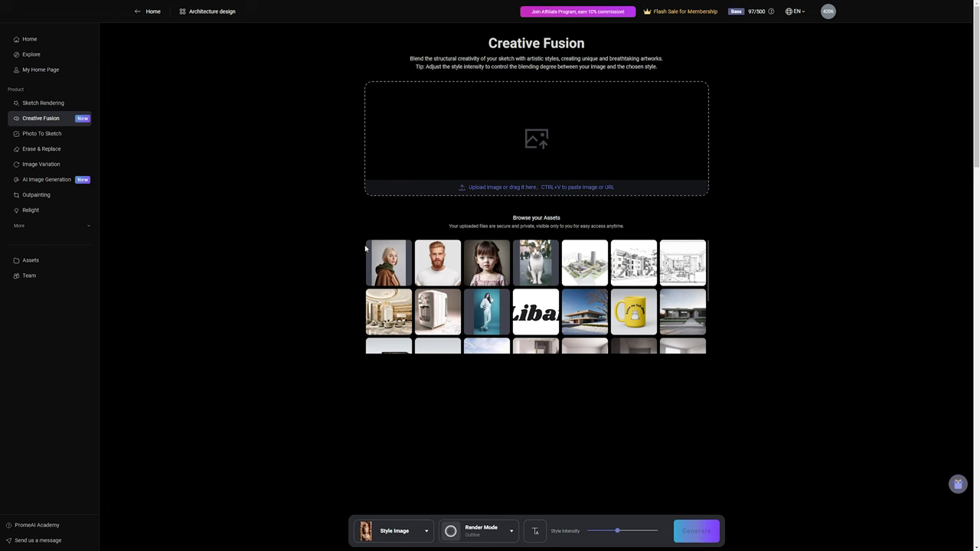
scroll(521, 306, "down", 2)
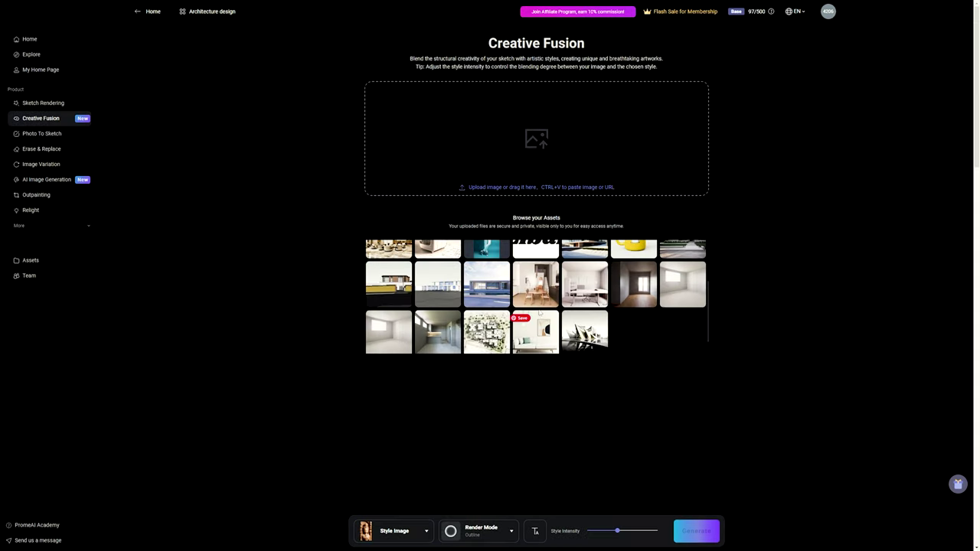
left_click(487, 291)
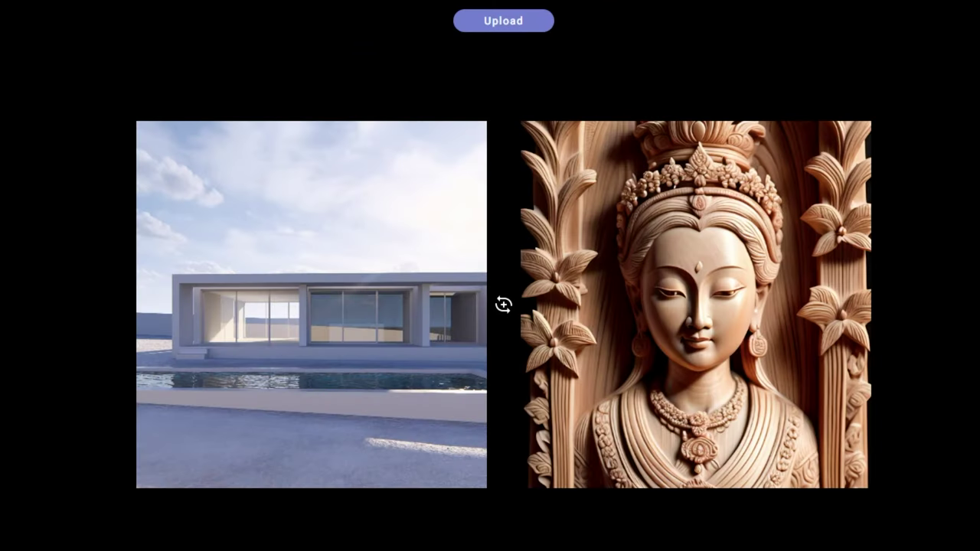
Choose the Landscape Architecture example of a tree-lined park with buildings and a path as the style image.
mouse_move(697, 221)
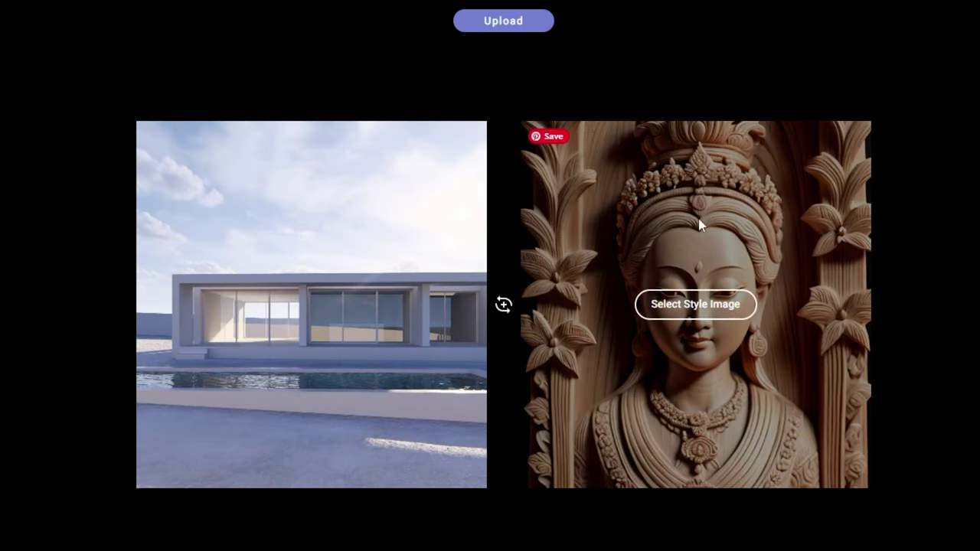
left_click(706, 306)
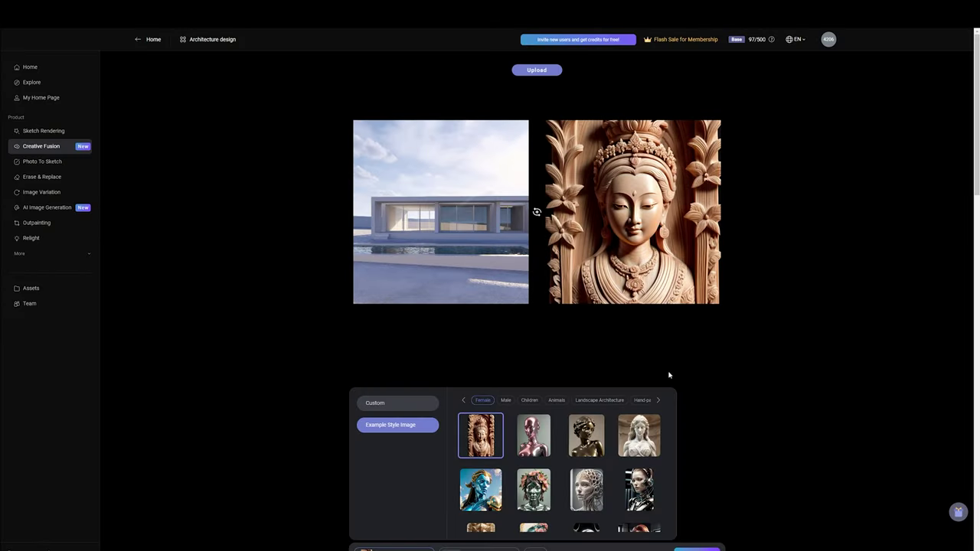
left_click(607, 406)
scroll(565, 426, "up", 10)
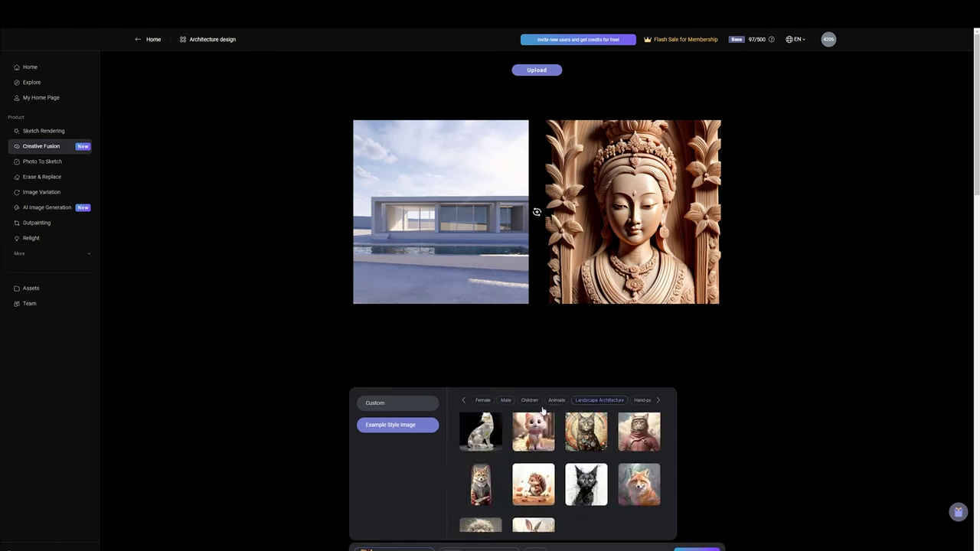
left_click(586, 407)
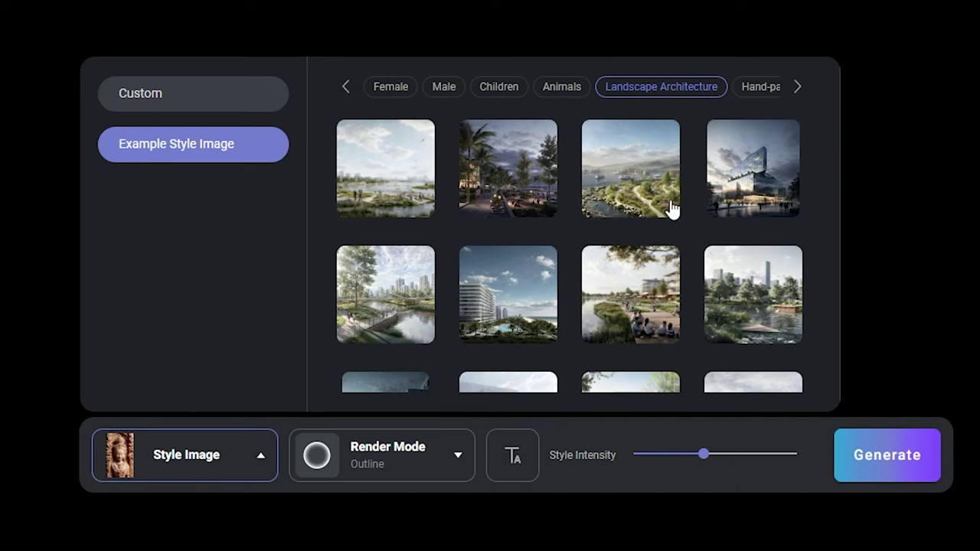
scroll(673, 185, "down", 1)
scroll(672, 185, "down", 3)
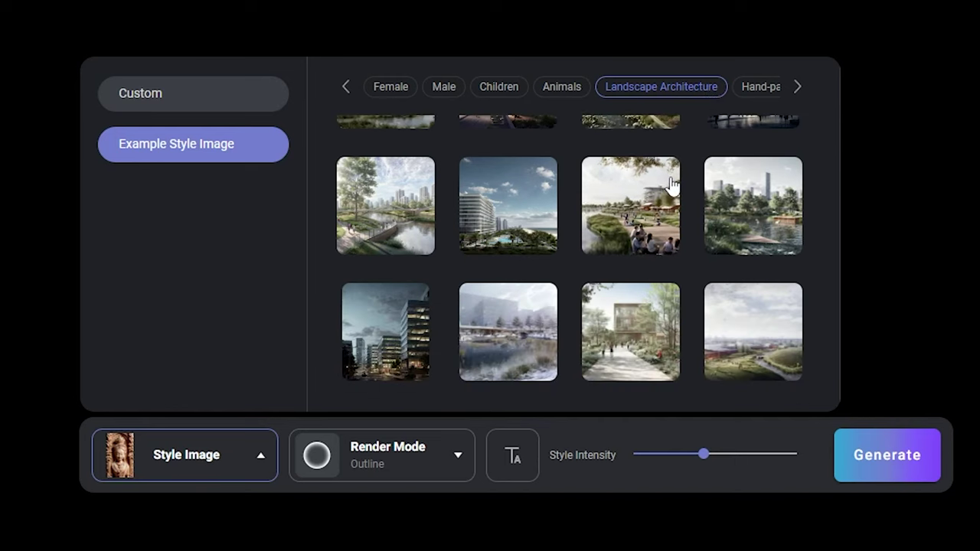
scroll(602, 235, "down", 2)
scroll(602, 234, "down", 2)
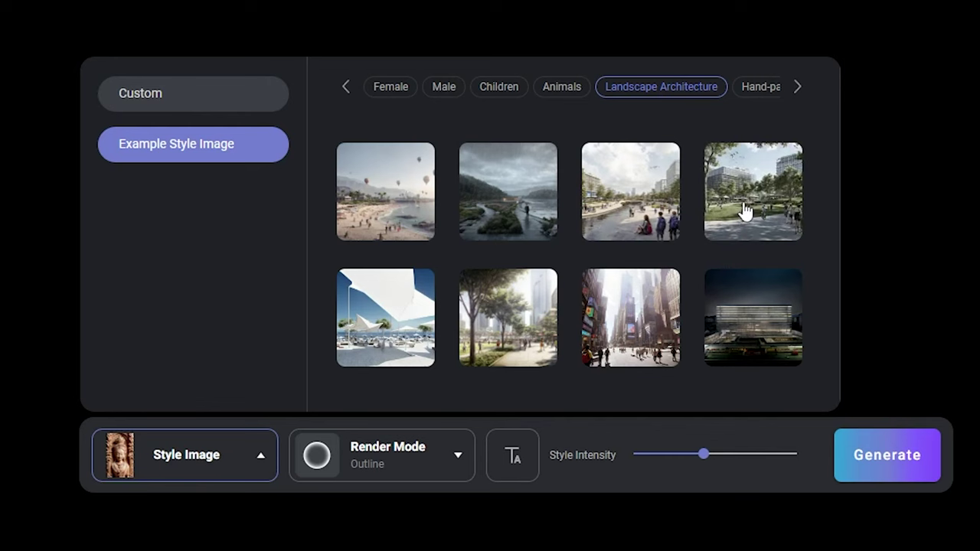
left_click(751, 213)
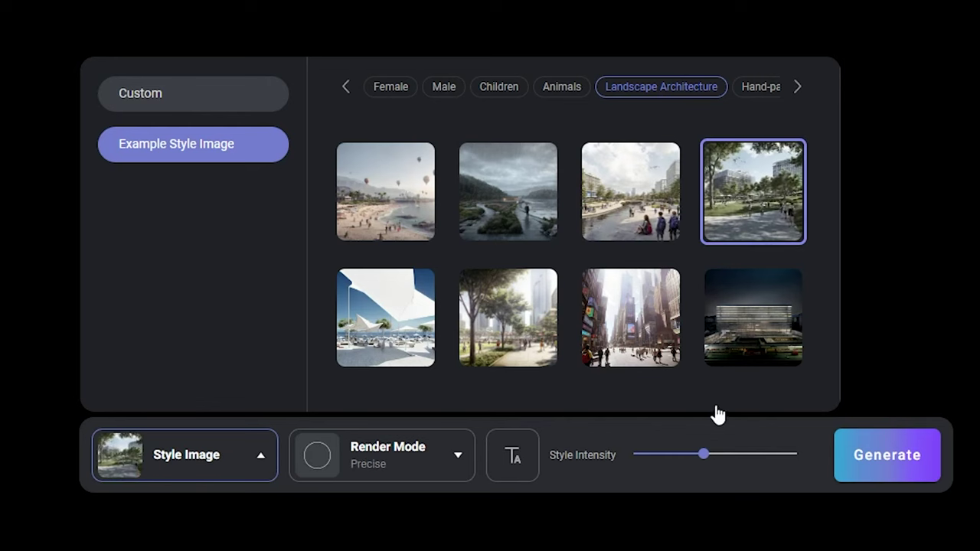
Lower the style intensity to its minimum and review the render mode options, keeping Precise.
left_click(708, 454)
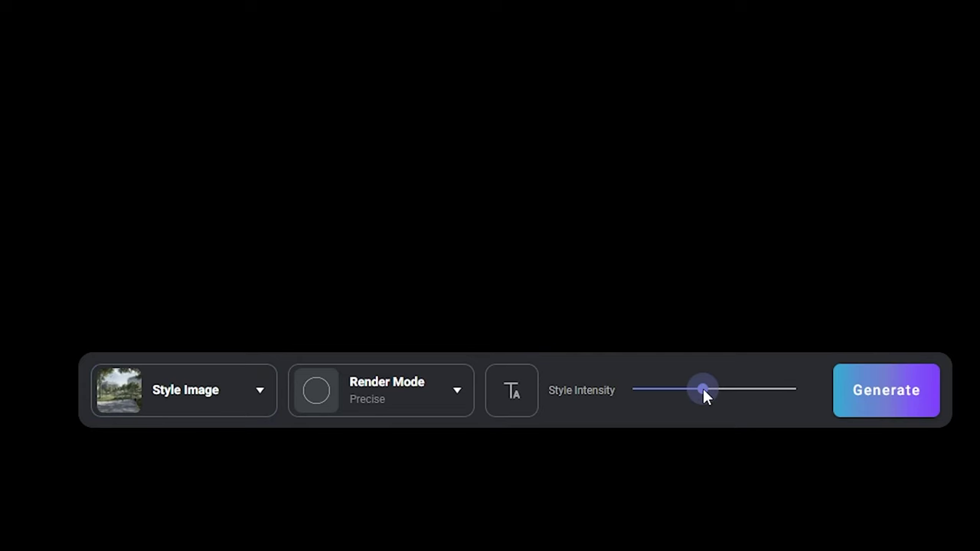
left_click_drag(703, 388, 616, 399)
left_click(455, 394)
left_click(536, 531)
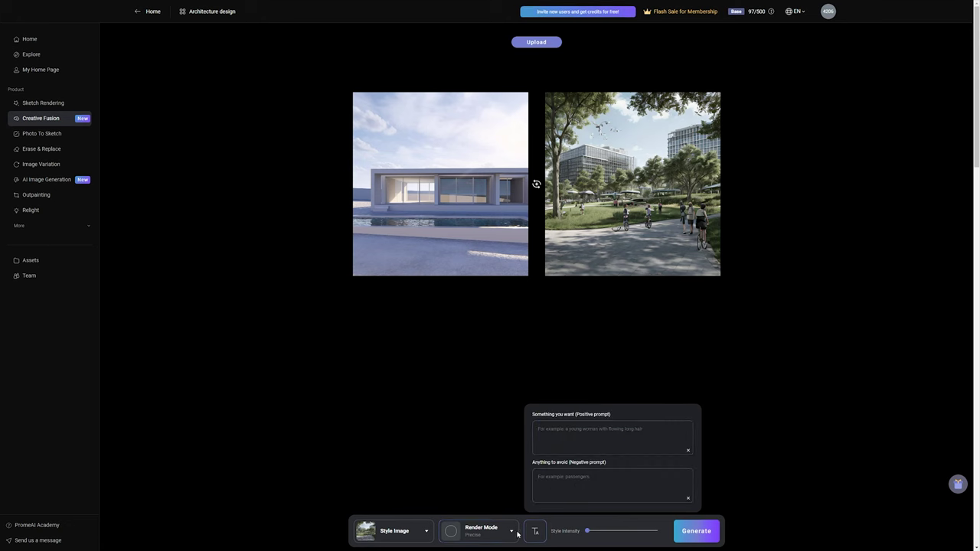
left_click(499, 535)
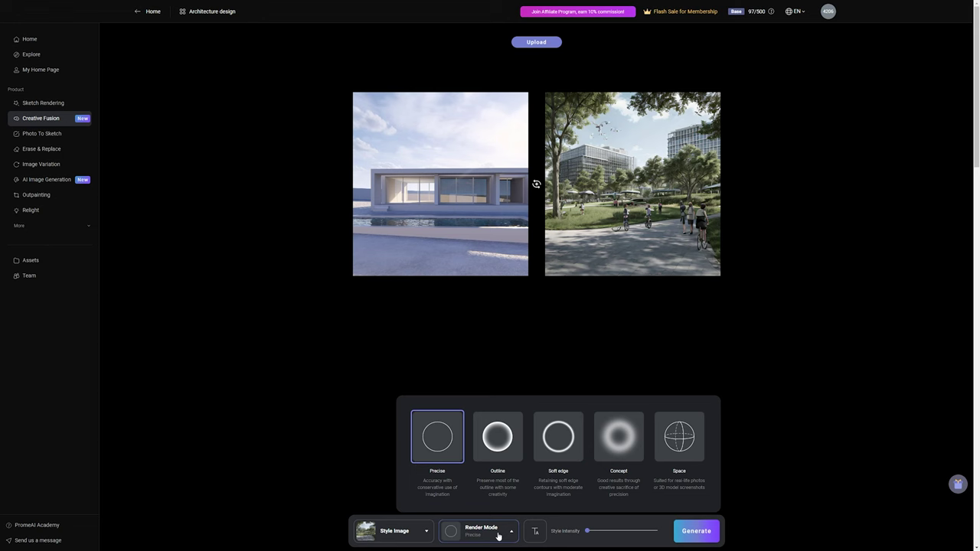
Enter "modern house" as the positive prompt and "people" as the negative prompt, and generate the images.
left_click(536, 531)
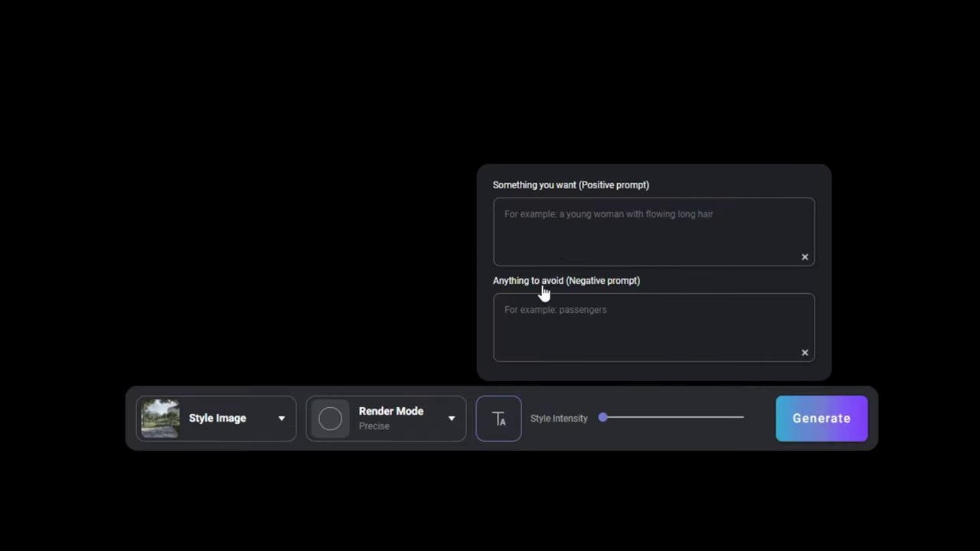
left_click(566, 445)
type("modern house")
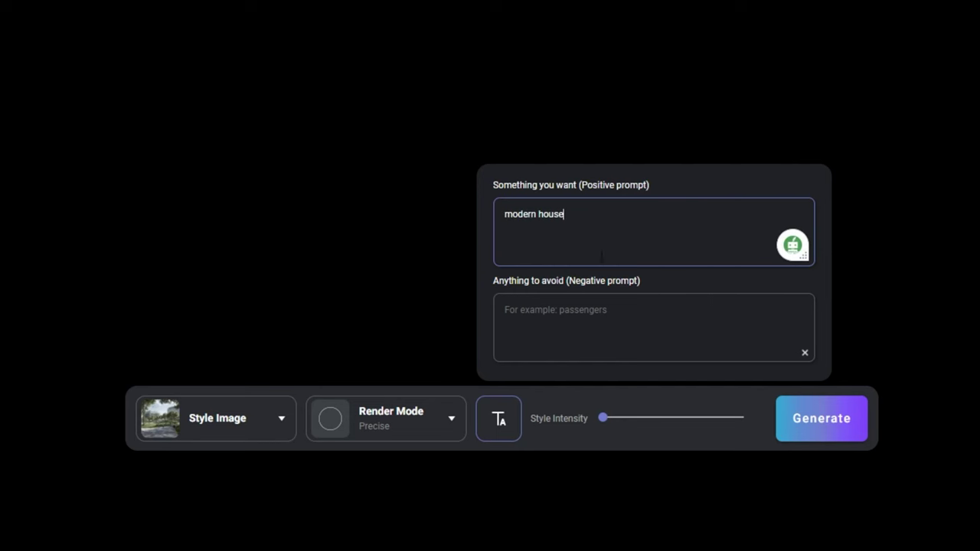
left_click(617, 303)
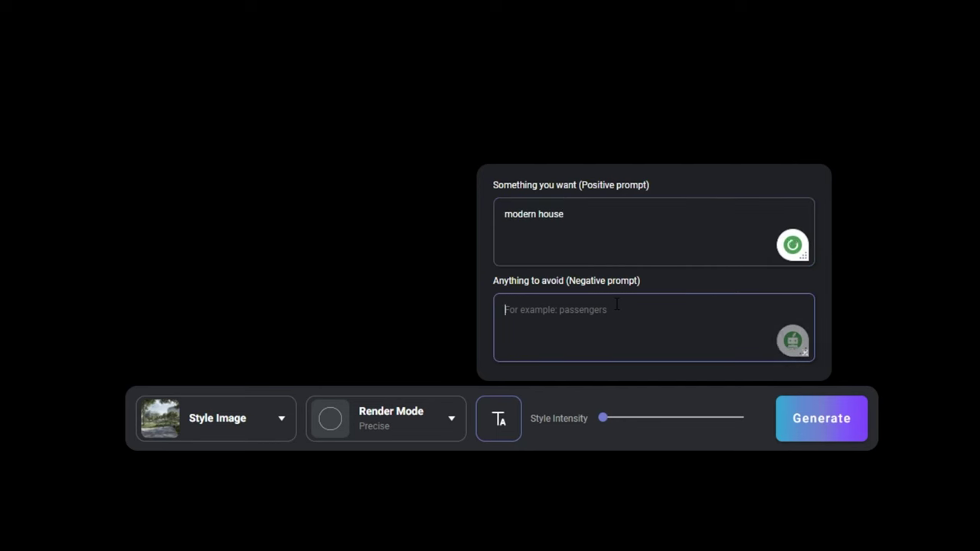
type("people")
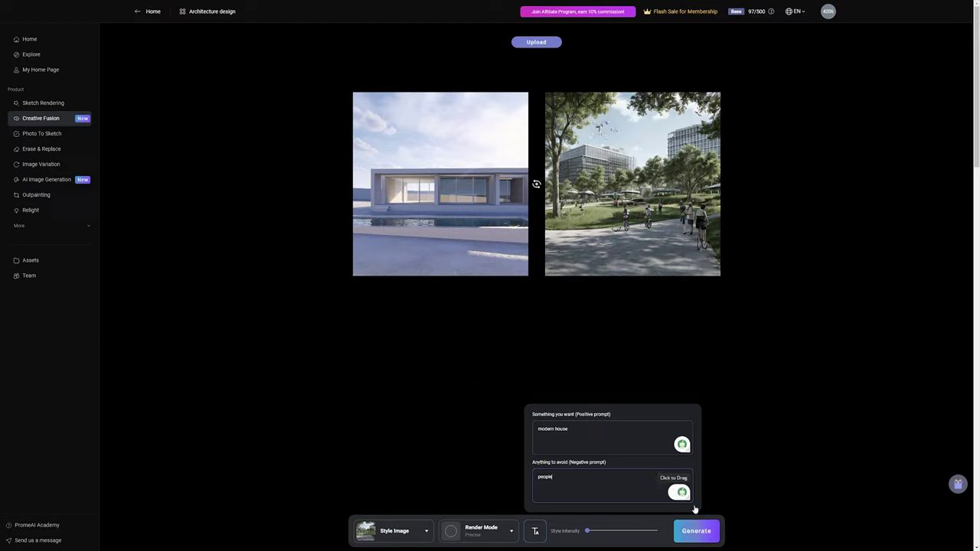
left_click(822, 418)
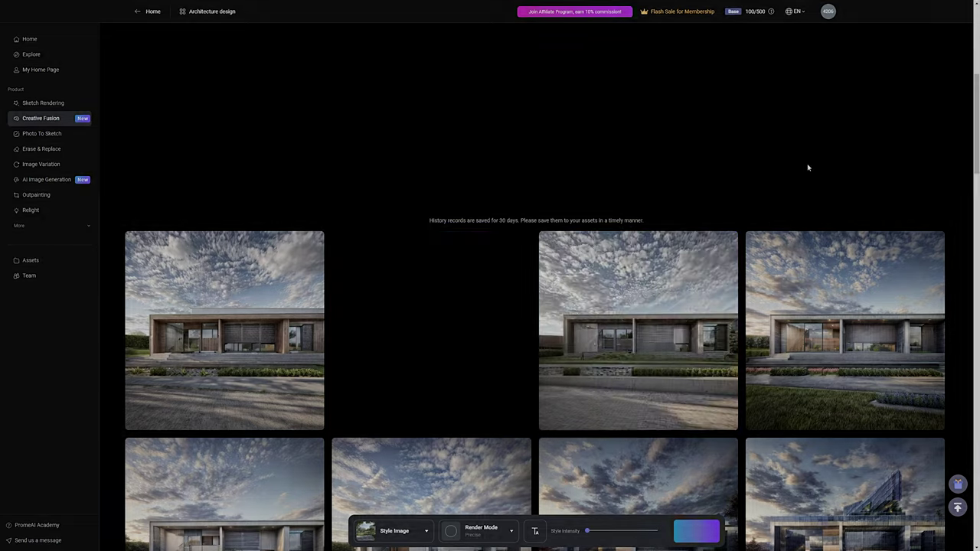
Compare the generated park-style house renderings with the original image in the full-size preview.
left_click(676, 291)
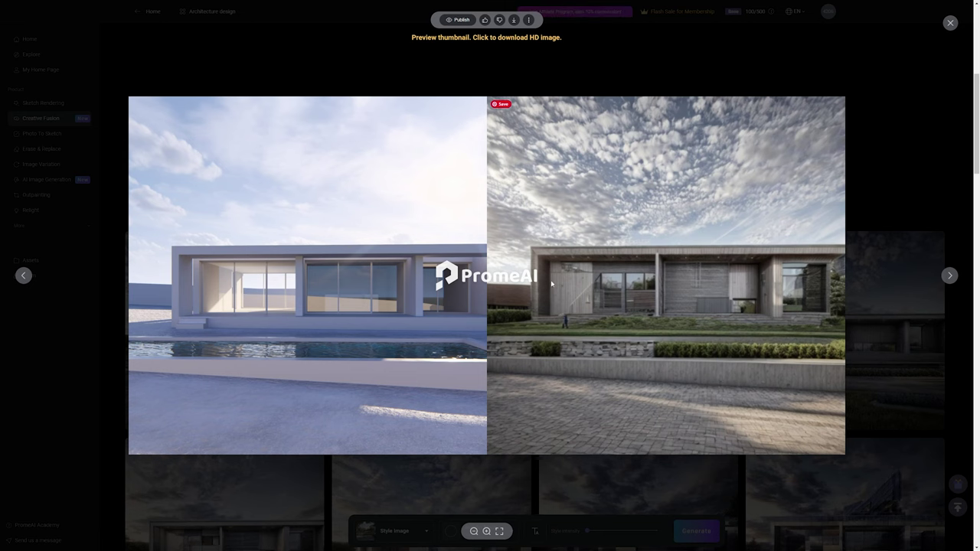
key("Right")
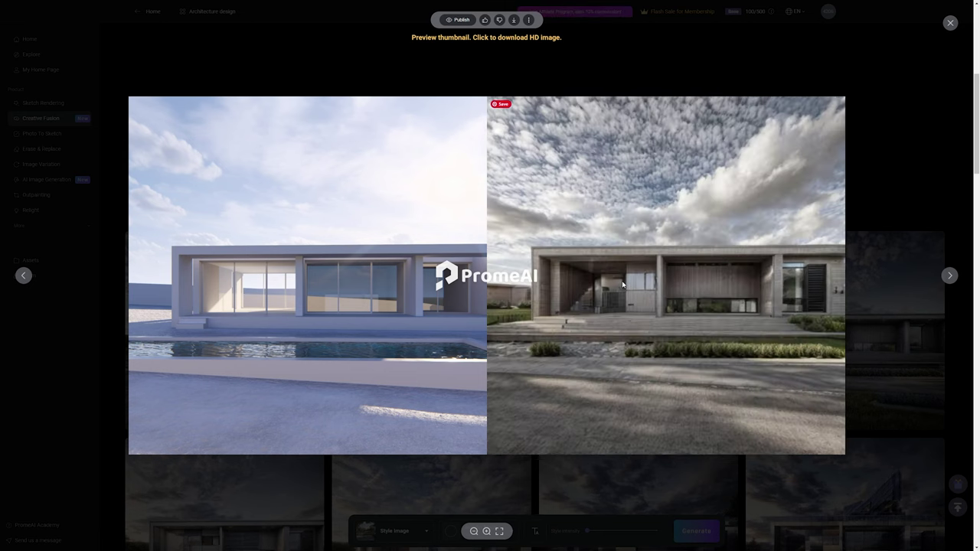
key("Right")
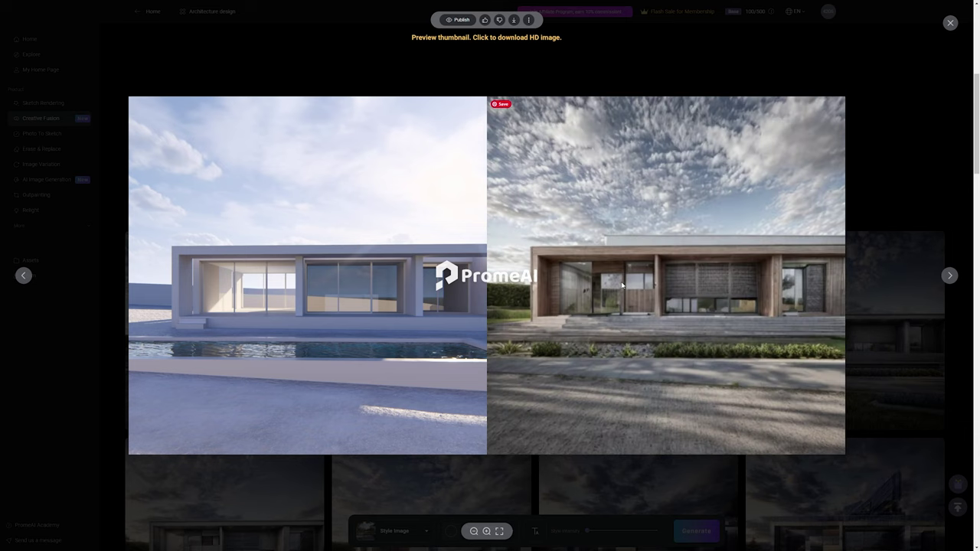
key("Escape")
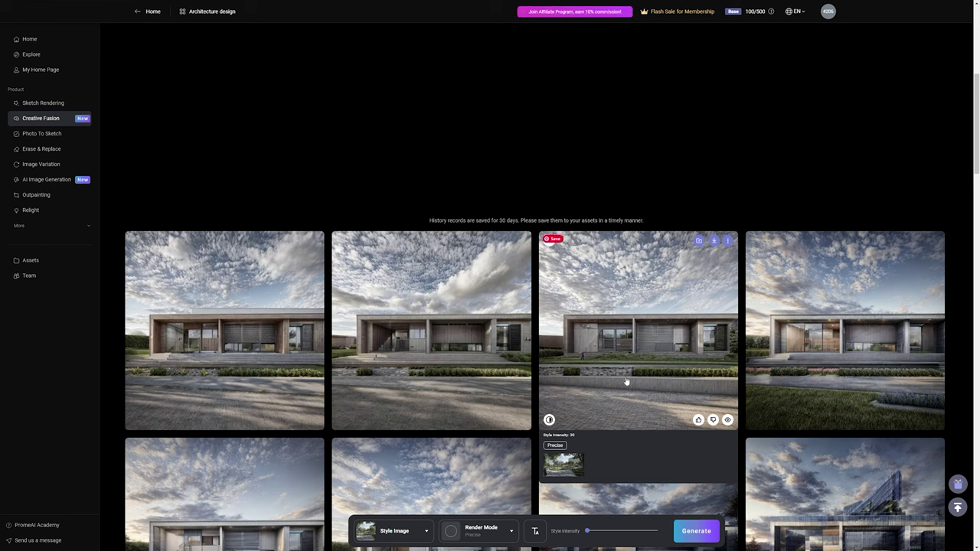
Replace the style image with the Landscape Architecture example of a beach with hot-air balloons and generate new images.
mouse_move(406, 534)
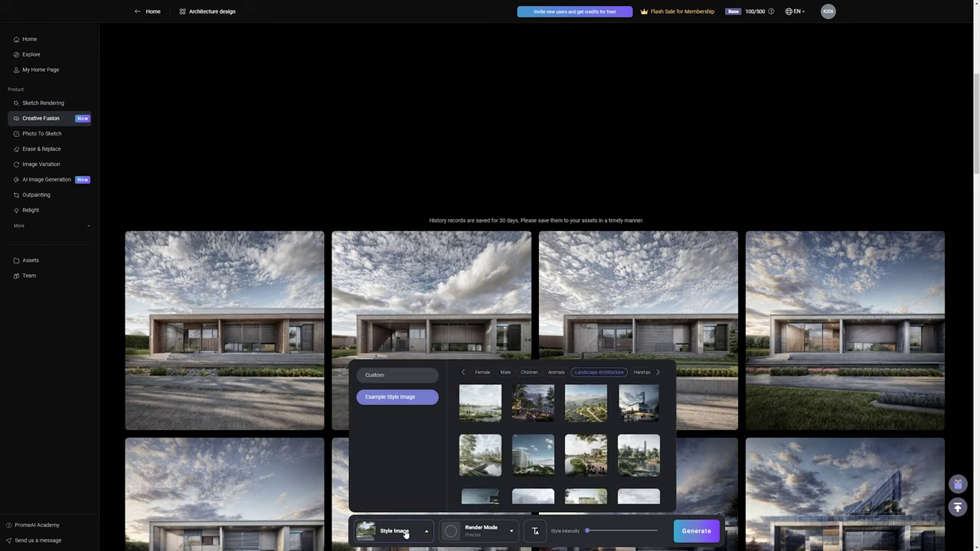
scroll(517, 451, "up", 3)
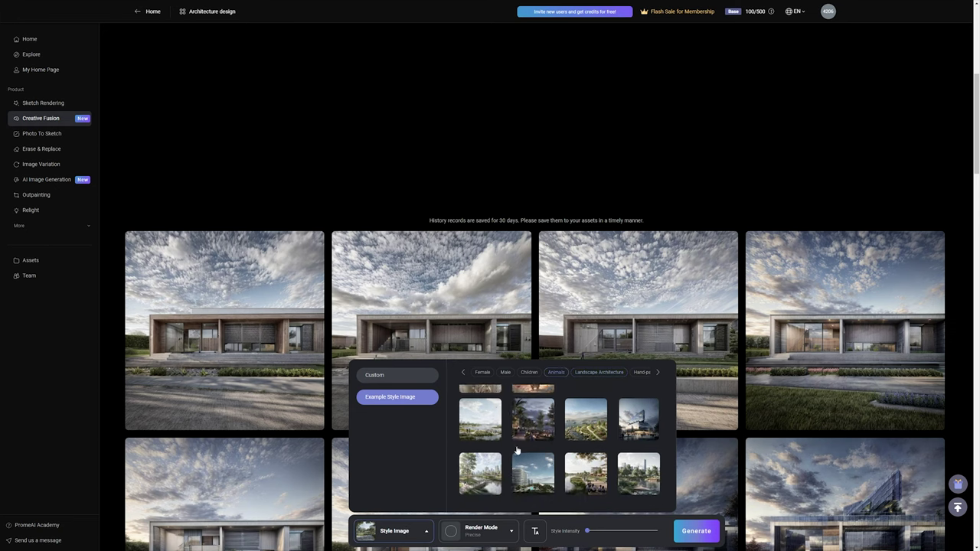
scroll(517, 452, "down", 5)
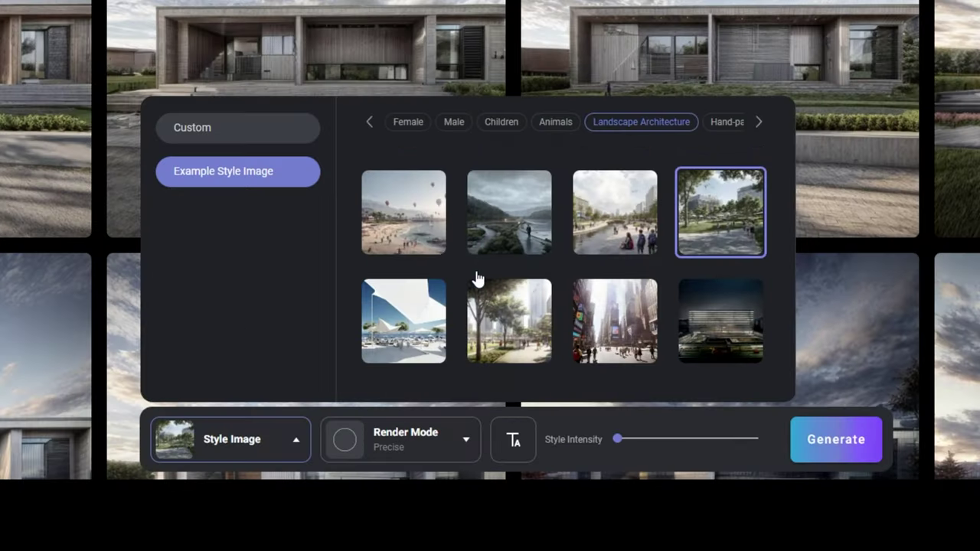
left_click(431, 238)
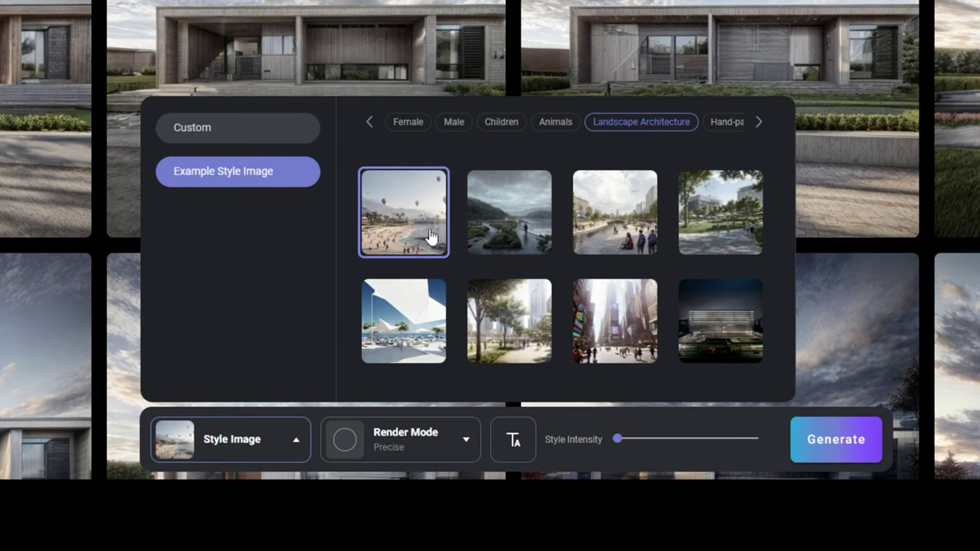
left_click(837, 443)
left_click(836, 442)
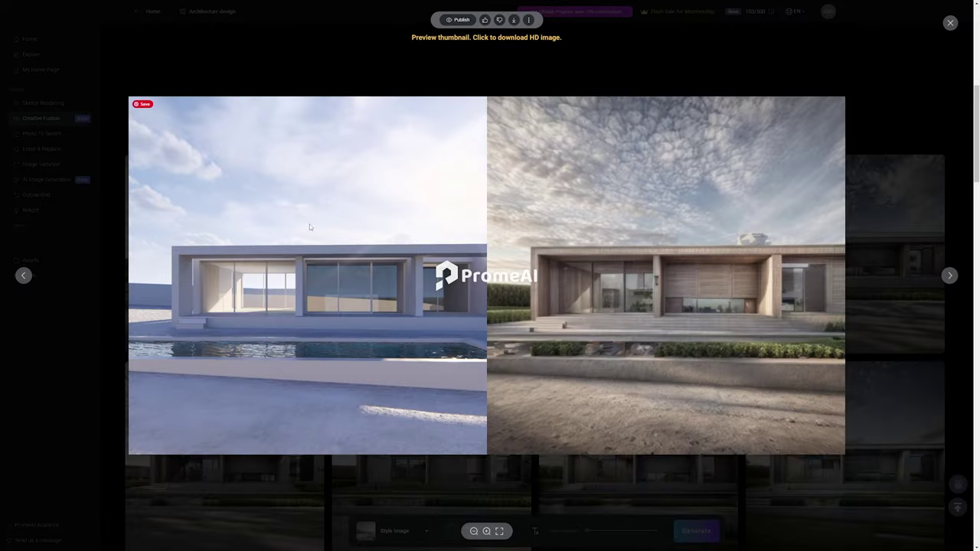
Compare the newly generated beach-style renderings with the original house image in the full-size preview.
key("Right")
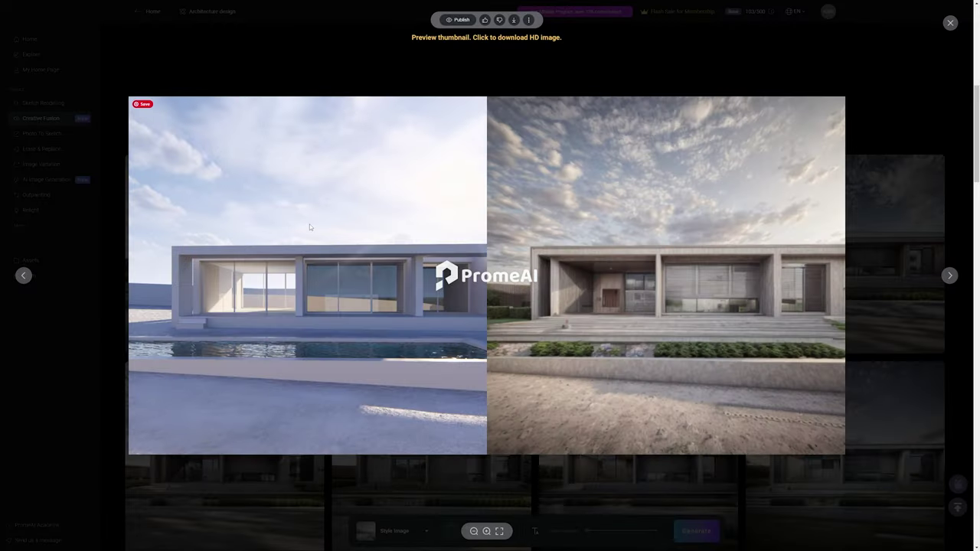
key("Right")
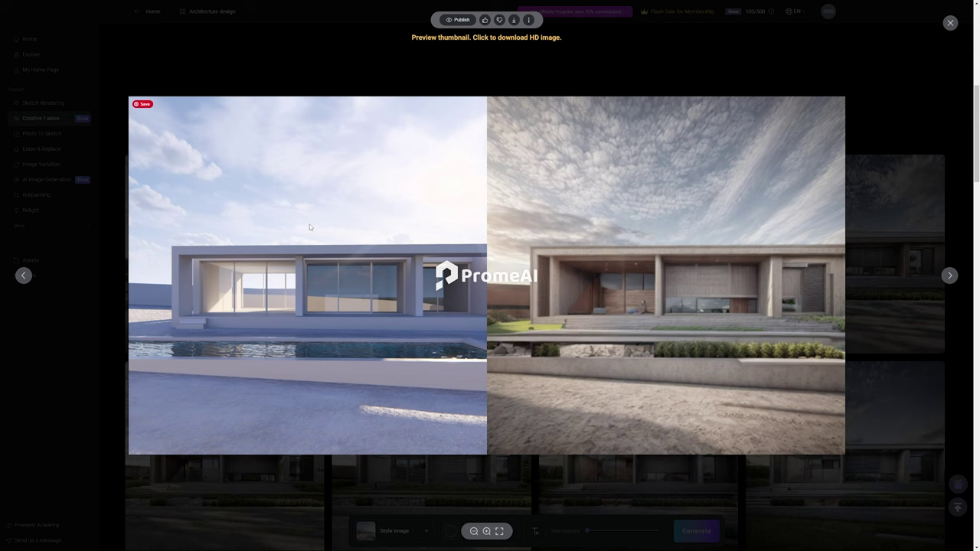
key("Right")
key("Right")
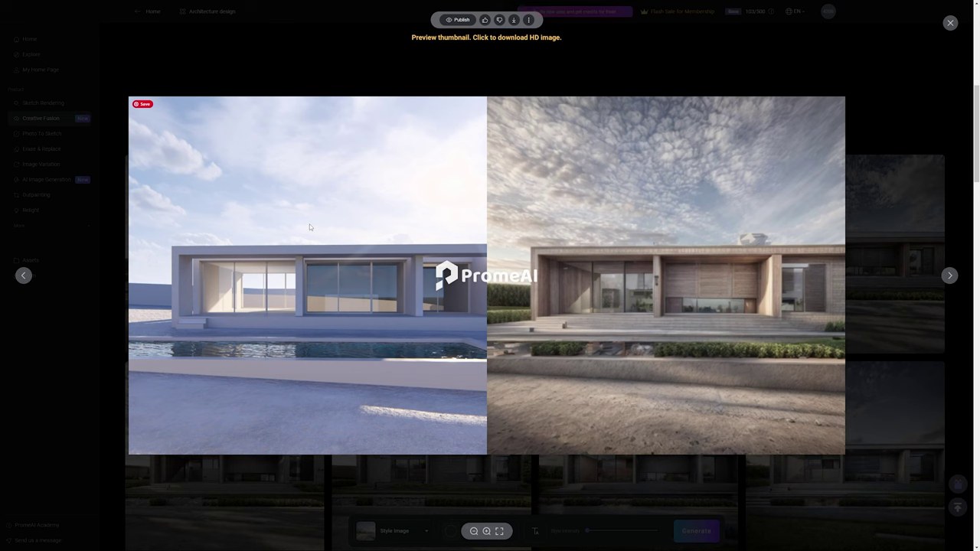
Close the preview of the beach-style rendering and switch to the AI Image Generation tool.
key("Escape")
scroll(639, 214, "down", 2)
scroll(602, 225, "up", 3)
scroll(500, 256, "up", 3)
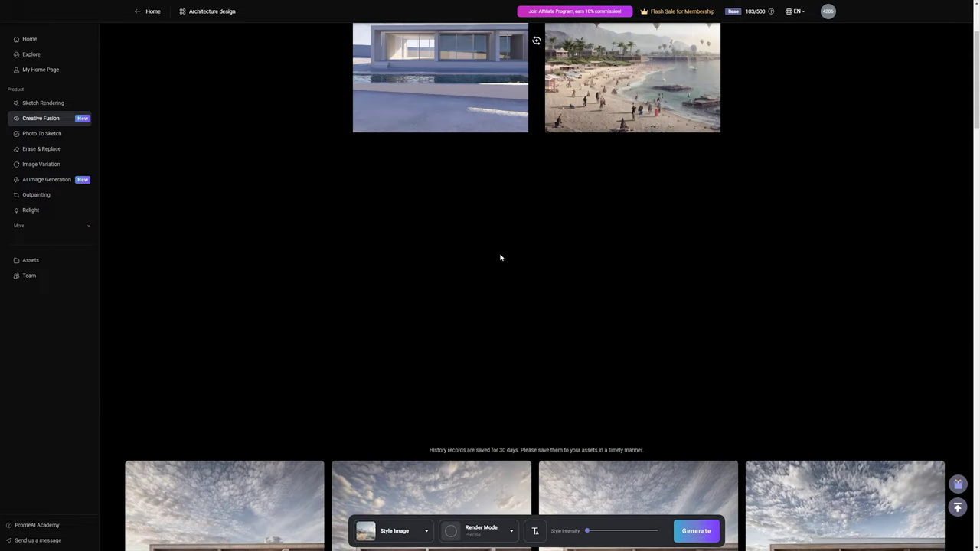
scroll(501, 256, "down", 2)
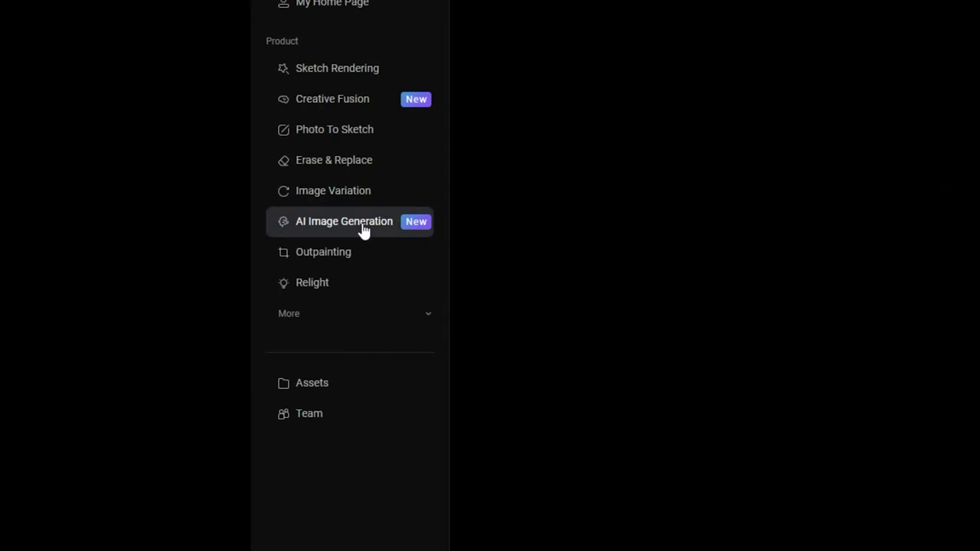
left_click(363, 229)
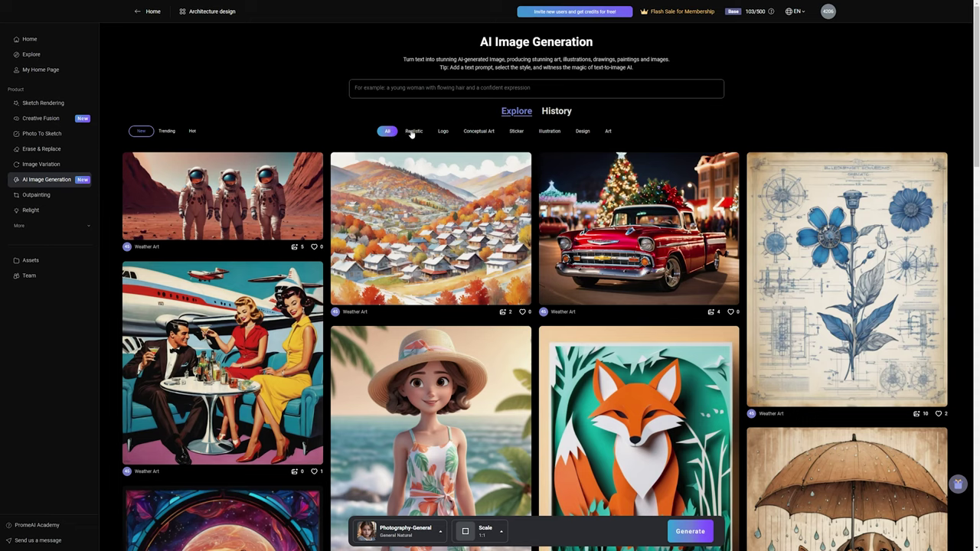
Browse the Realistic, Logo, Conceptual Art, Sticker and Illustration examples, and view the details of the pop-art airplane lounge image.
left_click(413, 132)
left_click(442, 132)
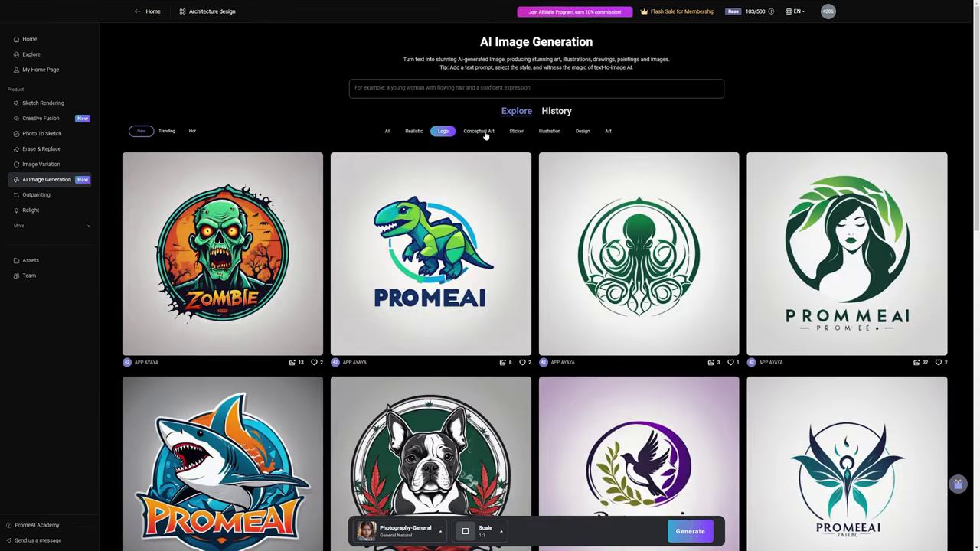
left_click(484, 133)
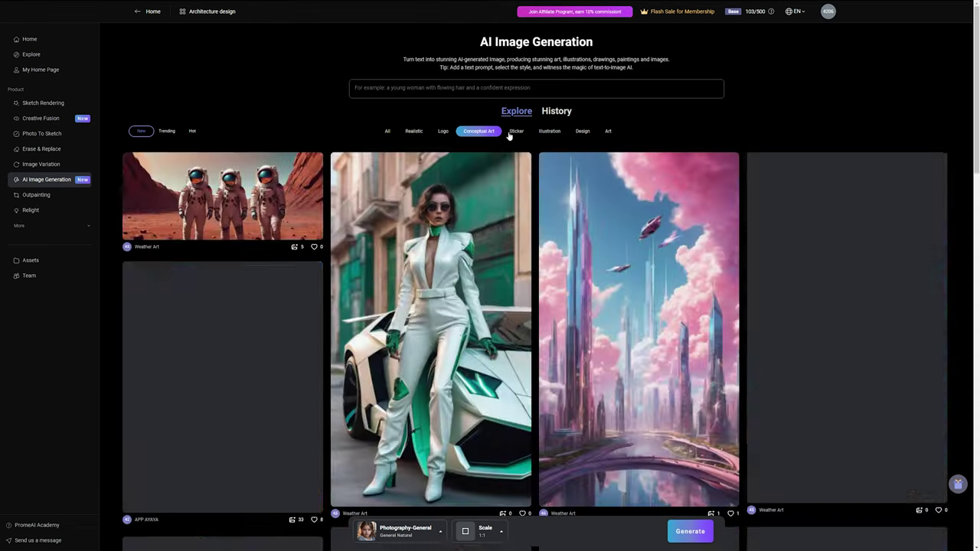
left_click(516, 131)
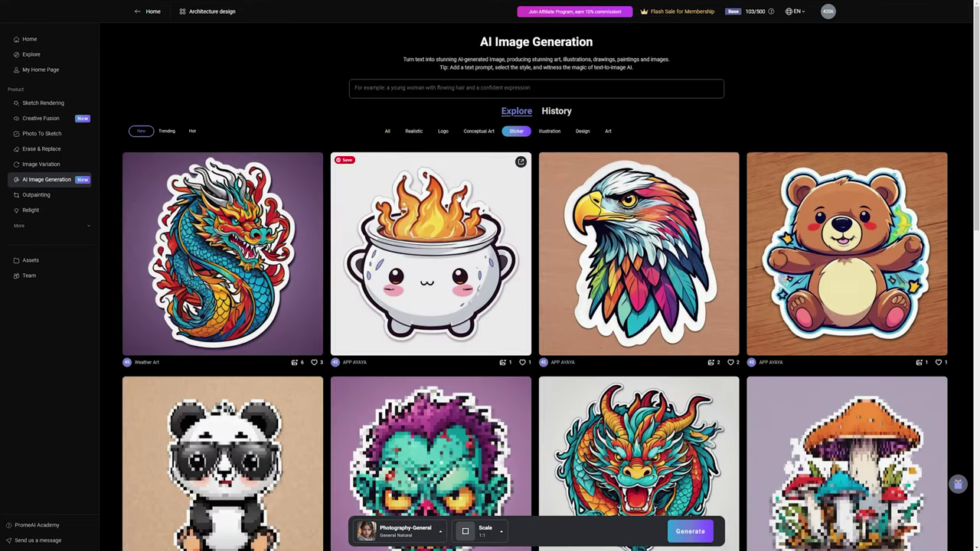
left_click(551, 132)
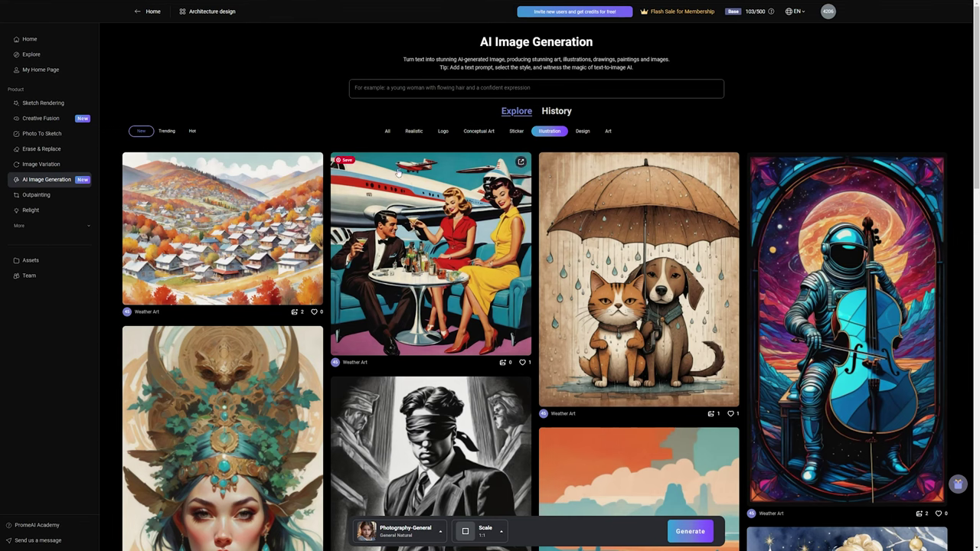
left_click(416, 192)
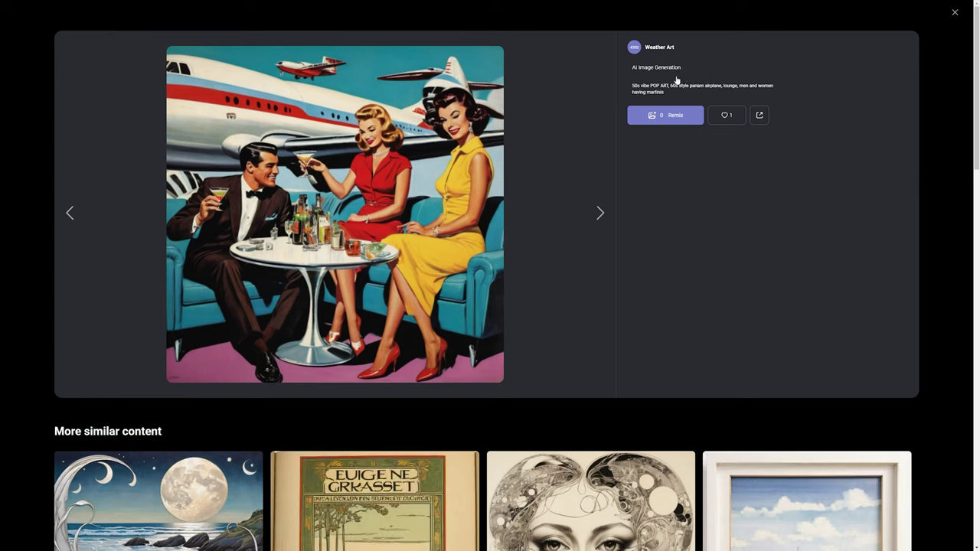
left_click(955, 12)
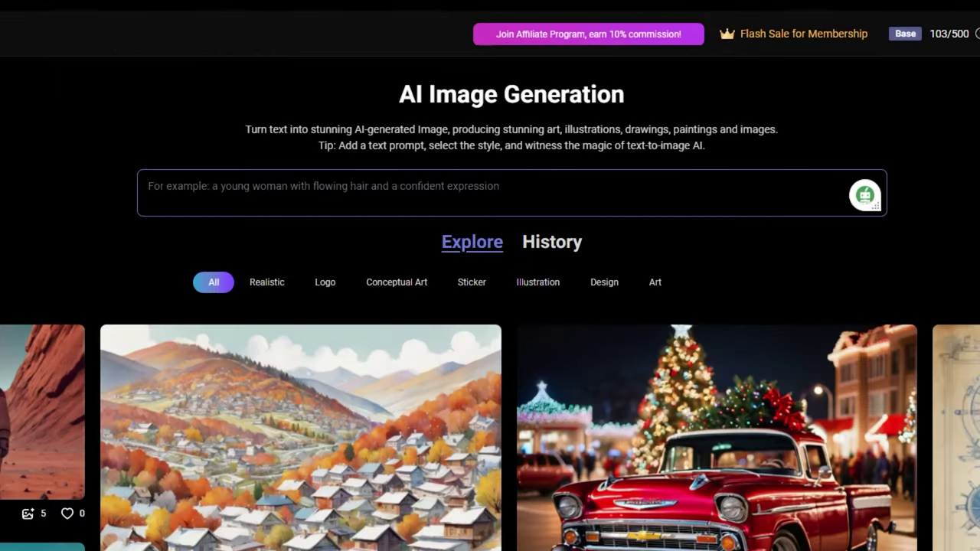
Generate images from the prompt "Modern home, with concrete slab with winter birch trees, some trees in the foreground, winter road with snow, clear midday blue sky.".
type("Mod")
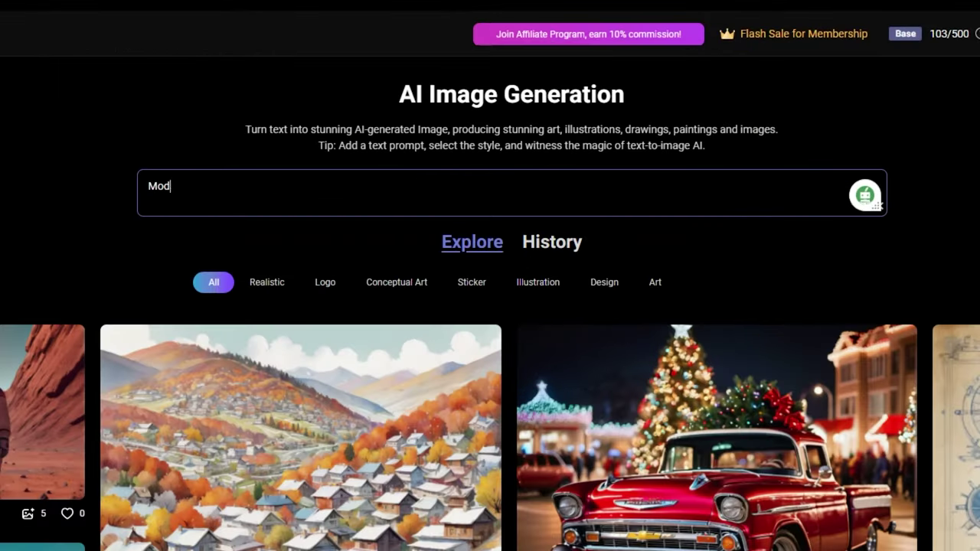
type("ern home, with concret")
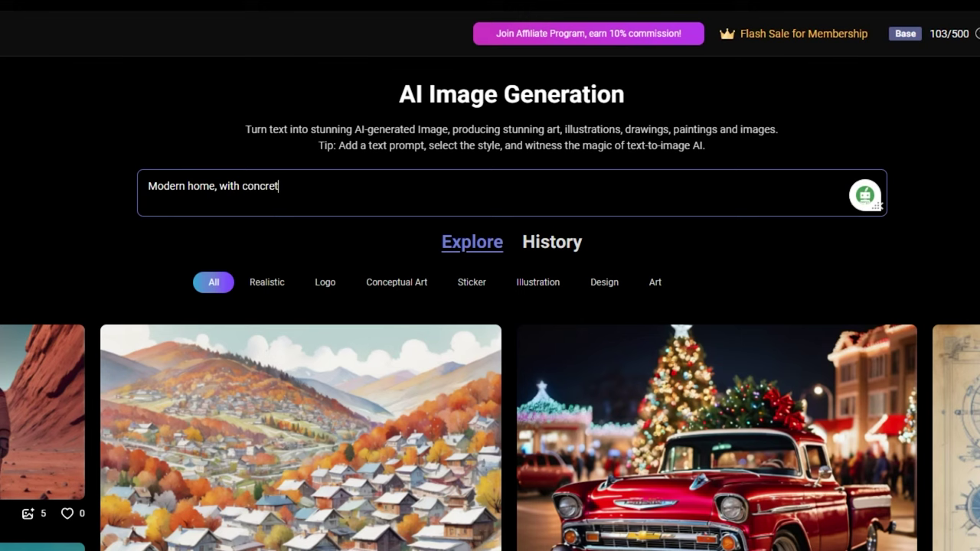
type("e slab wityh")
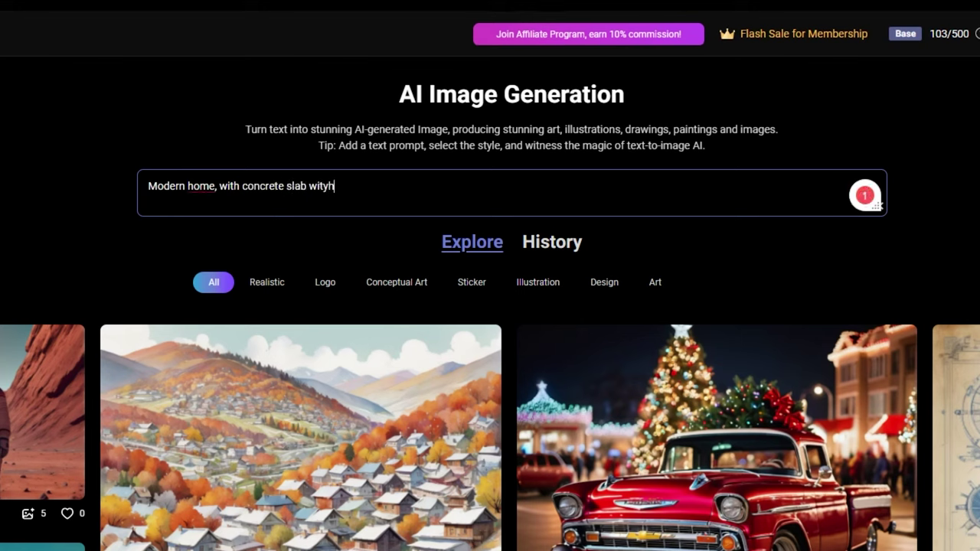
key("BackSpace")
type("h winter birch trees,")
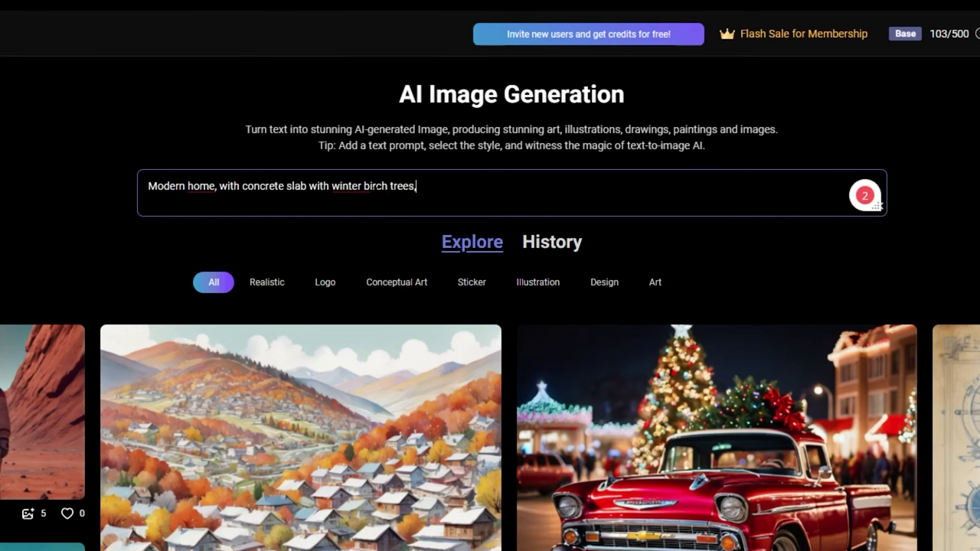
type(" some trees ")
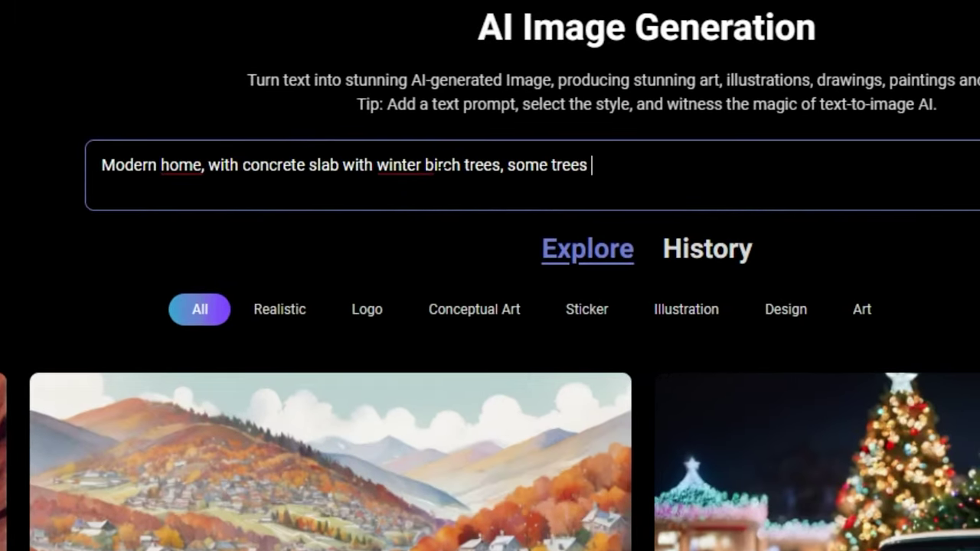
type("in the foregrou")
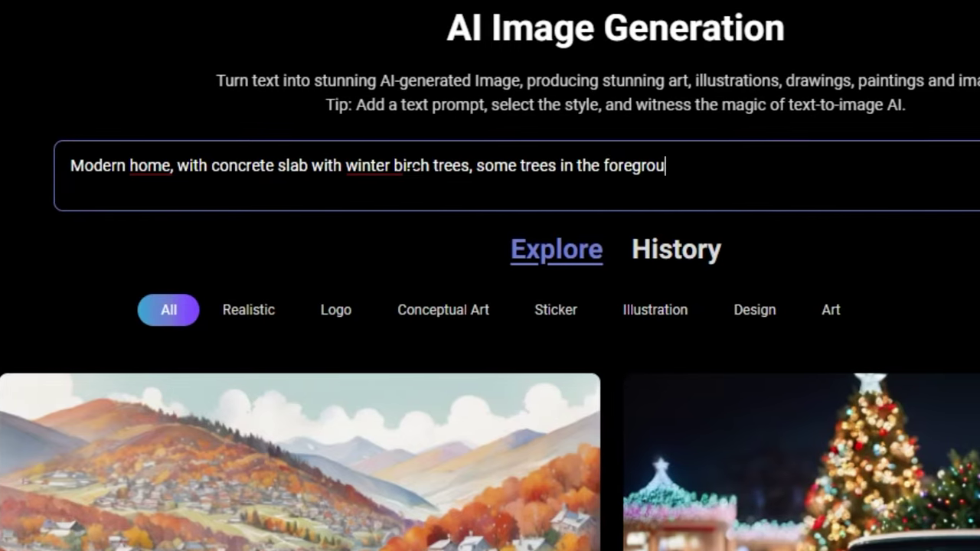
type("nd, ")
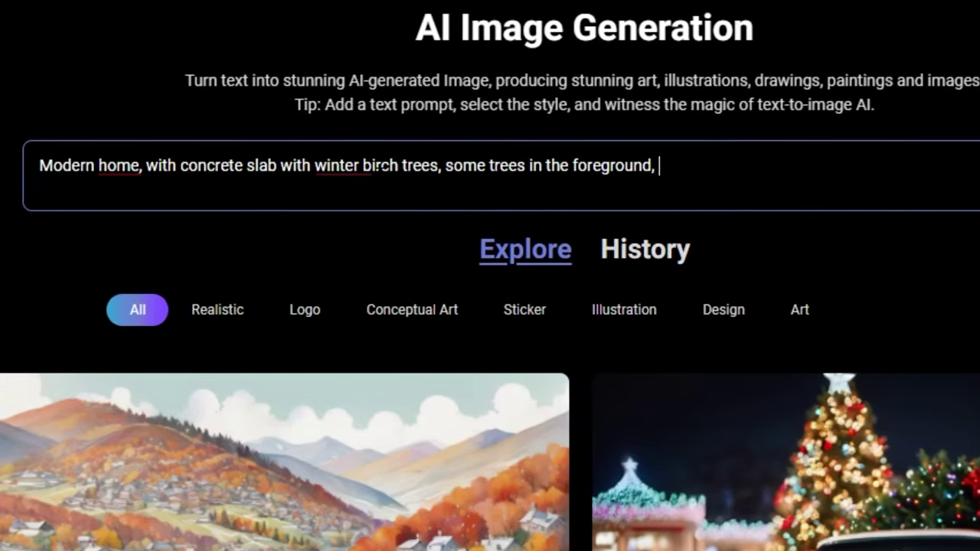
type("winter road ")
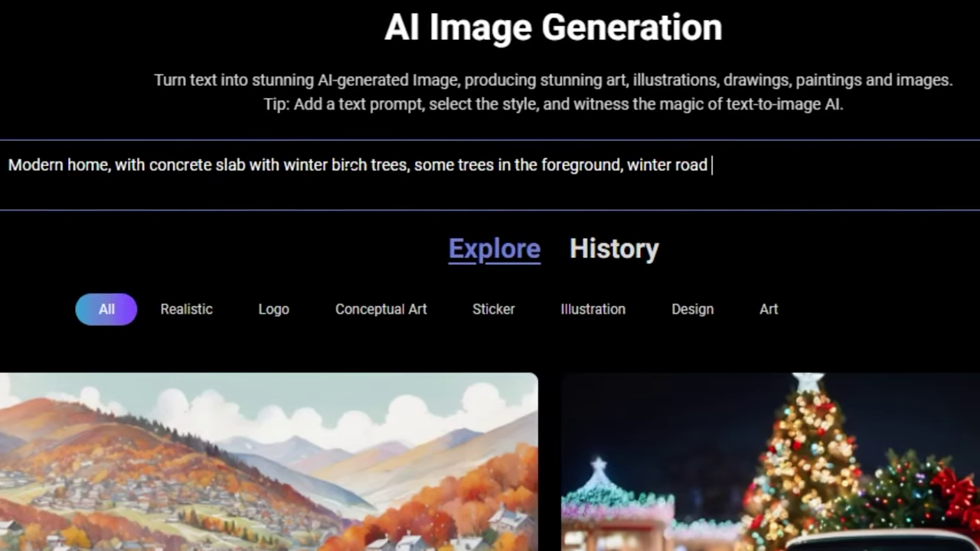
type("with snow, ")
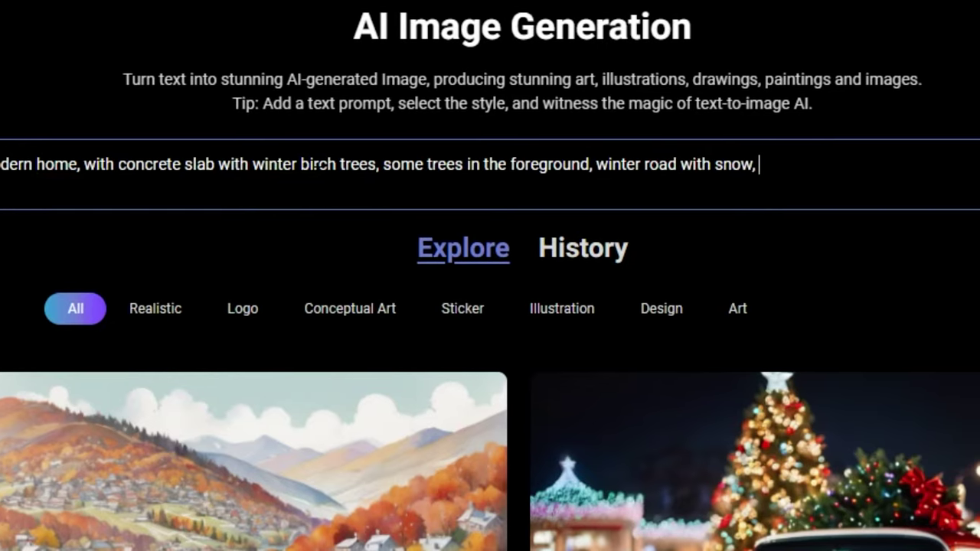
type("clear midday blue ")
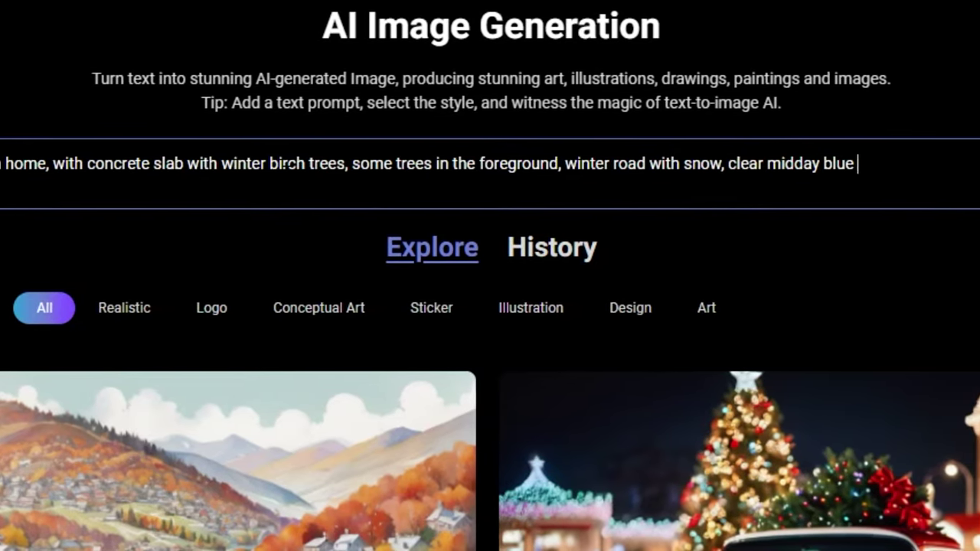
type("sky.")
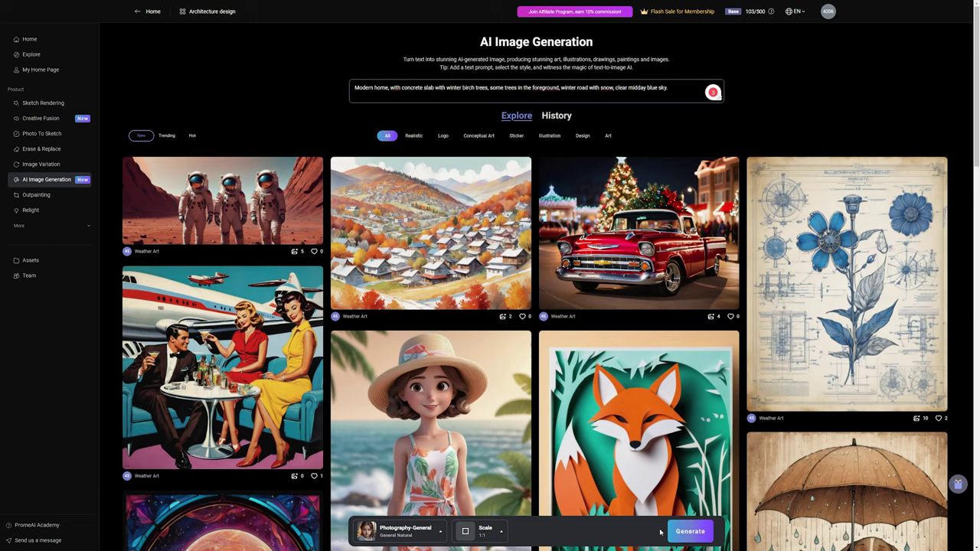
left_click(684, 532)
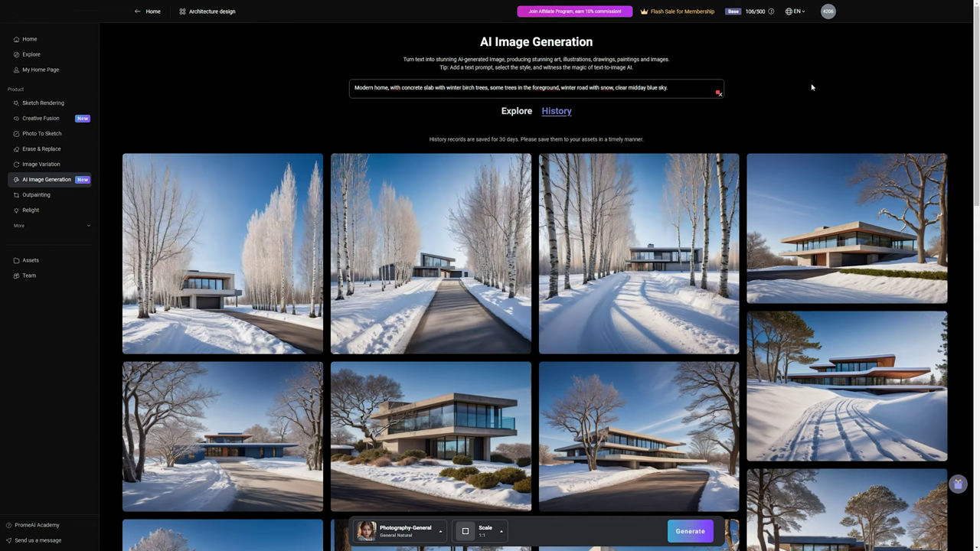
Compare the three generated winter birch house images in the full-size preview, then close it.
left_click(671, 222)
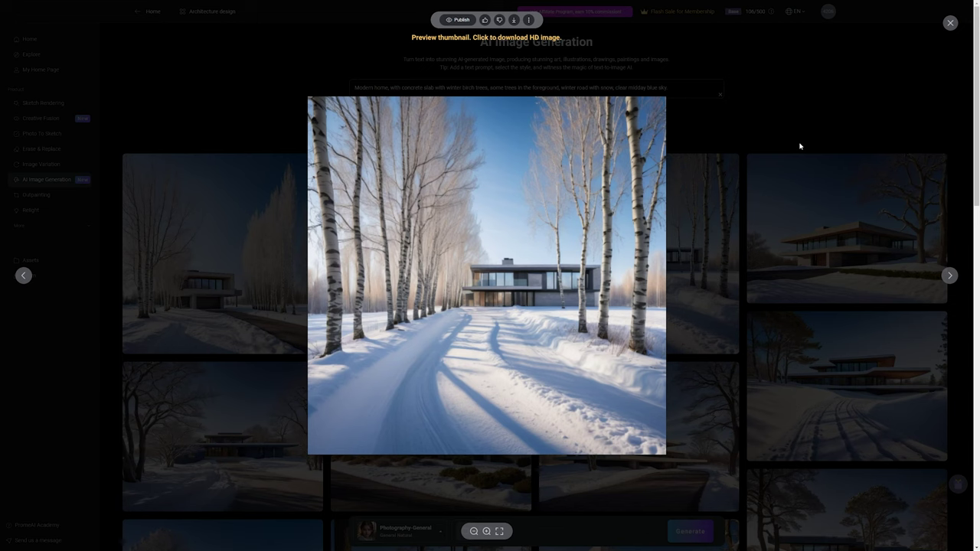
key("Right")
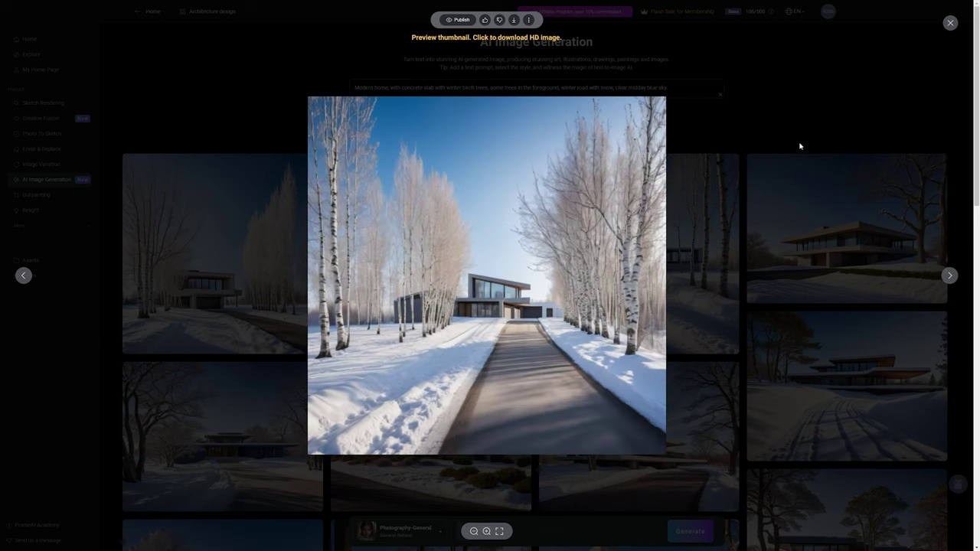
key("Right")
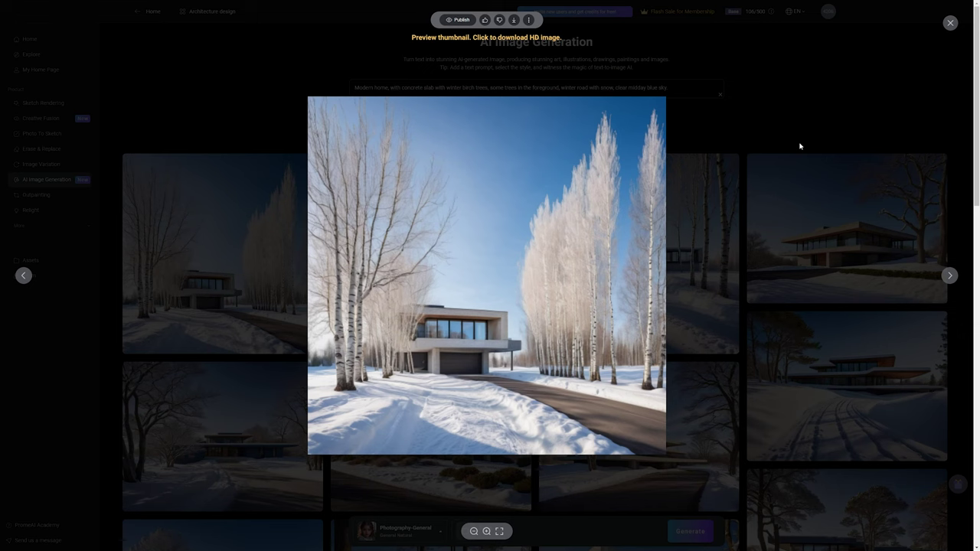
key("Right")
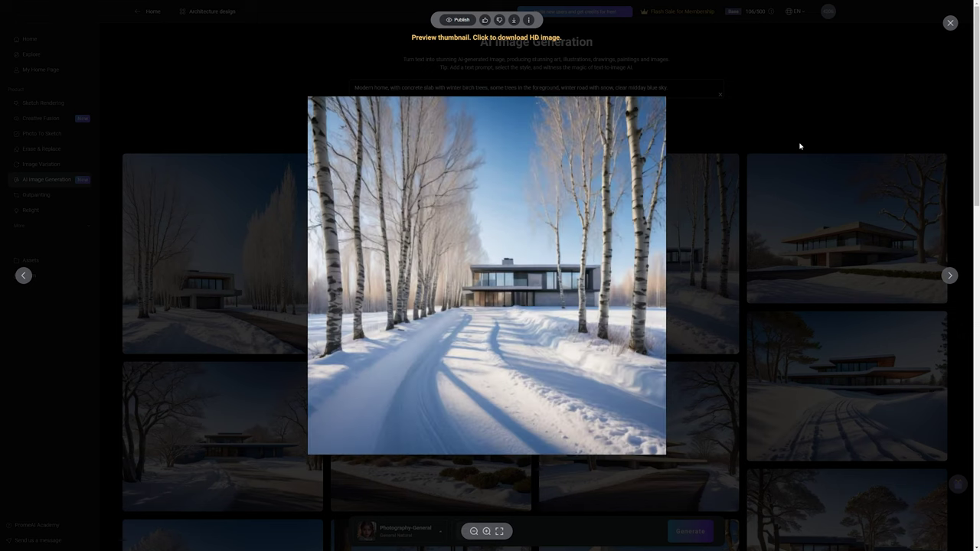
key("Right")
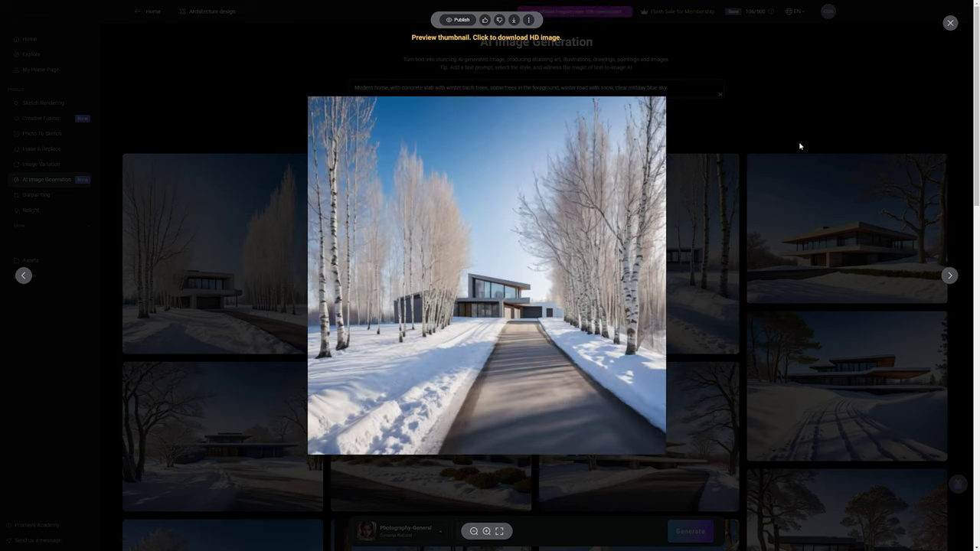
key("Right")
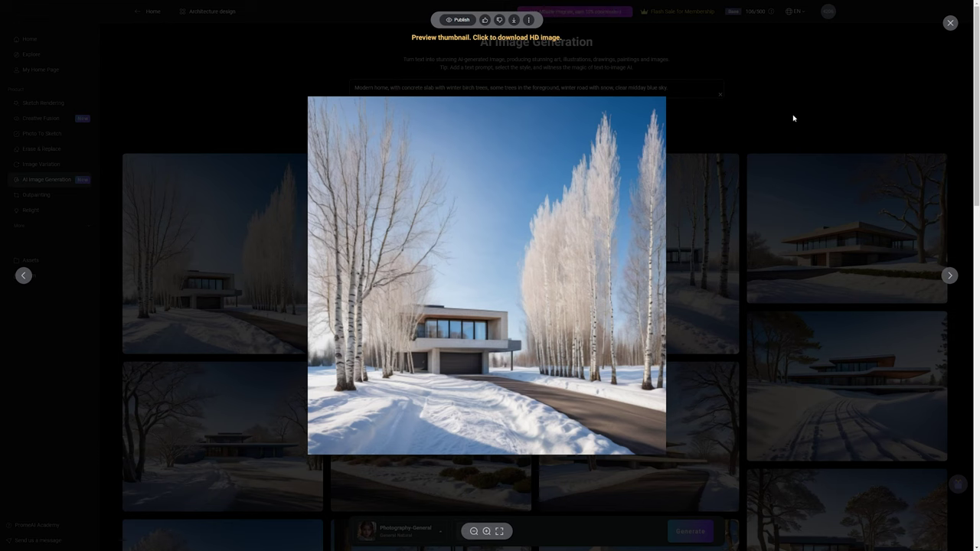
left_click(794, 118)
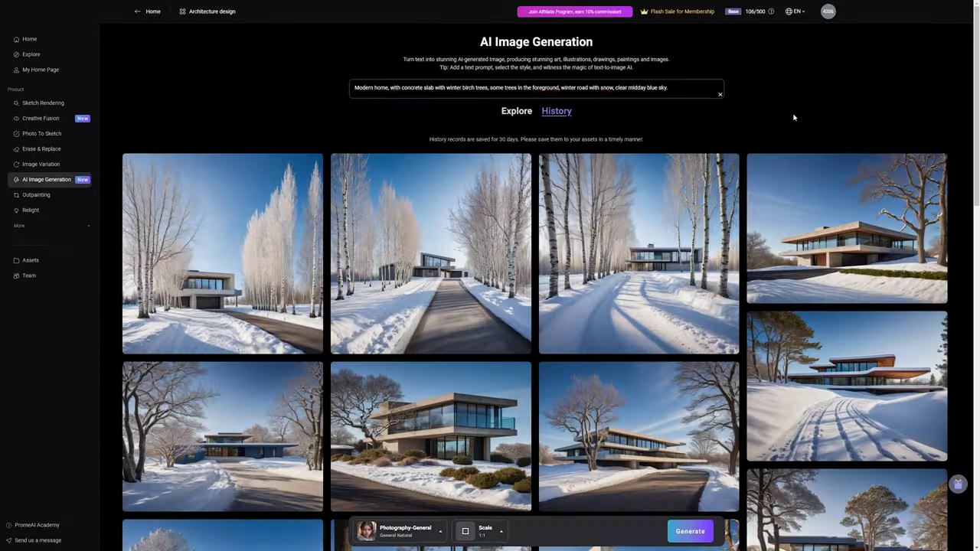
Extend the end of the prompt with ", in Ludwig Mies van der Rohe architectural style.".
left_click(667, 88)
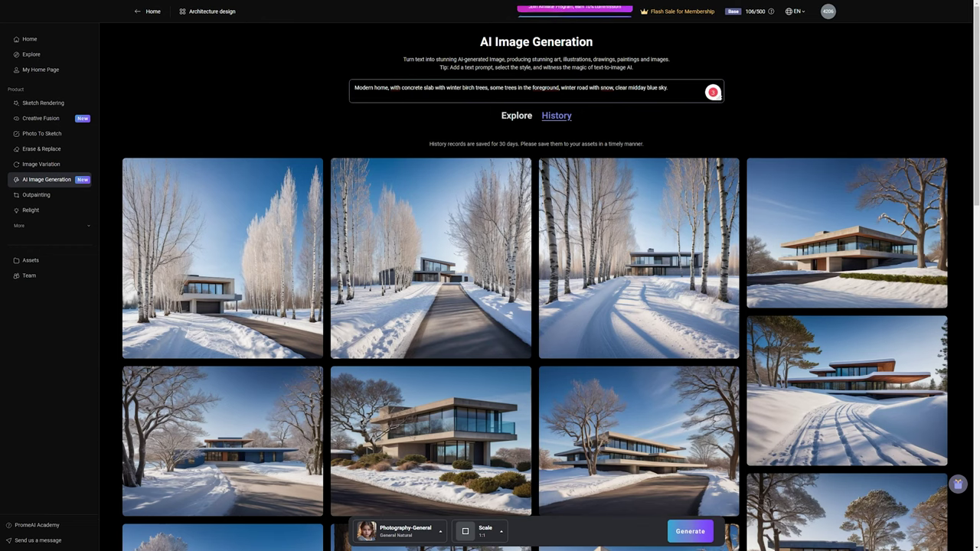
key("BackSpace")
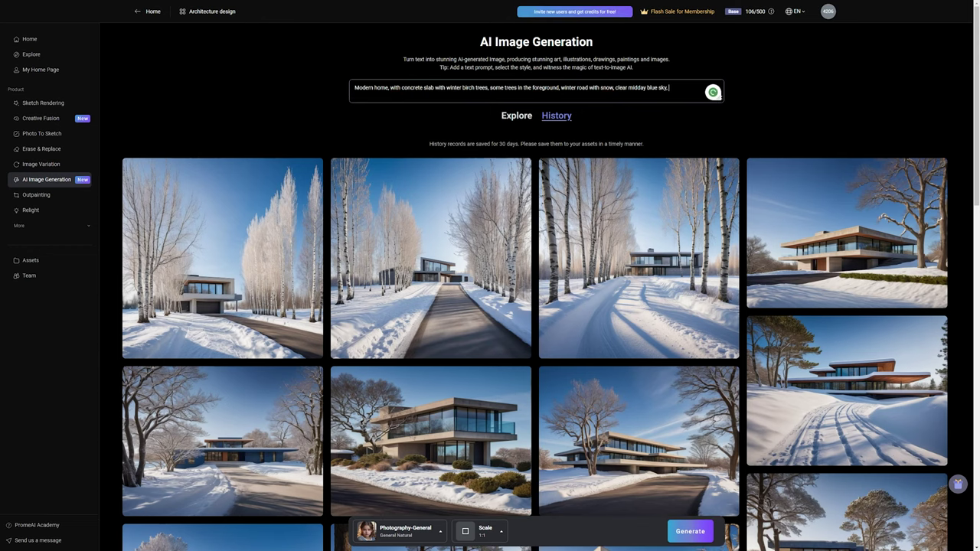
type("dwi")
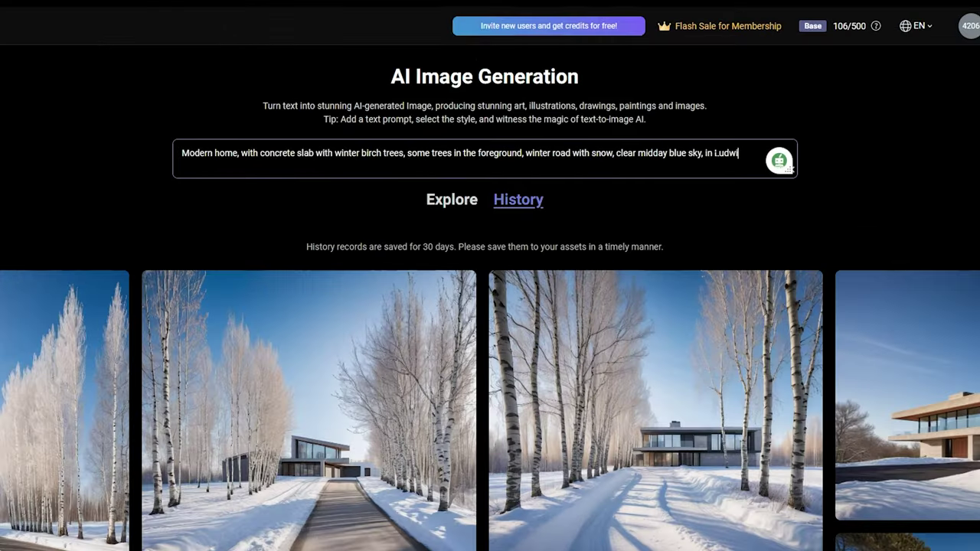
type("g Mies v")
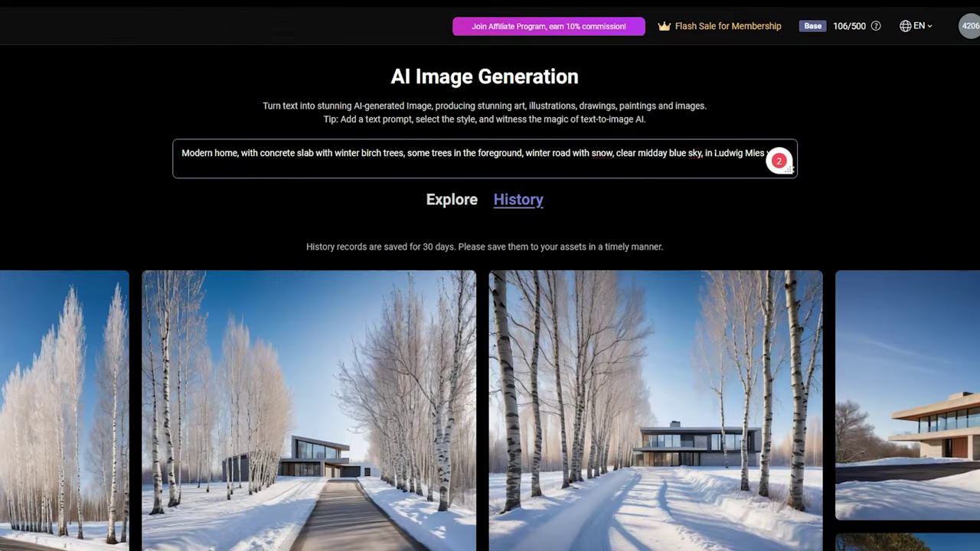
type("an der Roh")
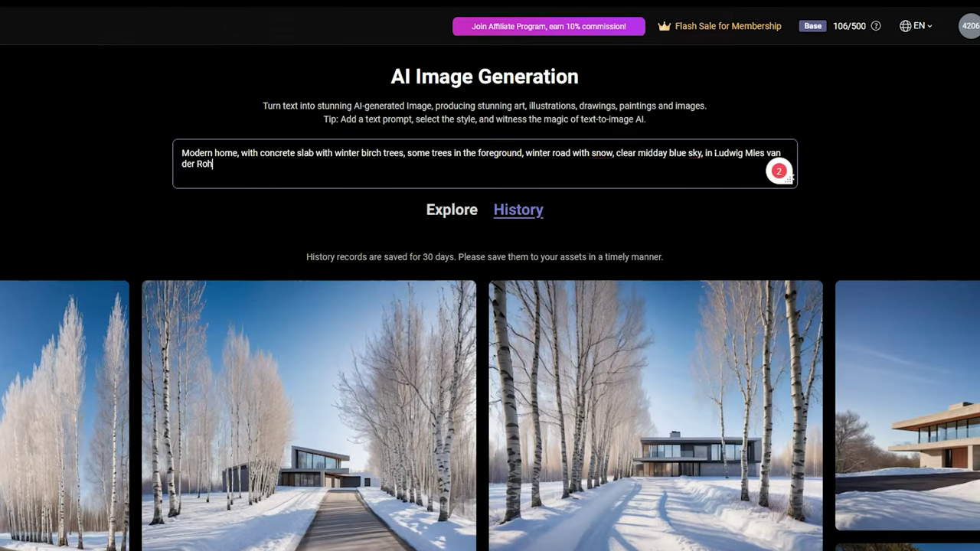
type("e architectural")
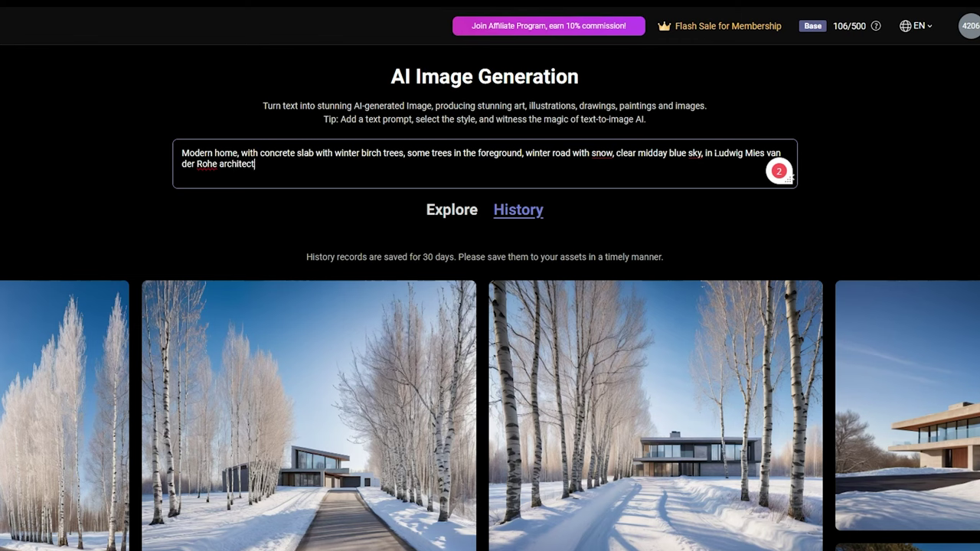
type(" style.")
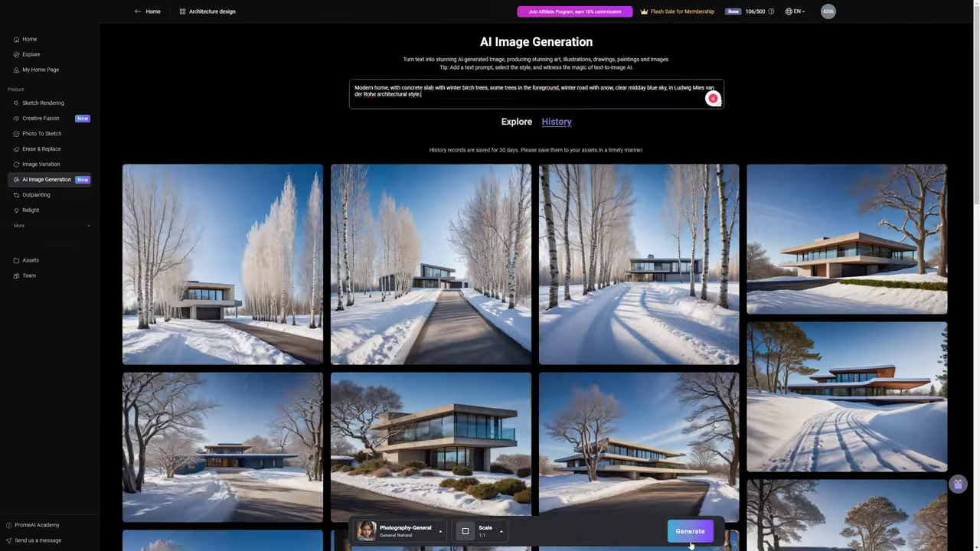
Generate images from the prompt extended with the Ludwig Mies van der Rohe style and compare the three results in the full-size preview.
left_click(690, 537)
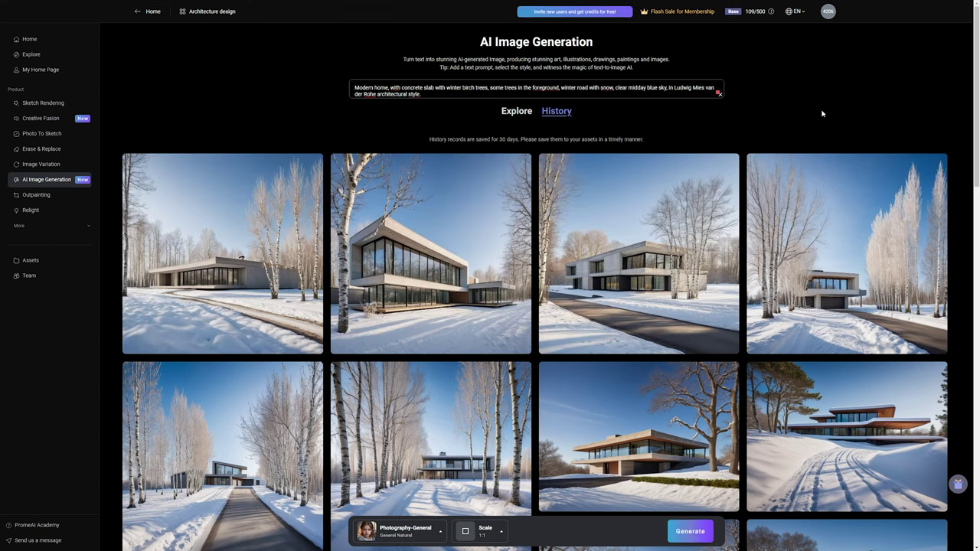
left_click(685, 221)
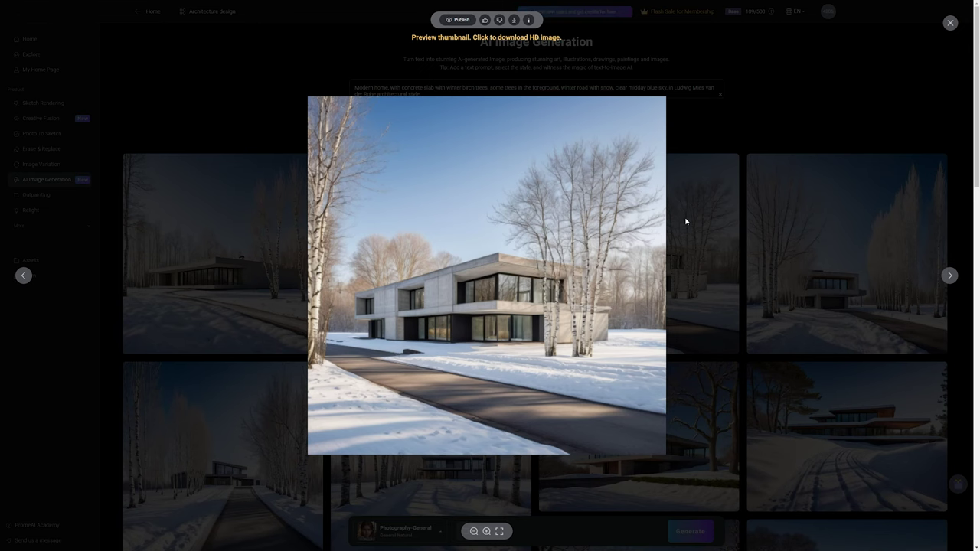
key("Right")
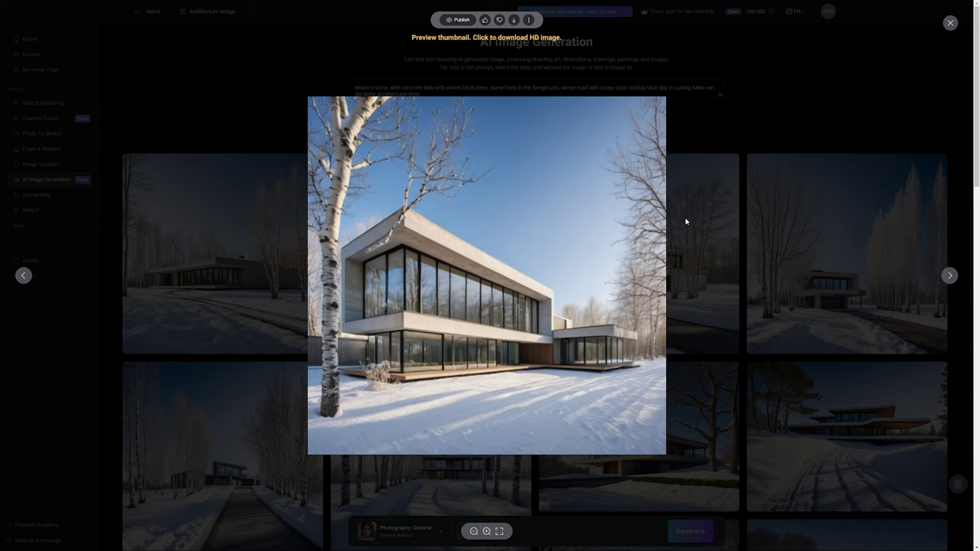
key("Right")
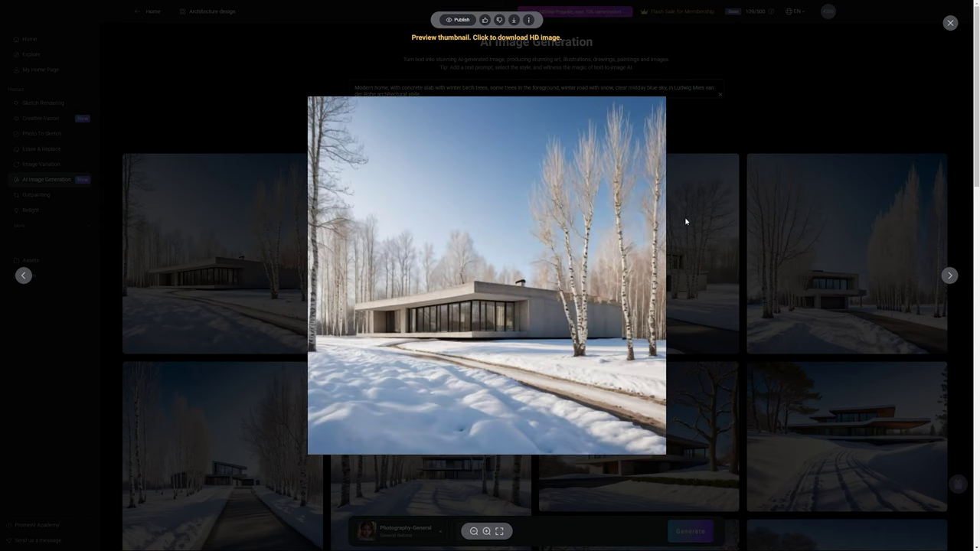
key("Right")
Check the download size options for the single-storey concrete house image, then send it to Outpainting.
left_click(529, 20)
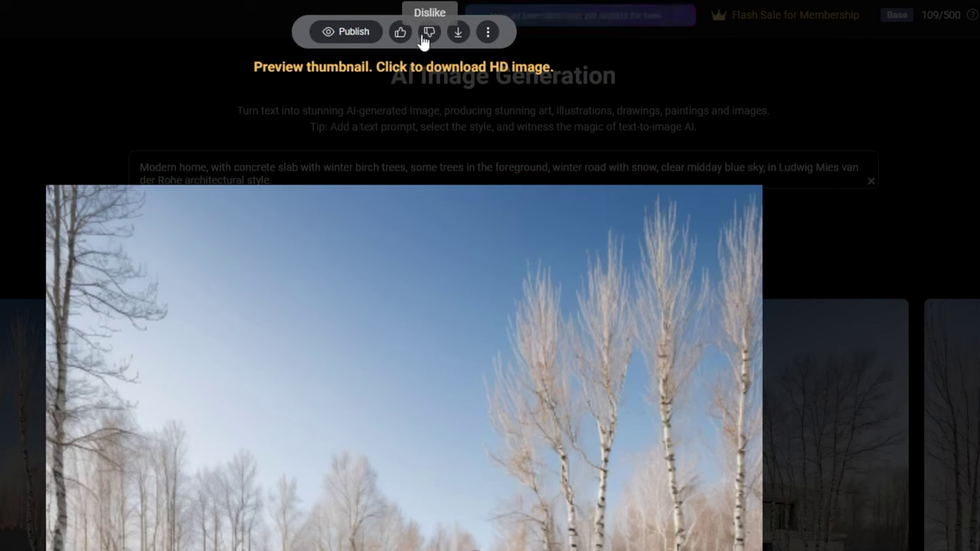
mouse_move(456, 40)
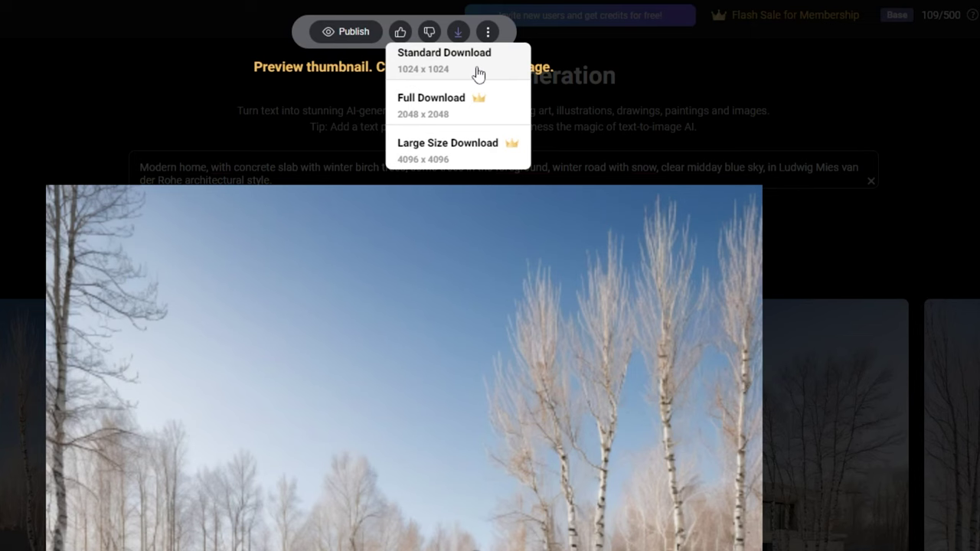
left_click(495, 34)
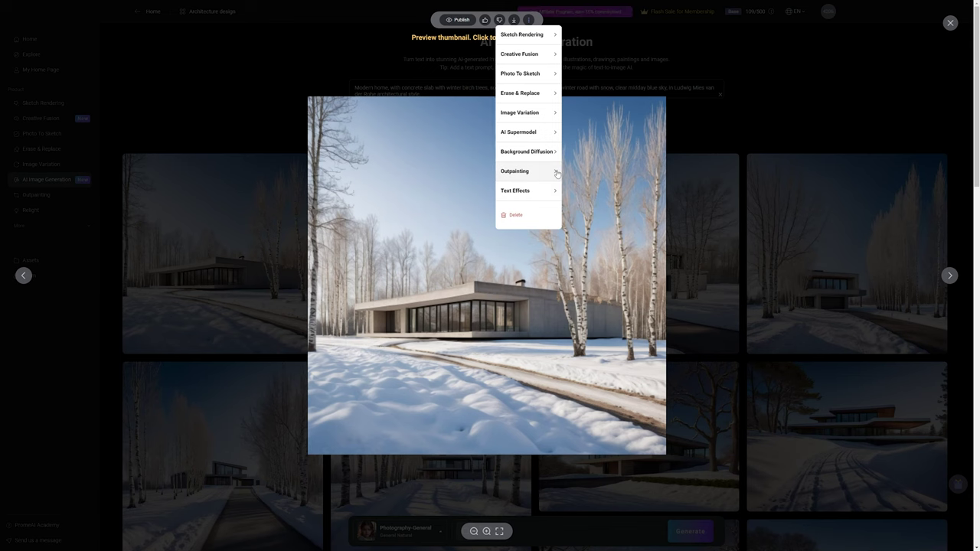
left_click(548, 178)
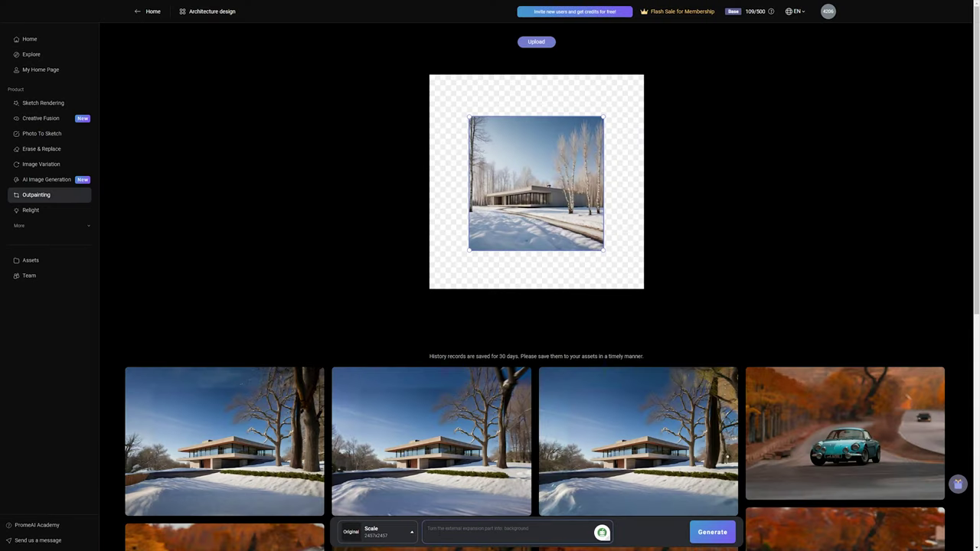
Set the outpainting scale to the landscape 3276x2457 format and generate expanded versions of the house image.
left_click(402, 534)
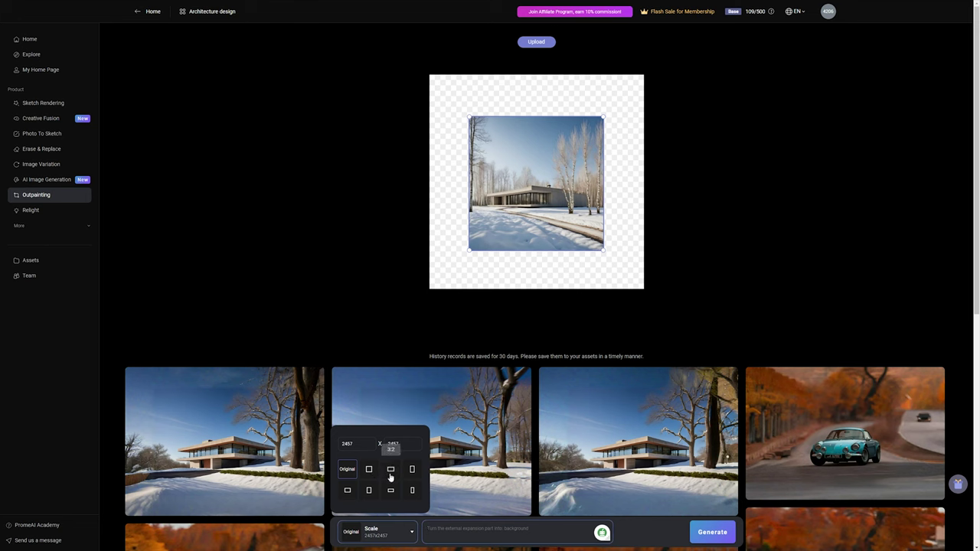
left_click(349, 491)
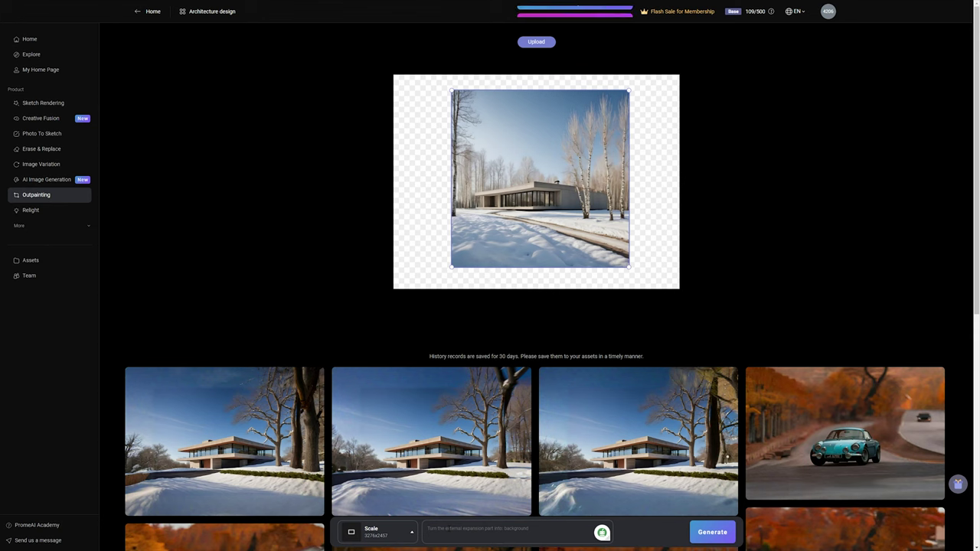
left_click(712, 532)
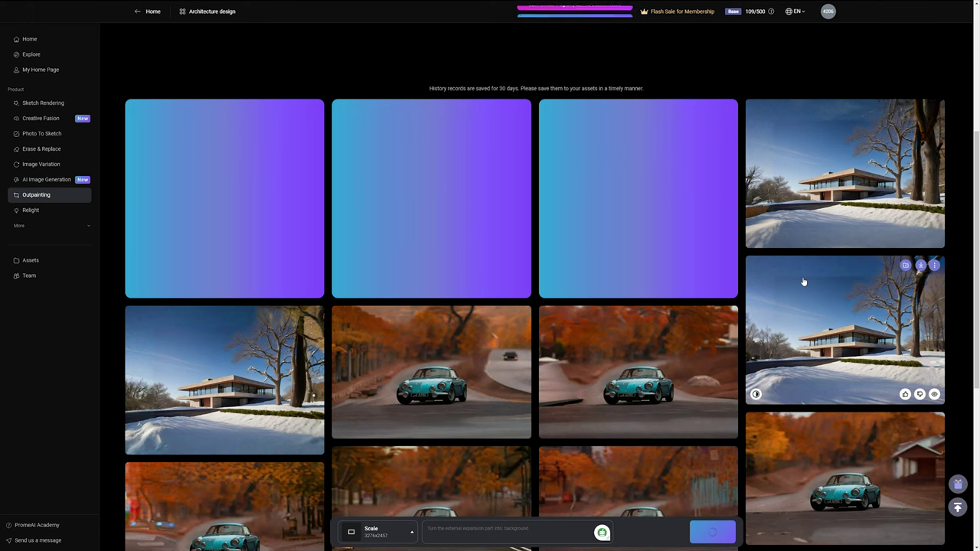
scroll(809, 284, "up", 3)
scroll(813, 282, "down", 2)
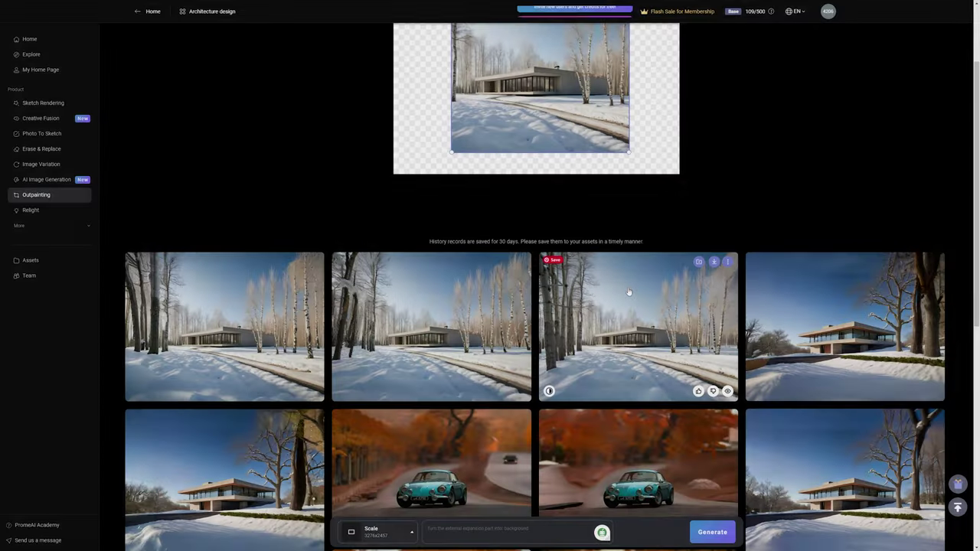
Preview the outpainted house results at full size and send the displayed one to Erase & Replace.
left_click(628, 306)
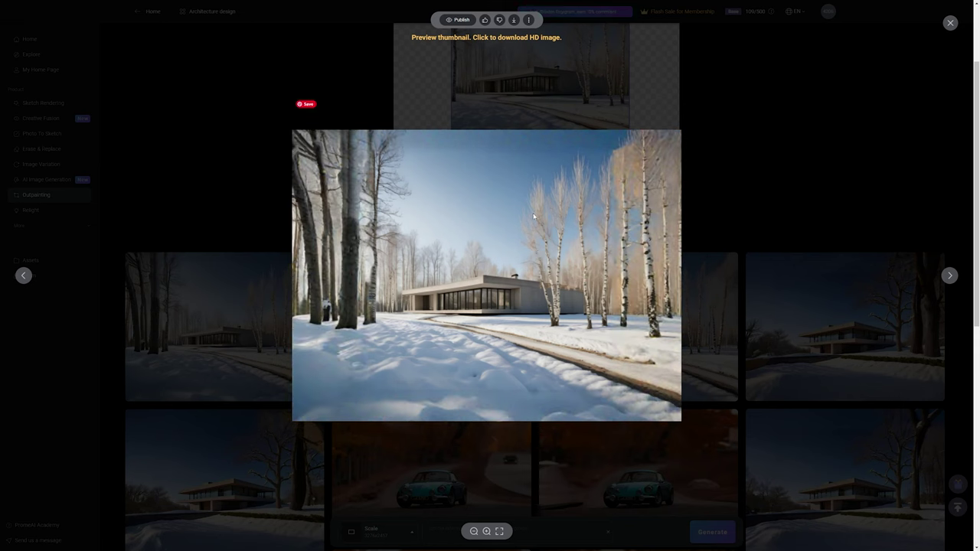
left_click(528, 20)
left_click(529, 20)
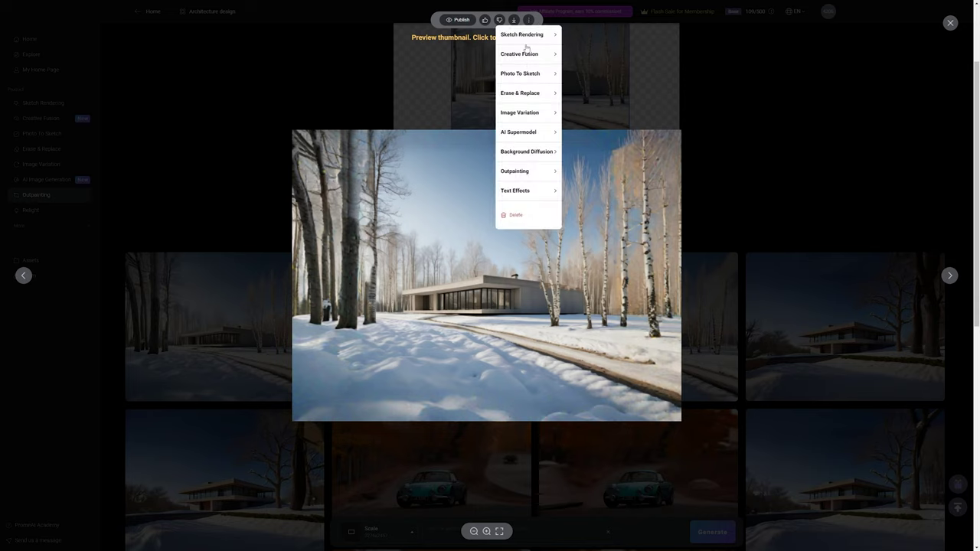
left_click(521, 91)
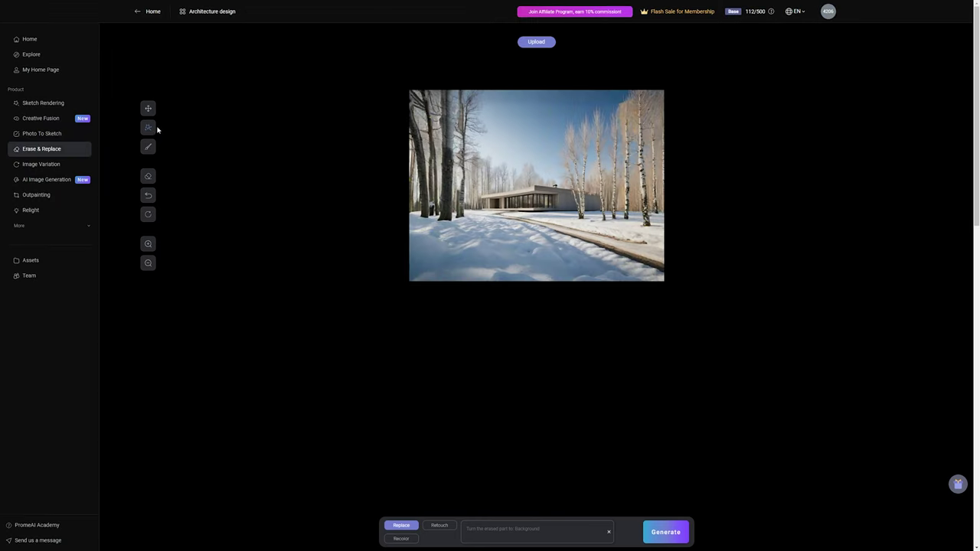
Auto-select the dirt road in front of the house, generate a replacement with the prompt "asphalt road", and close the result preview.
left_click(148, 131)
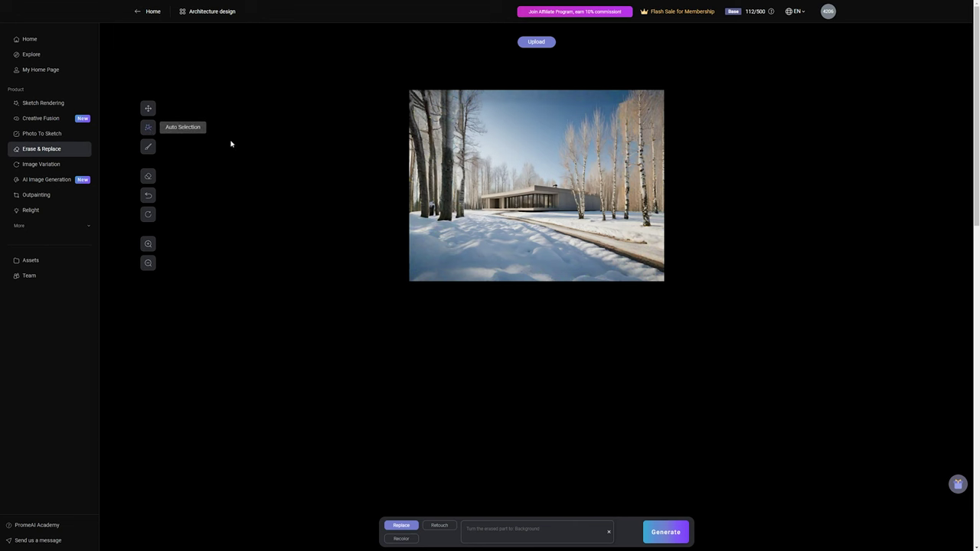
left_click(618, 250)
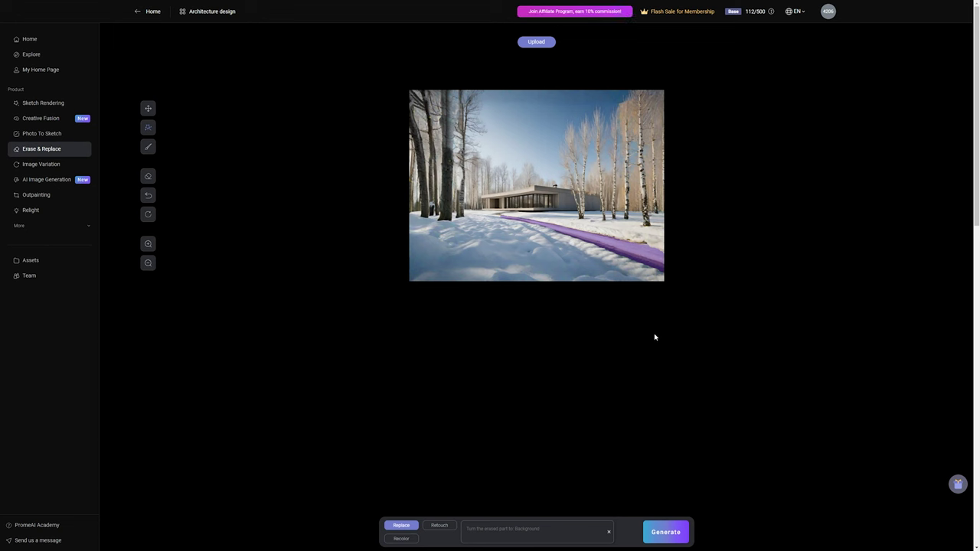
left_click(605, 532)
type("asphalt road")
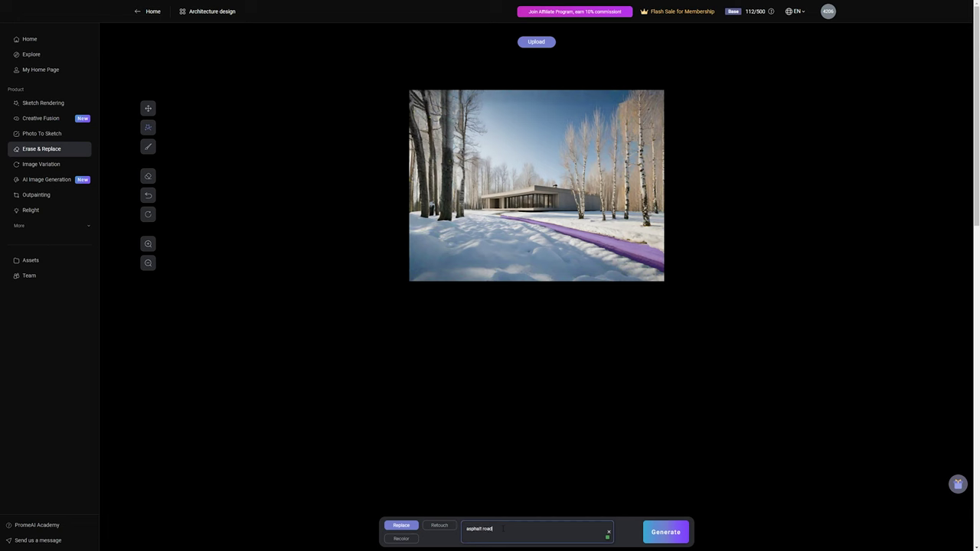
left_click(668, 533)
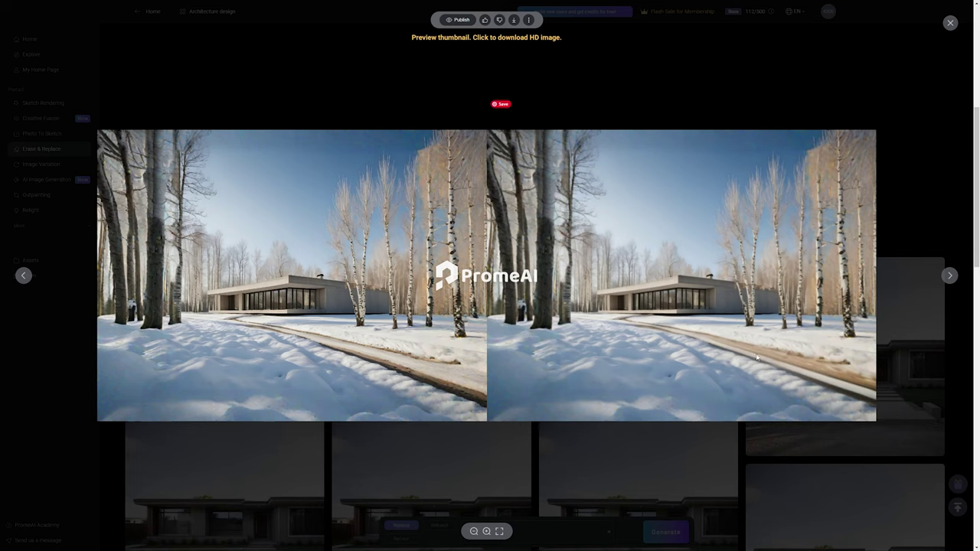
left_click(850, 77)
Brush a wider mask from the house over the road to the lower image edge, generate the "asphalt road" replacement again and review the results.
scroll(657, 230, "up", 5)
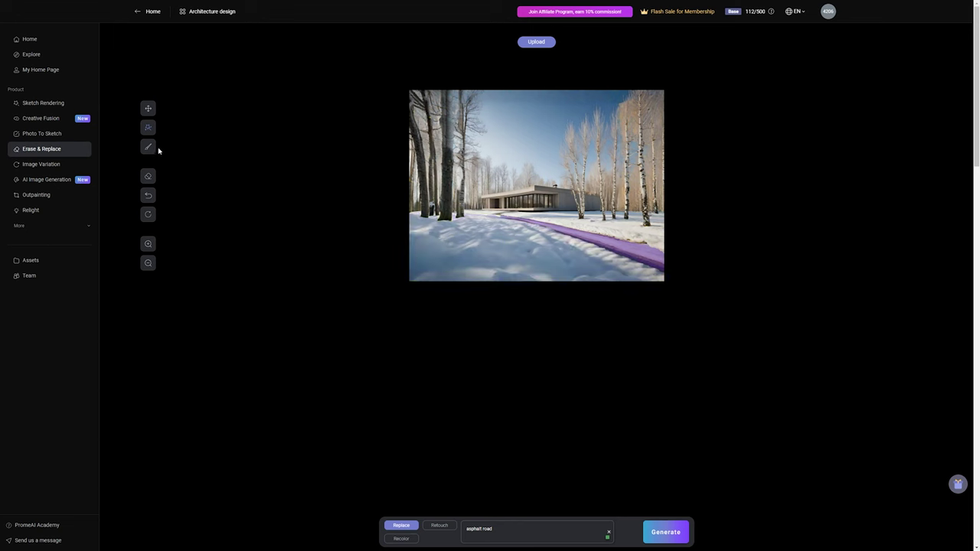
left_click(149, 148)
mouse_move(495, 218)
left_mouse_down()
mouse_move(674, 282)
mouse_move(498, 222)
mouse_move(575, 247)
mouse_move(598, 266)
left_mouse_up()
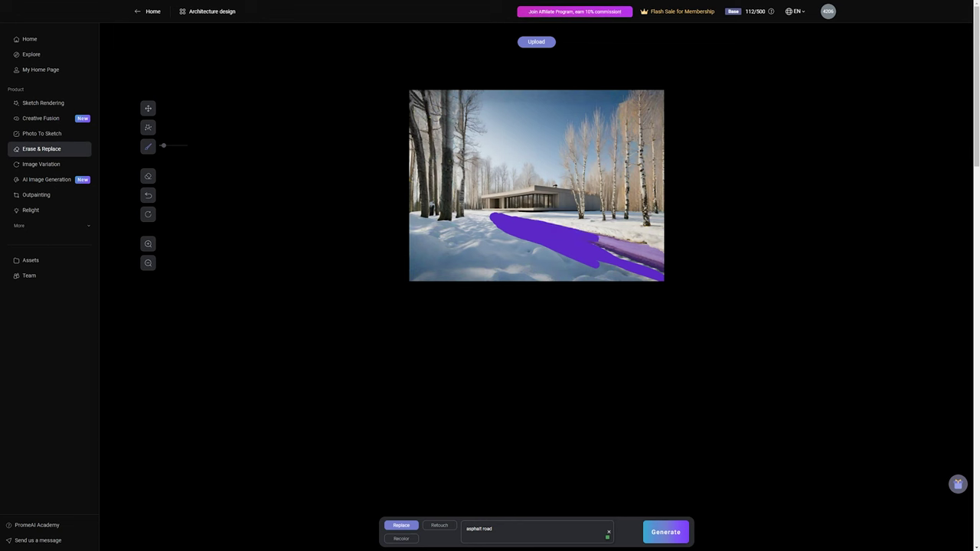
mouse_move(600, 242)
left_mouse_down()
mouse_move(711, 273)
mouse_move(608, 250)
mouse_move(668, 269)
mouse_move(598, 274)
mouse_move(510, 230)
mouse_move(621, 300)
left_mouse_up()
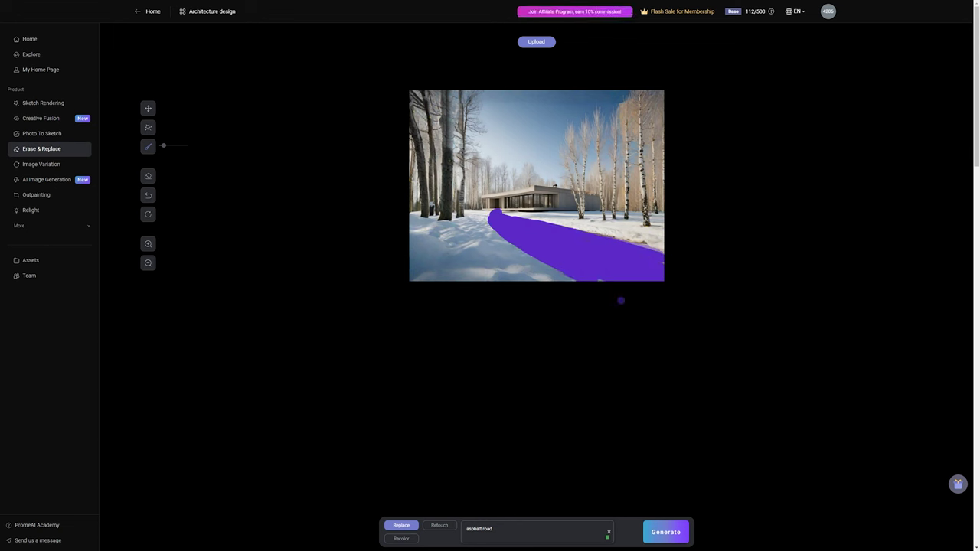
left_click(663, 534)
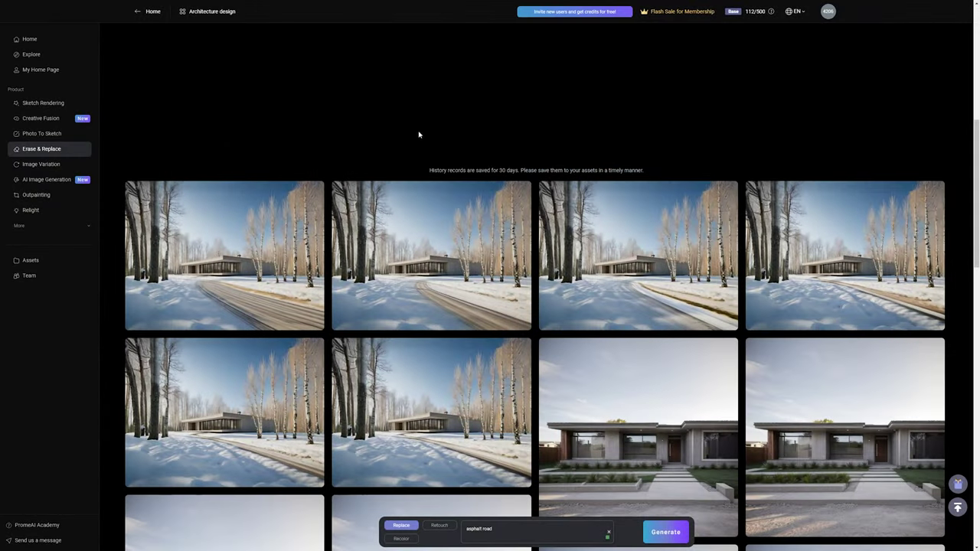
scroll(479, 147, "down", 2)
scroll(486, 157, "down", 5)
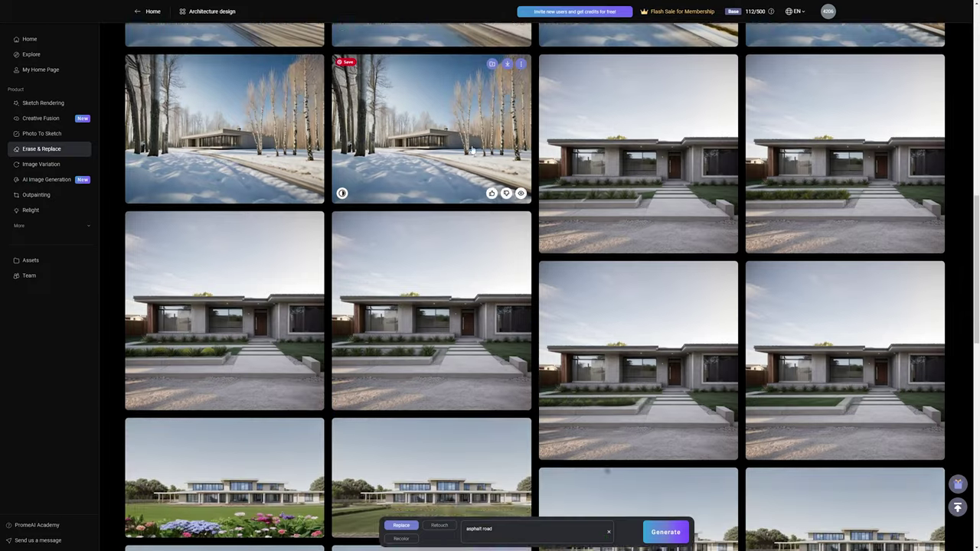
scroll(492, 171, "up", 10)
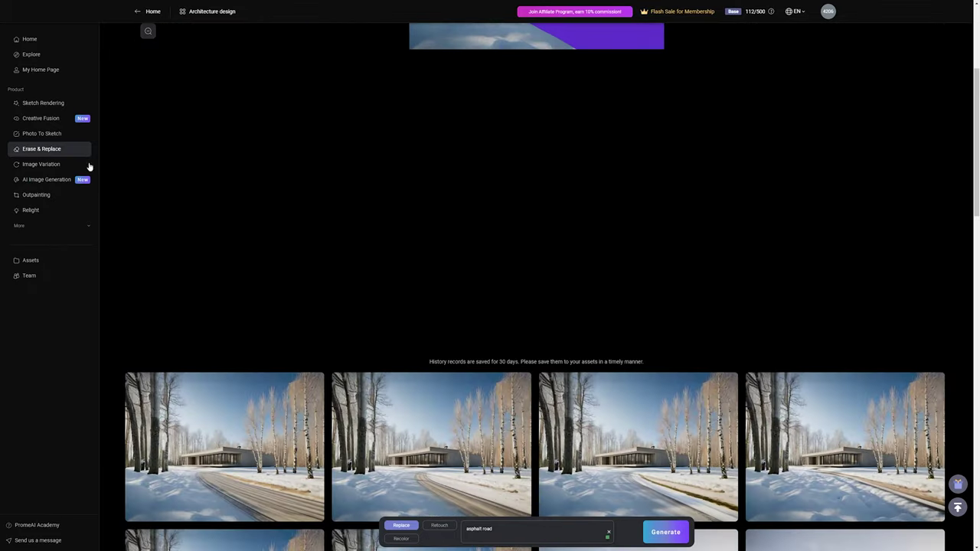
Reopen the cantilevered concrete house with the bare trees from the AI Image Generation history and download it in the large 4704 x 3520 size.
left_click(44, 179)
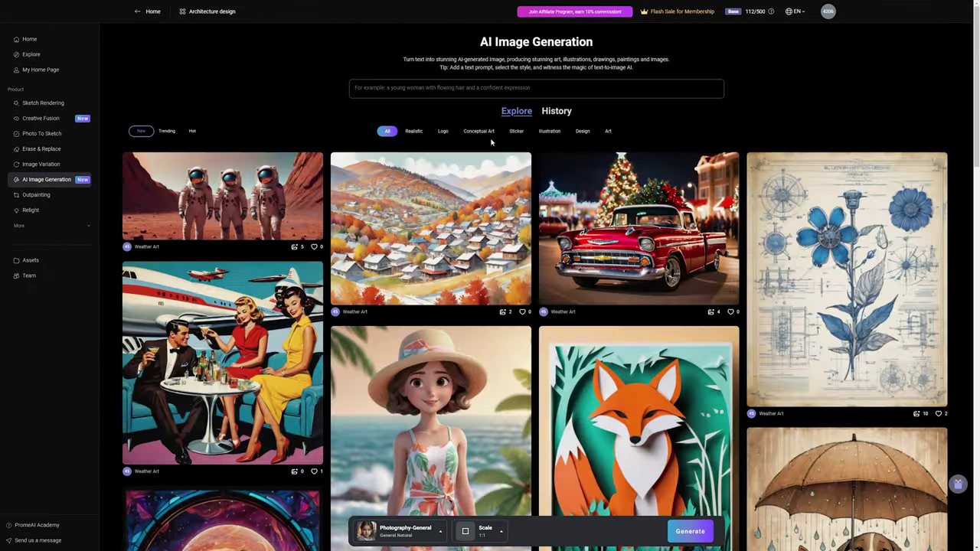
left_click(545, 115)
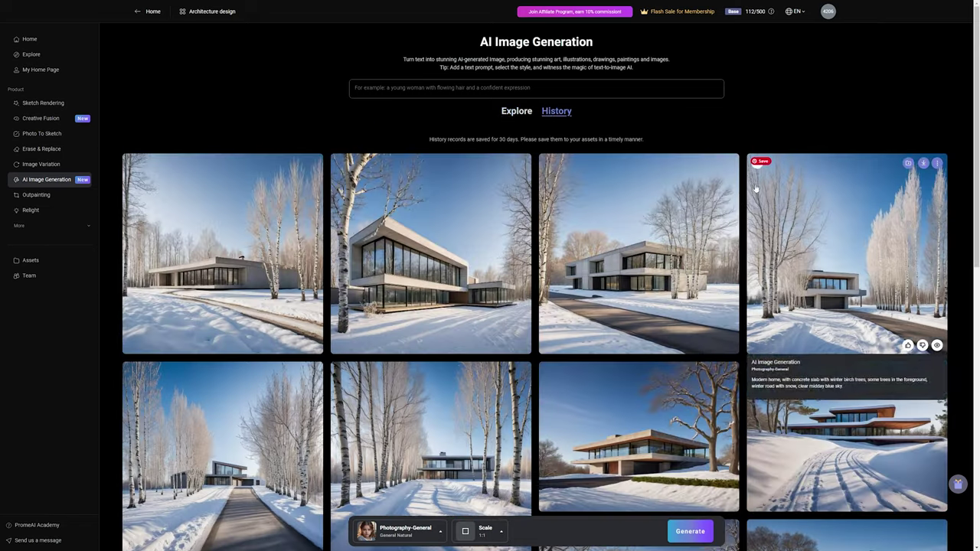
scroll(758, 184, "down", 3)
left_click(669, 202)
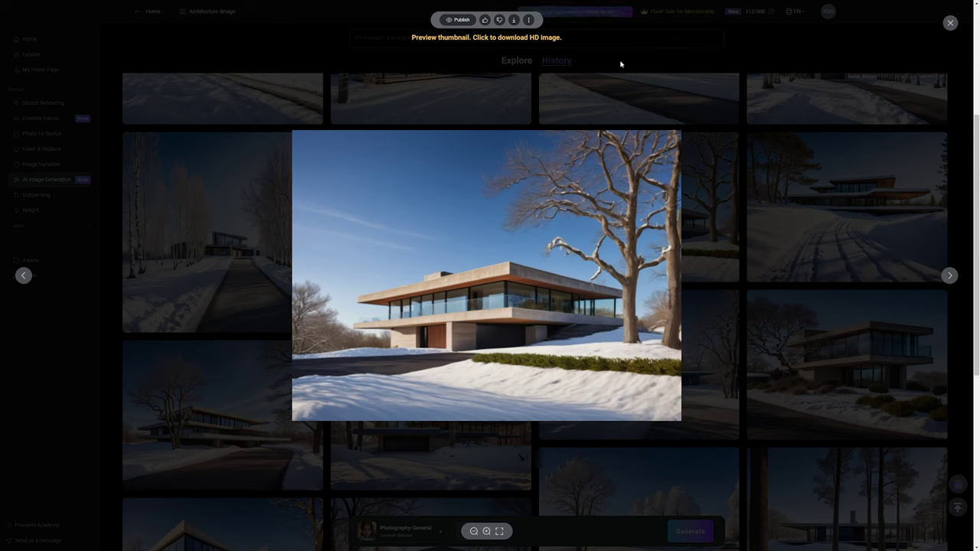
left_click(530, 21)
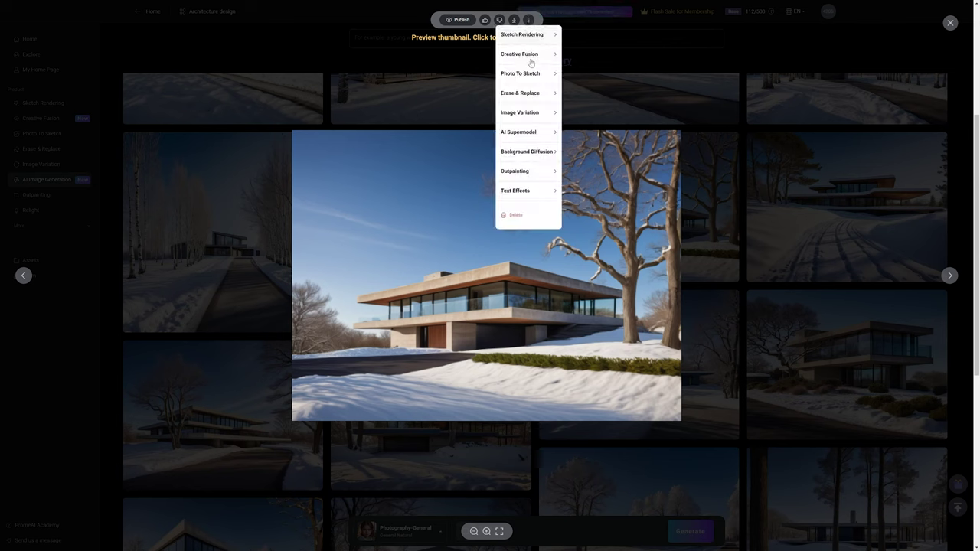
left_click(514, 20)
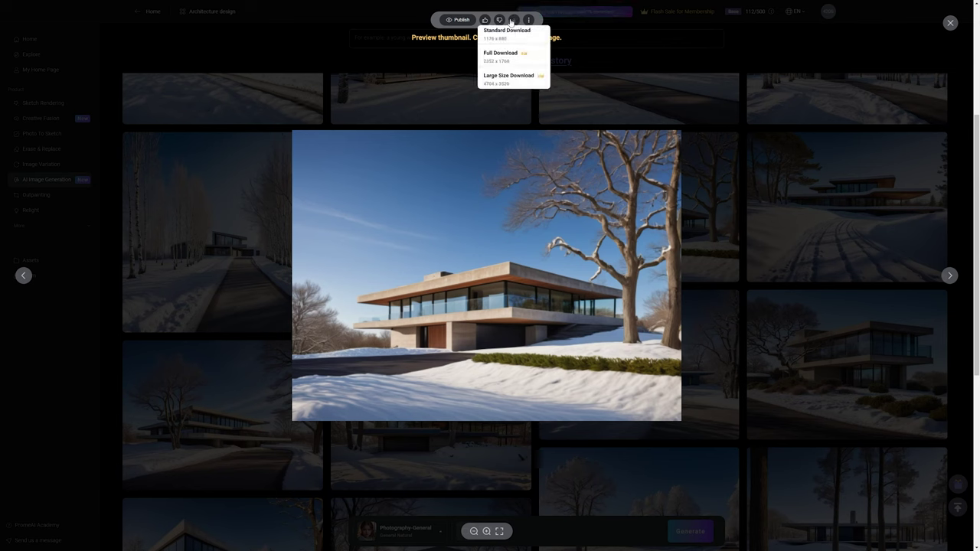
left_click(528, 82)
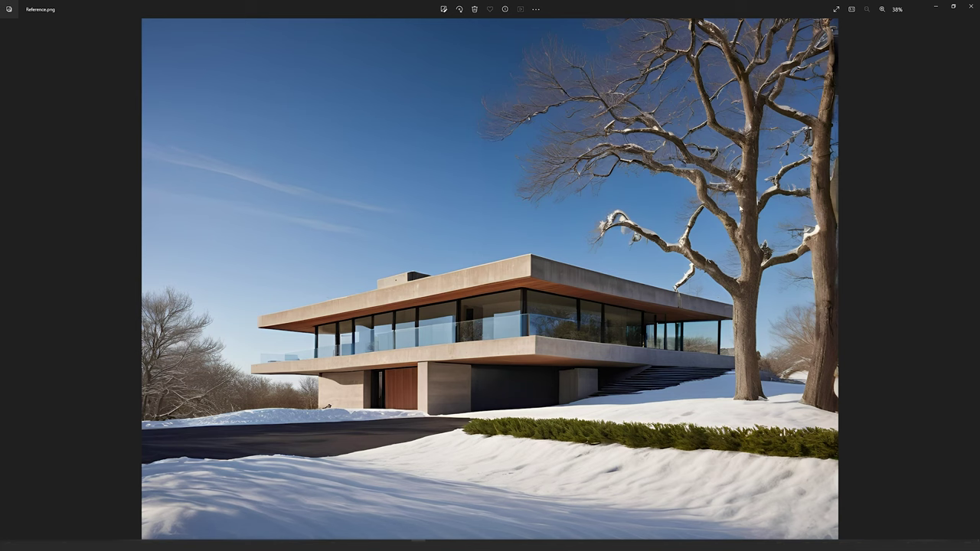
Inspect Reference.png in the photo viewer, zooming in on the facade, driveway and tree branches to judge the detail.
scroll(586, 320, "up", 5)
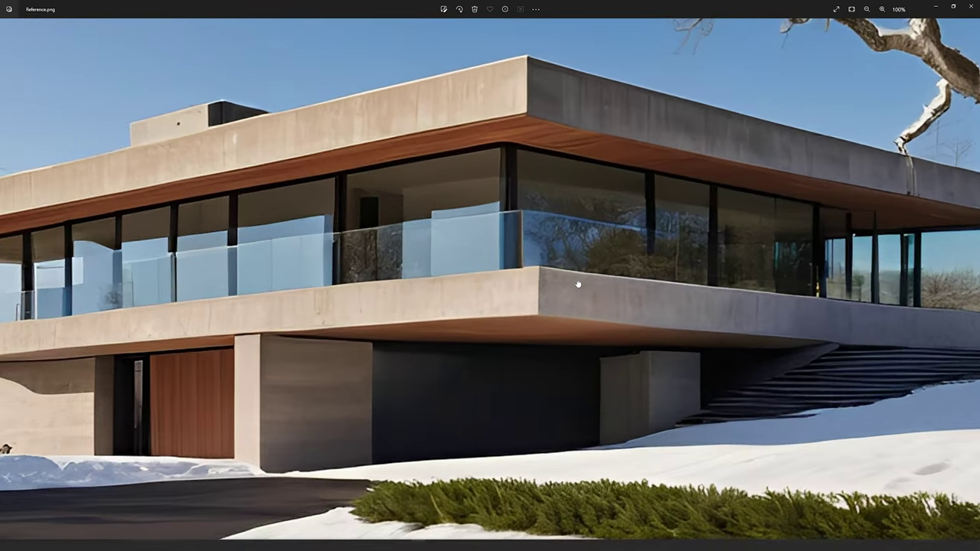
left_click_drag(239, 343, 583, 300)
left_click_drag(491, 353, 452, 301)
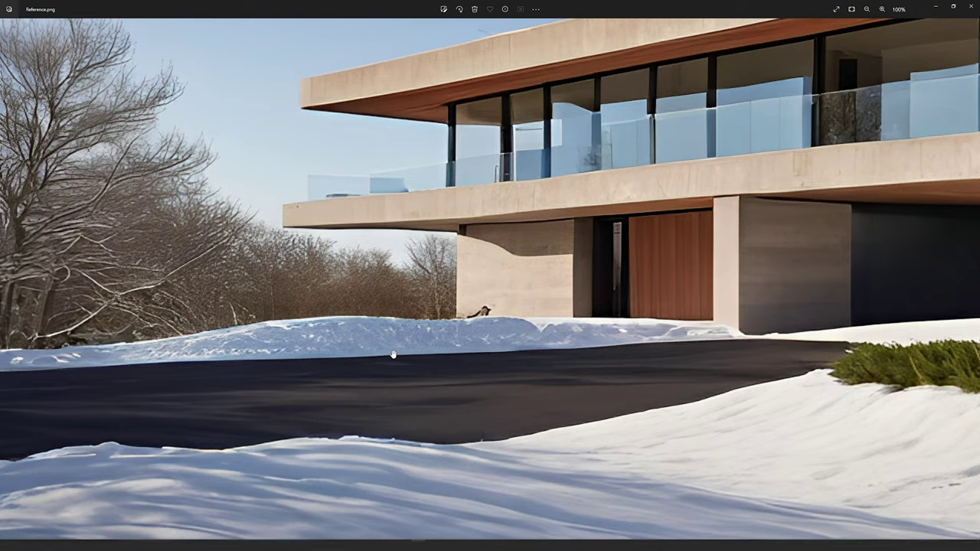
scroll(392, 355, "down", 3)
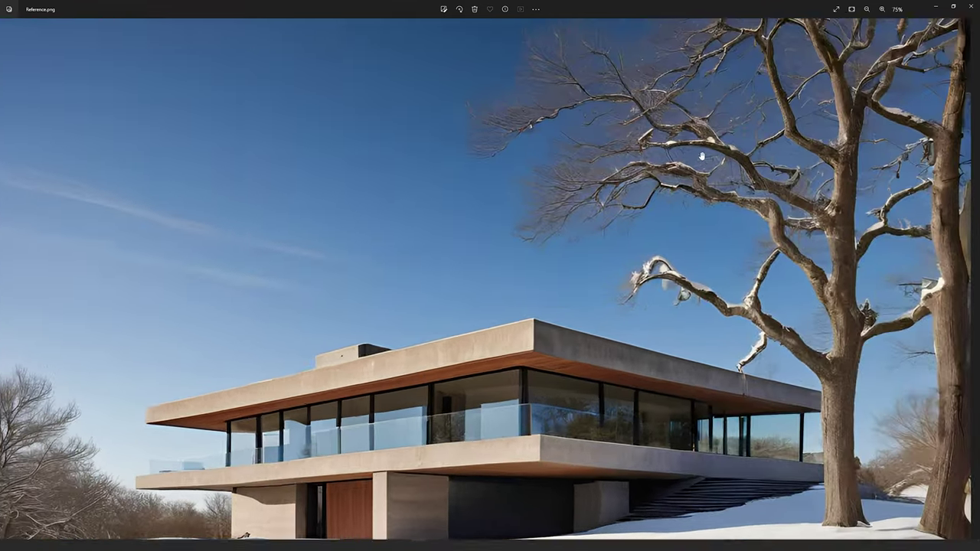
scroll(702, 157, "up", 8)
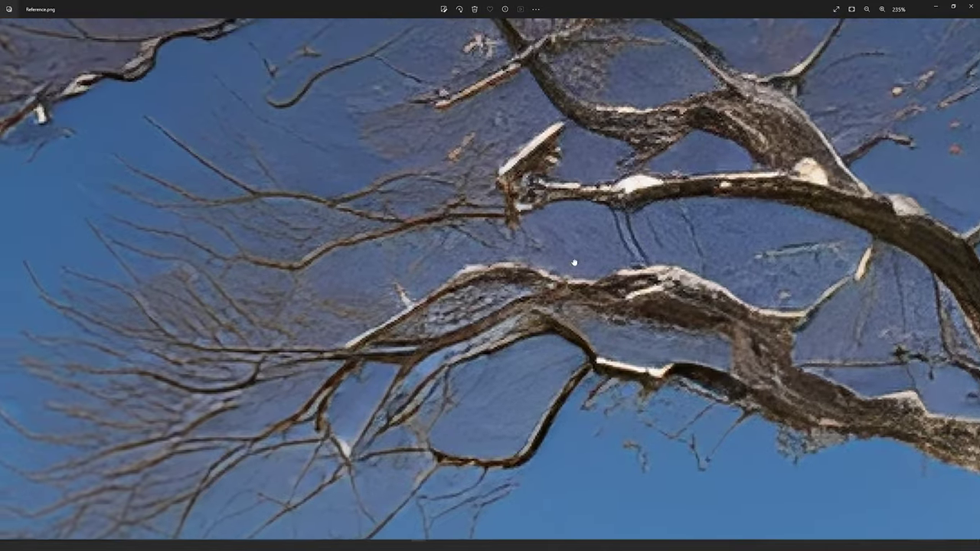
Zoom out of Reference.png and open the Flash Sale for Membership page on the PromeAI website.
scroll(557, 229, "down", 3)
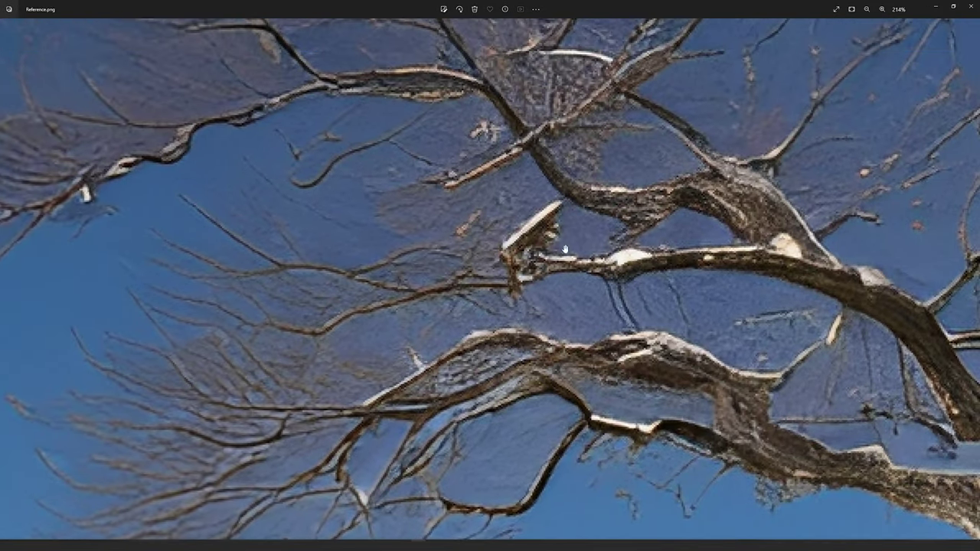
scroll(521, 222, "down", 5)
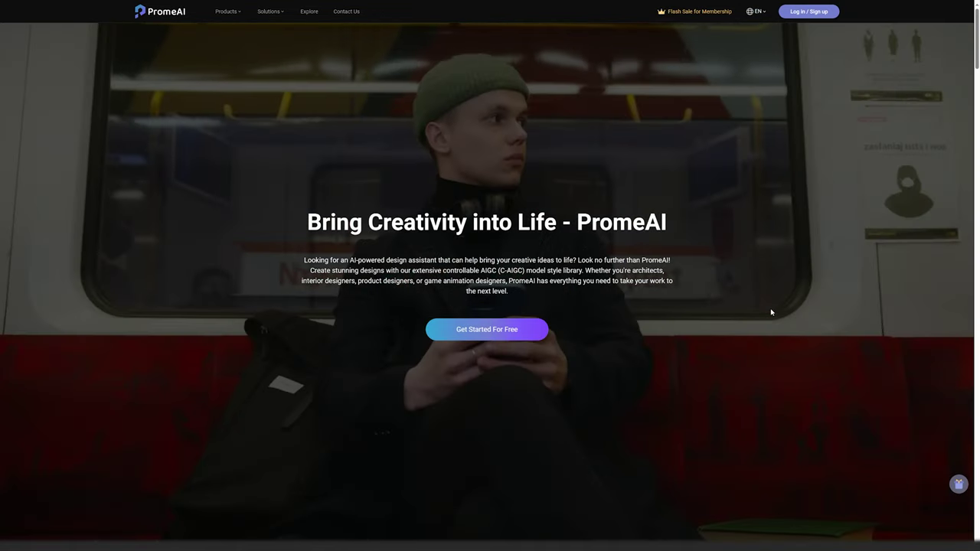
left_click(707, 13)
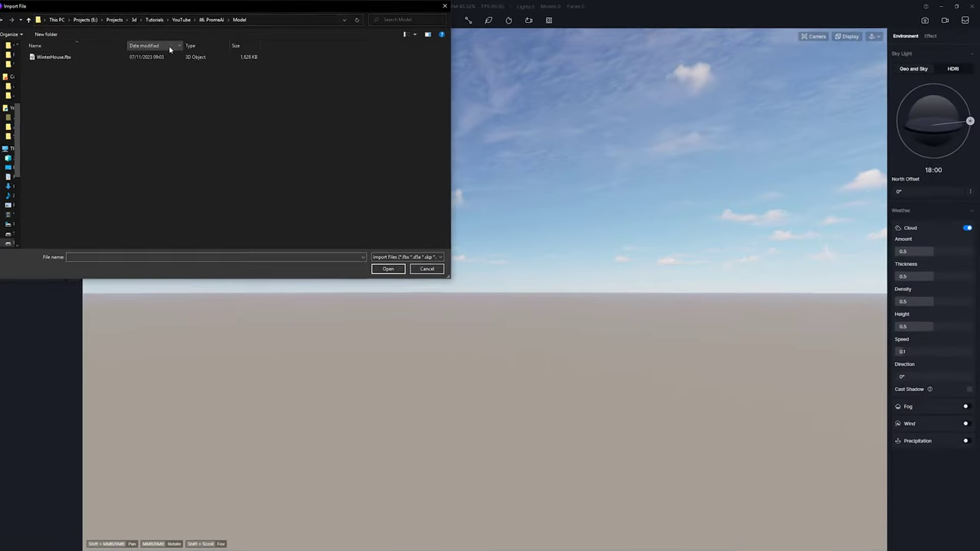
In D5 Render, import WinterHouse.fbx, set its X and Y location to 0 and frame the whole house.
double_click(48, 54)
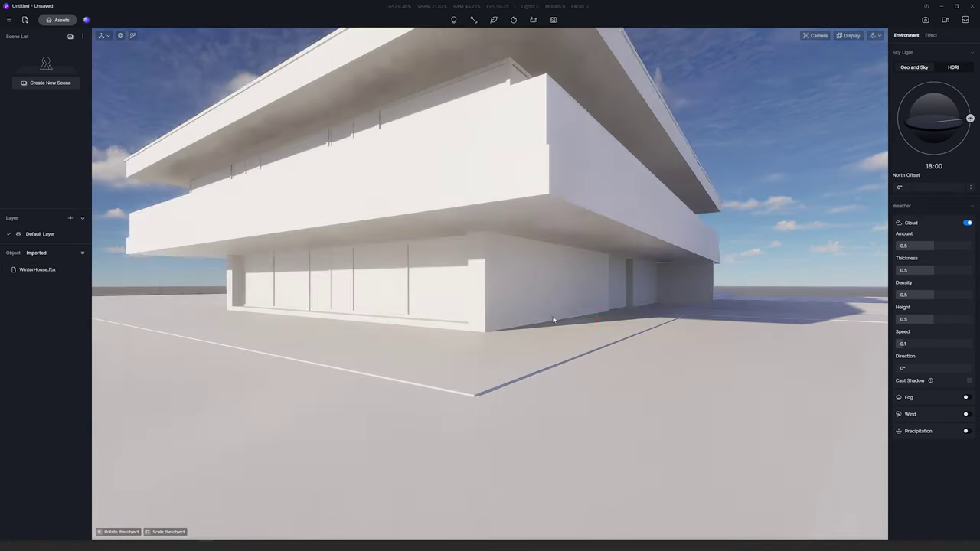
left_click(553, 318)
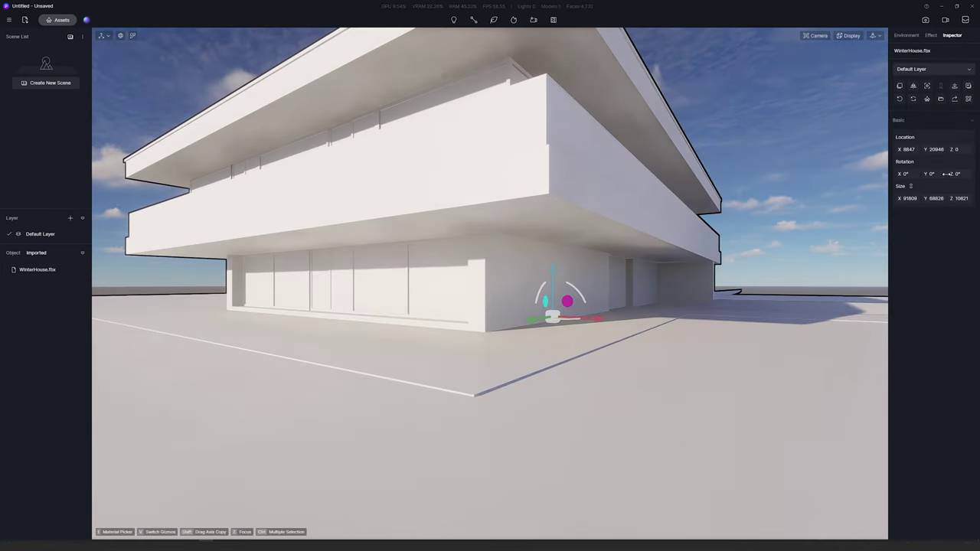
left_click(935, 151)
type("0")
key("Return")
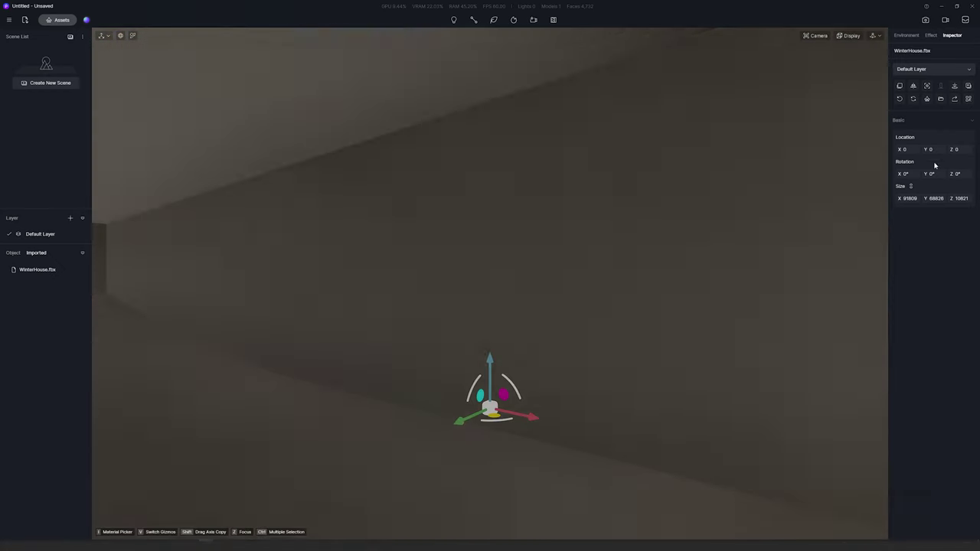
key("z")
key("Escape")
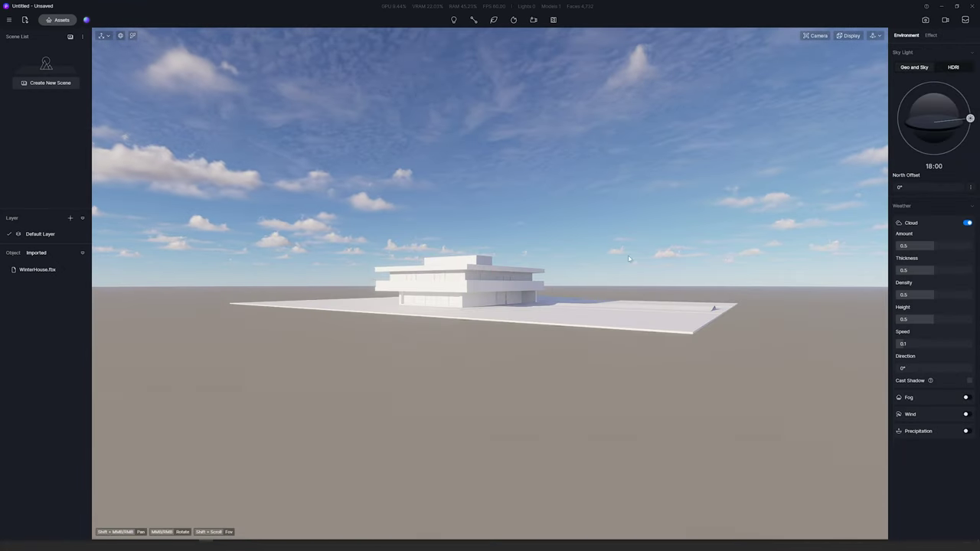
Apply the Normal Glass material to the upper-floor glazing and Black Matte Metal to the frames and roof edging.
right_click_drag(584, 332, 430, 298)
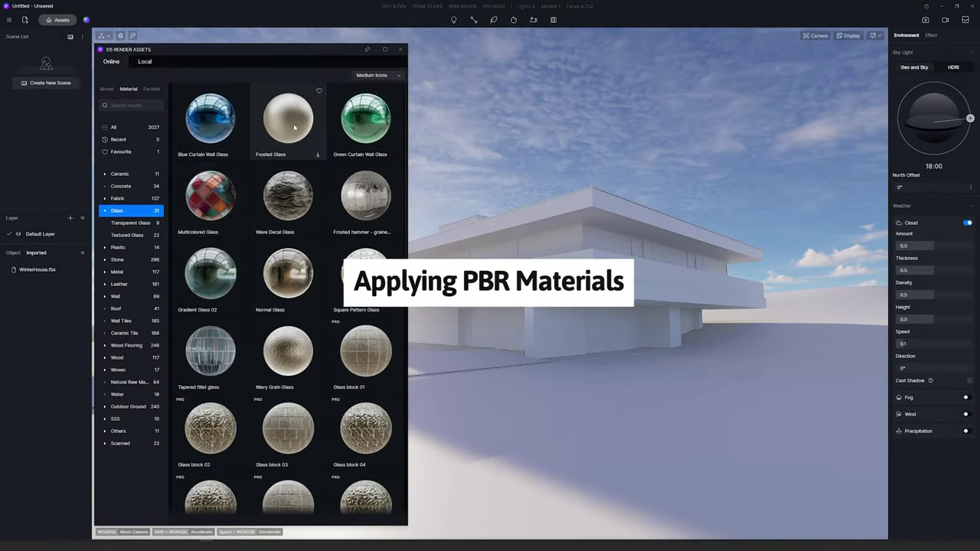
left_click_drag(288, 274, 451, 339)
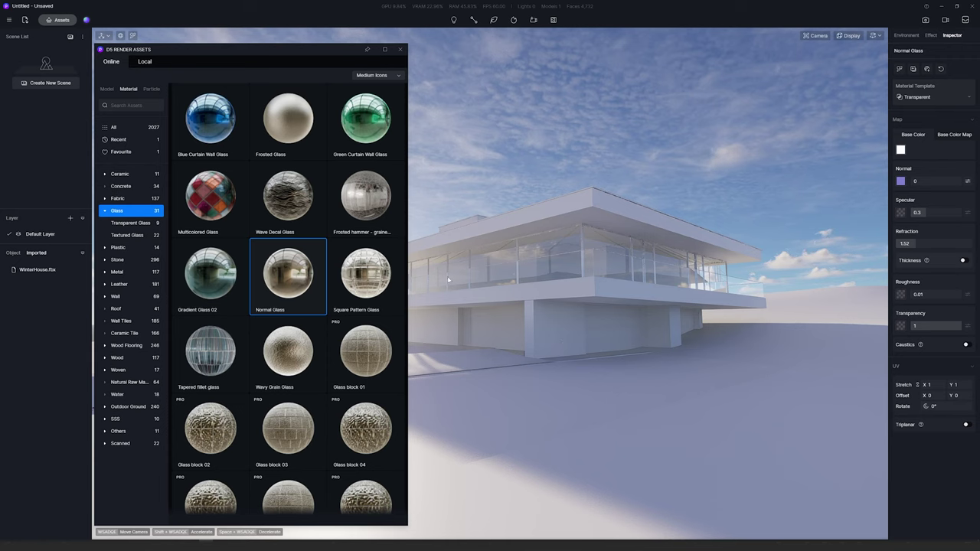
left_click(117, 272)
left_click(122, 272)
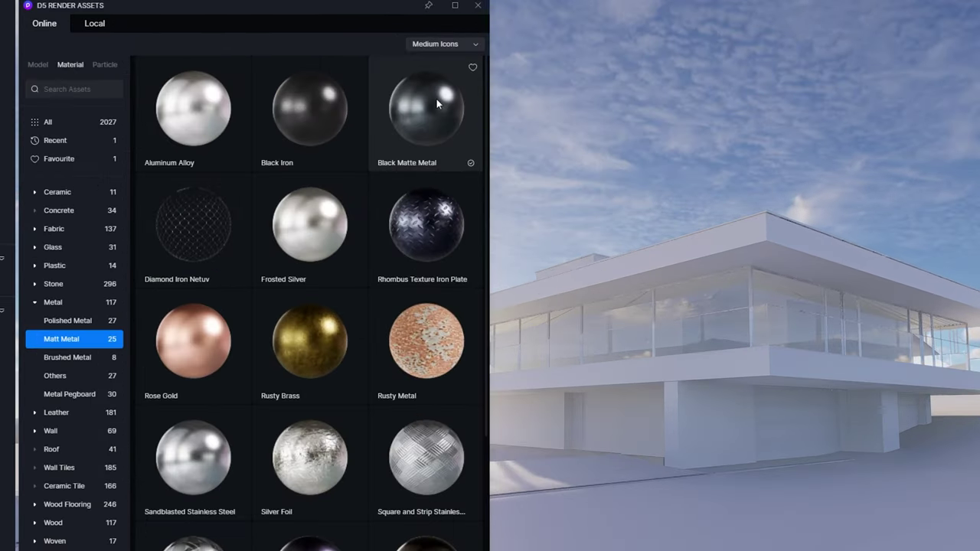
left_click_drag(436, 99, 756, 315)
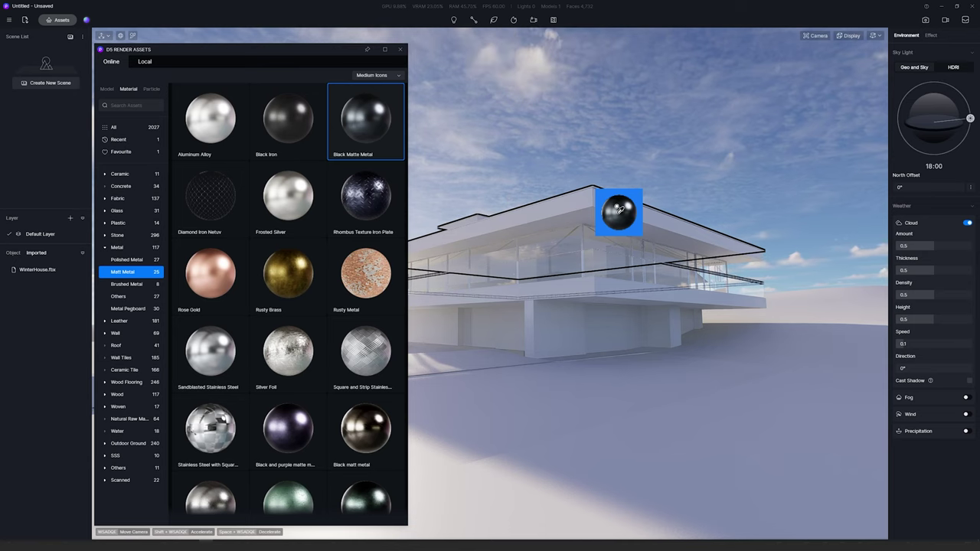
left_click_drag(587, 255, 613, 318)
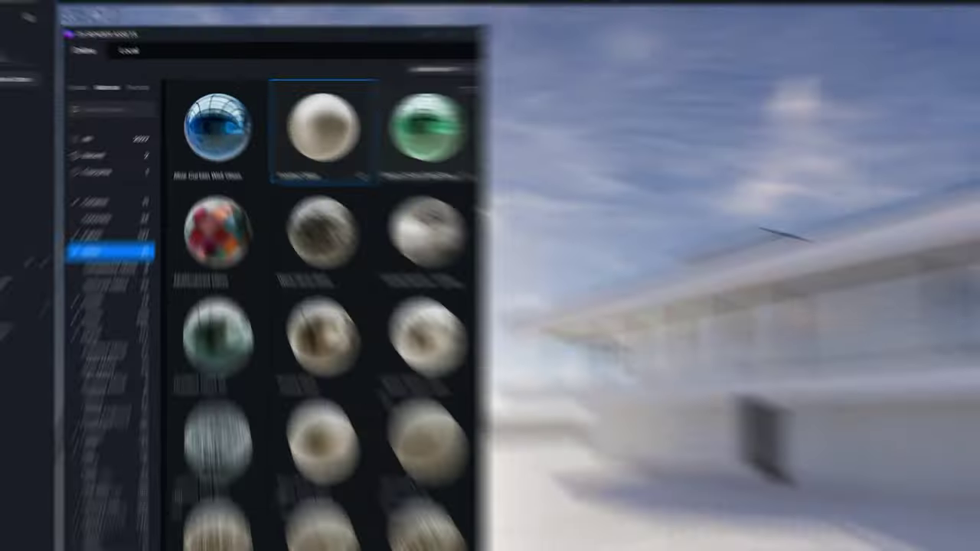
Apply the Frosted Glass material to the narrow panel of the dark entrance door.
left_click(323, 130)
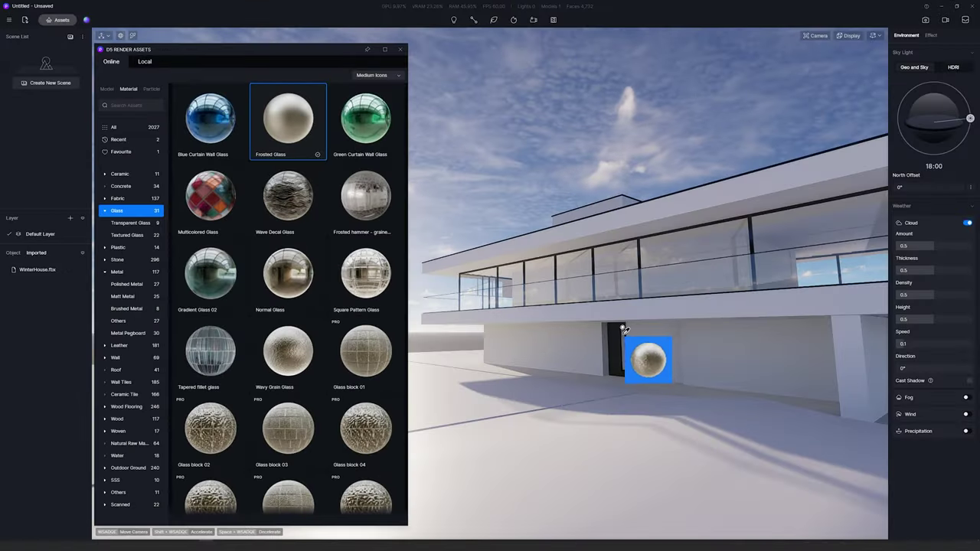
left_click(624, 328)
key("Escape")
key("d")
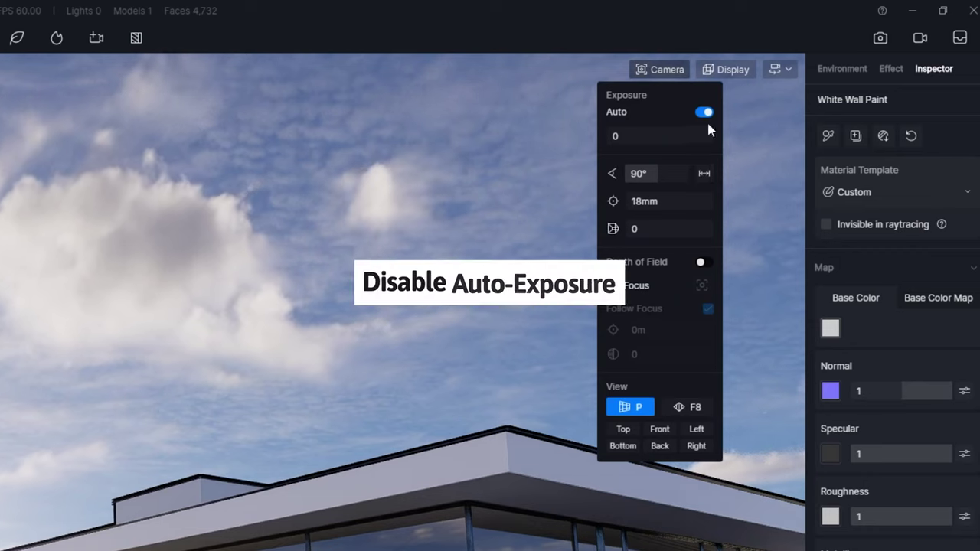
Turn off automatic camera exposure and adjust the exposure manually.
left_click(705, 112)
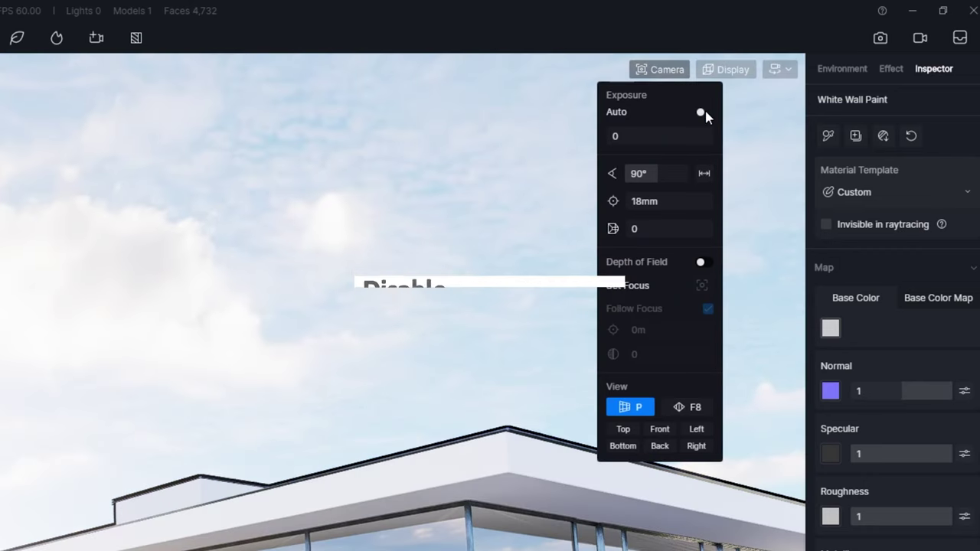
left_click(662, 69)
right_click_drag(509, 206, 419, 372)
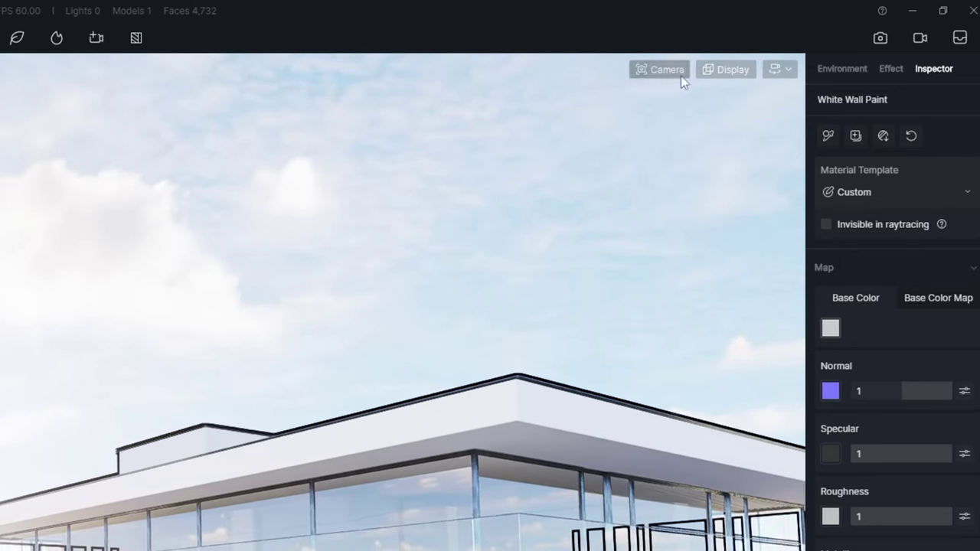
left_click(658, 71)
left_click_drag(656, 135, 649, 145)
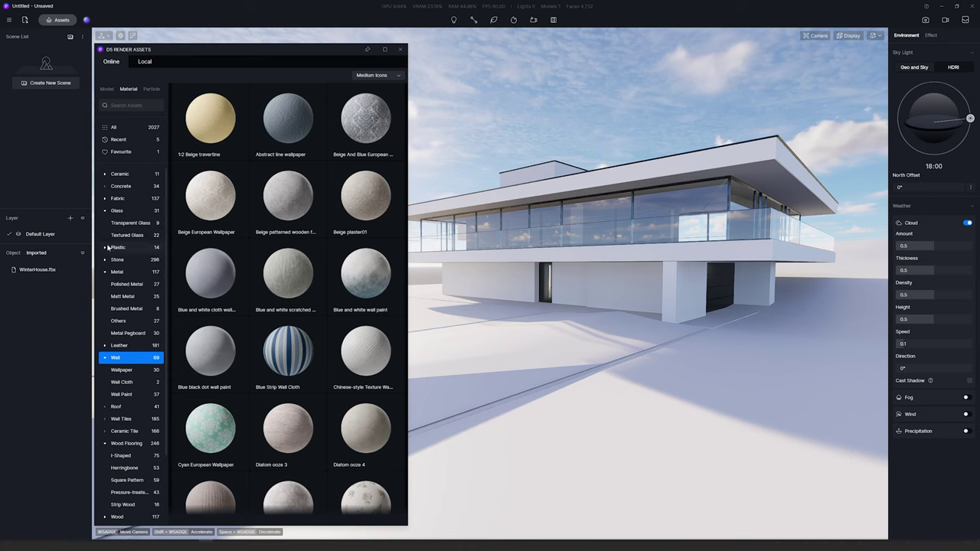
Browse the Concrete materials, download Dirty Concrete and apply Rough Concrete 06 to the balcony slab.
left_click(121, 187)
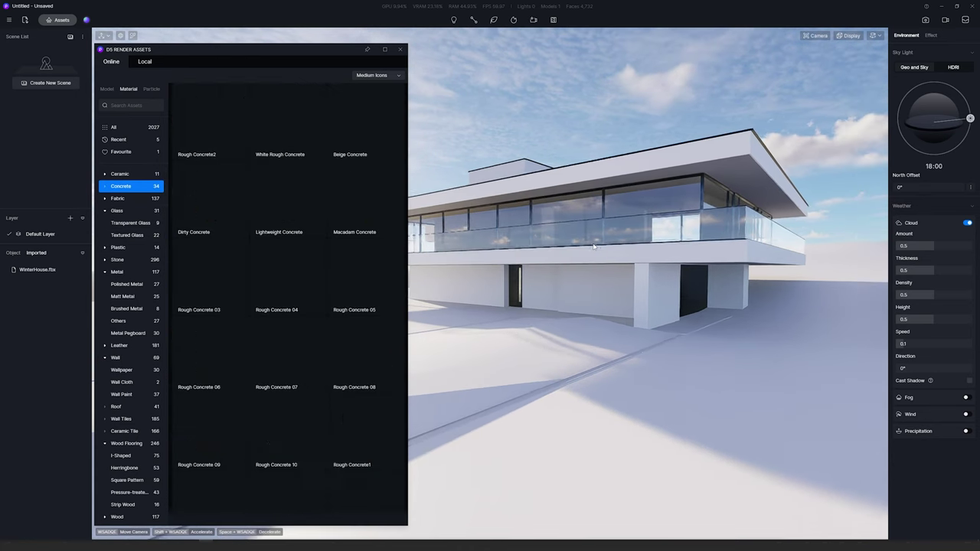
left_click(210, 196)
left_click_drag(575, 229, 537, 286)
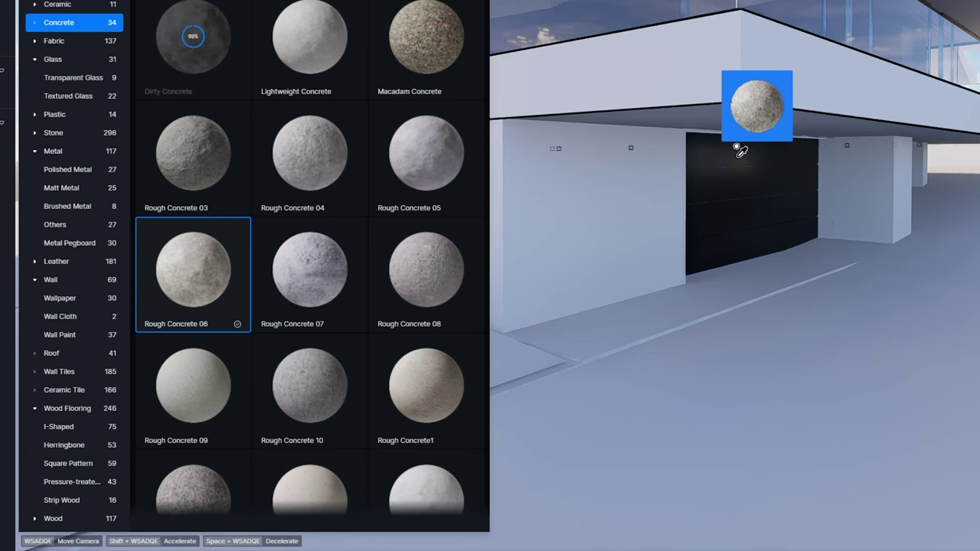
left_click_drag(740, 151, 768, 98)
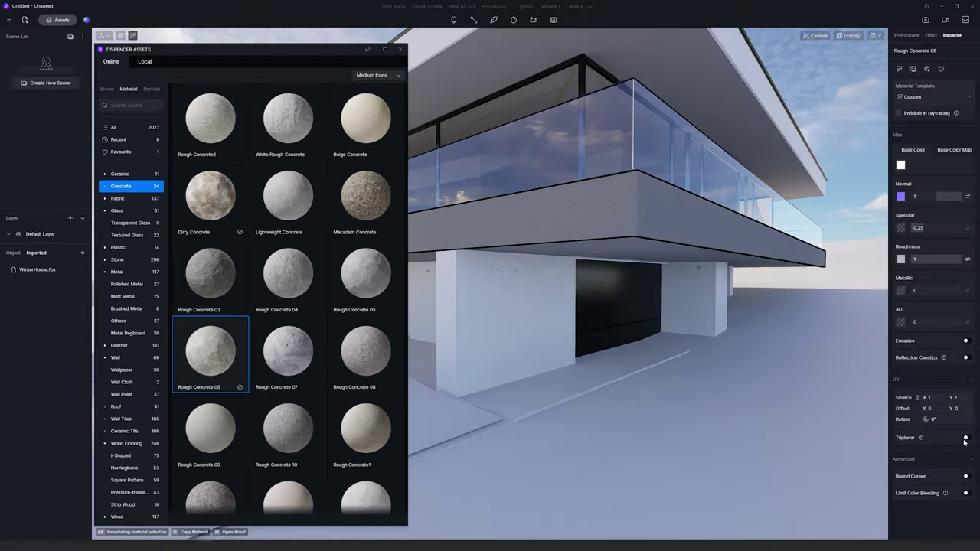
Give Rough Concrete 06 triplanar mapping with UV stretch 0.5, rotation 12° and round corner radius 3, and apply it to the remaining walls.
left_click(967, 437)
left_click_drag(941, 396, 937, 395)
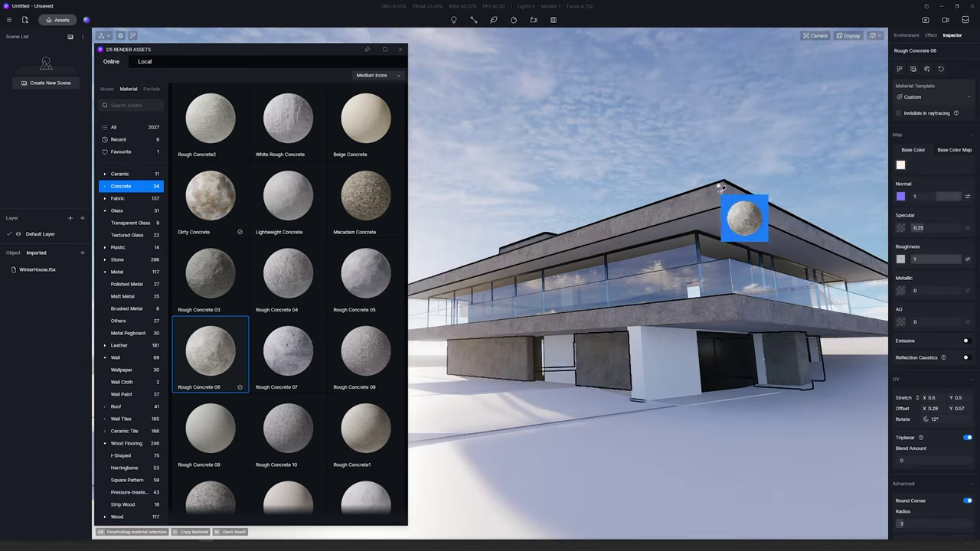
left_click_drag(722, 188, 810, 291)
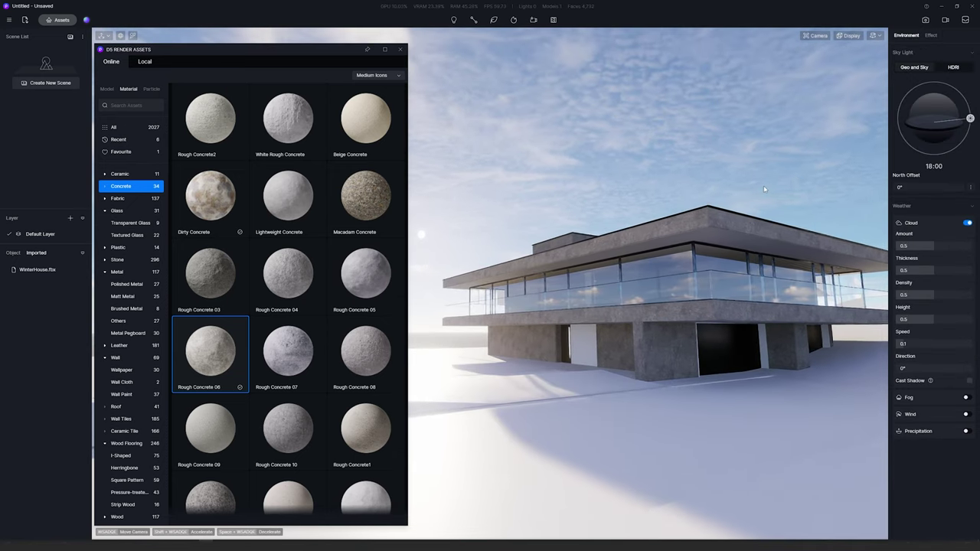
Replace the roof's concrete with White Concrete1, using triplanar mapping, a UV stretch of 0.155 and a round corner radius of 3.
scroll(764, 189, "up", 3)
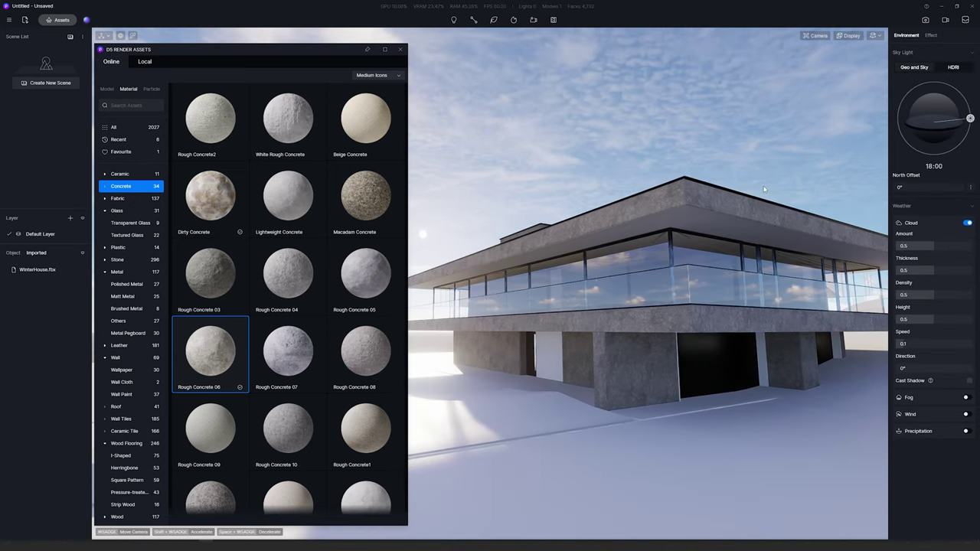
middle_click_drag(718, 179, 712, 217)
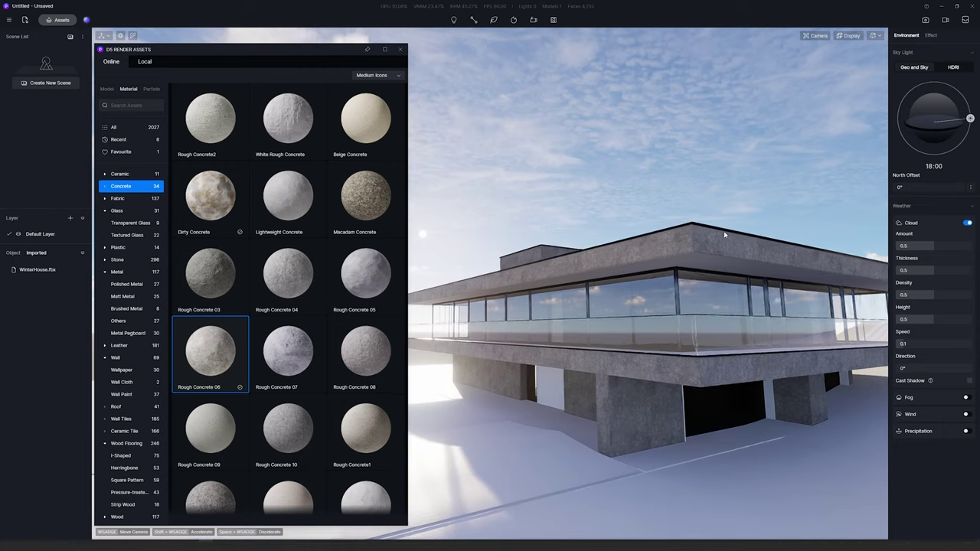
scroll(321, 330, "down", 3)
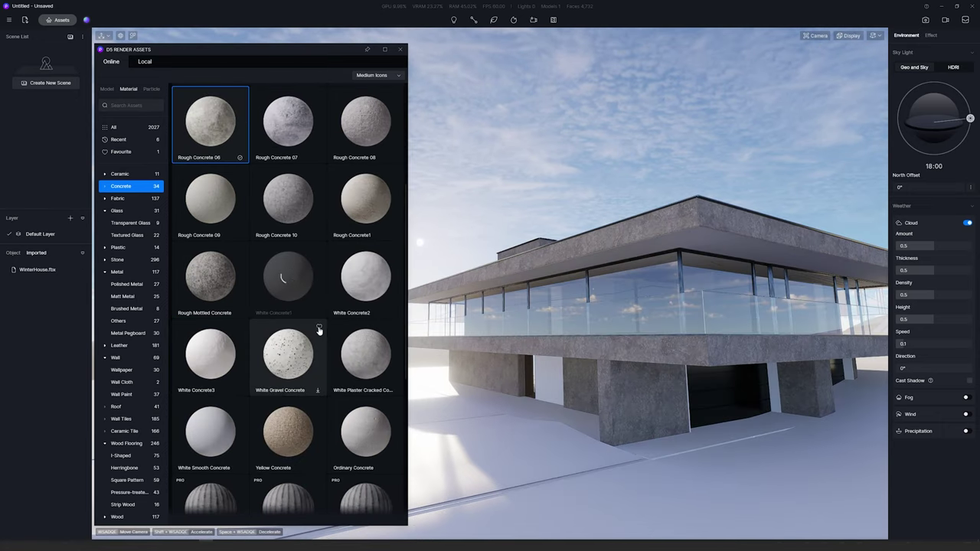
left_click_drag(297, 295, 657, 328)
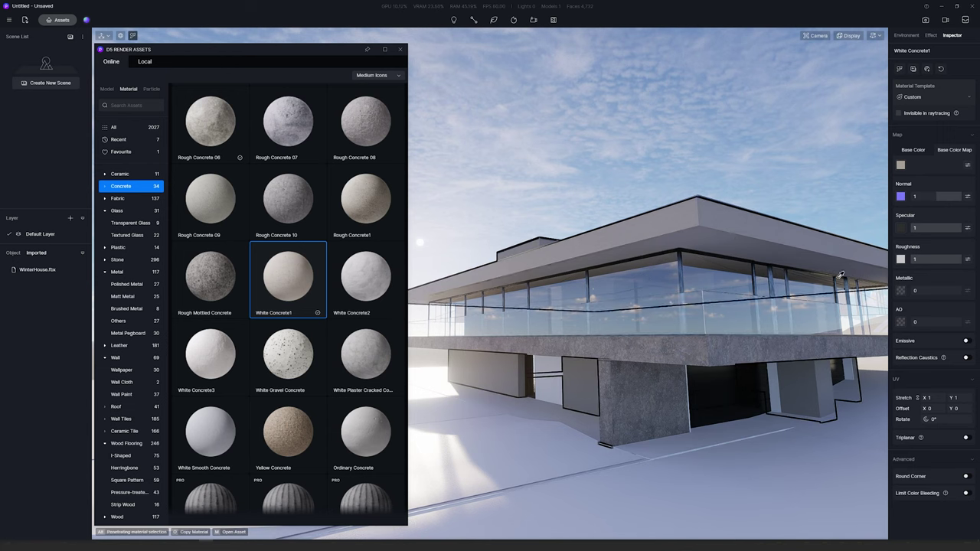
left_click(967, 438)
left_click_drag(945, 397, 939, 396)
Apply the adjusted White Concrete1 material to the balcony slab and the remaining ground-floor concrete walls.
key("e")
right_click_drag(813, 337, 795, 266)
key("w")
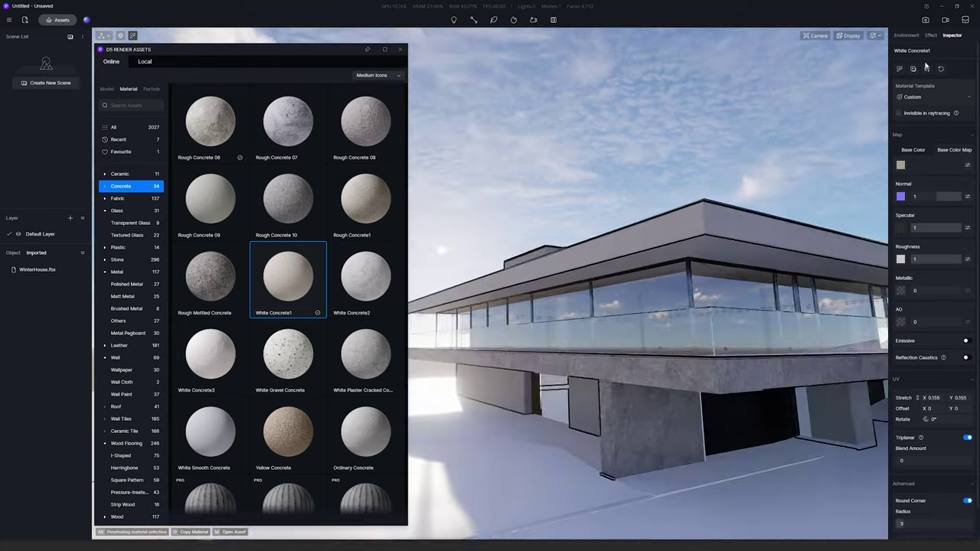
key("d")
left_click(689, 390)
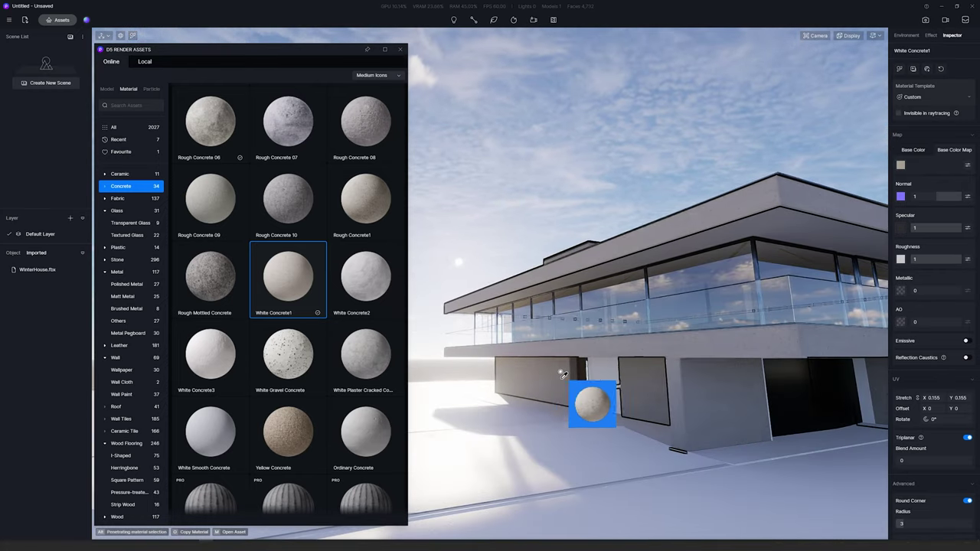
key("Escape")
Apply Reddish Brown Antiseptic Wood to the wall panel beside the entrance door and set its UV stretch to 0.3.
right_click_drag(608, 446, 664, 403)
key("s")
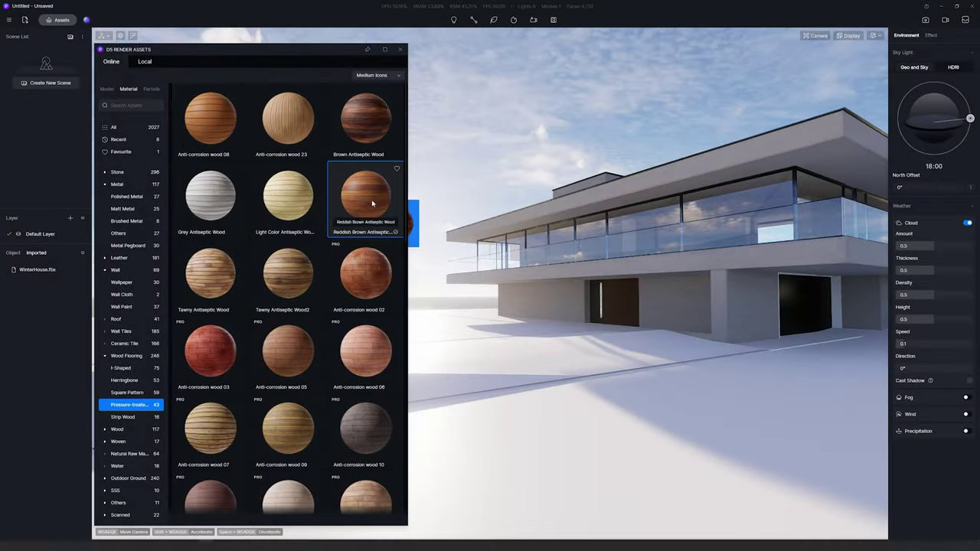
left_click_drag(373, 203, 728, 274)
scroll(682, 291, "up", 4)
scroll(704, 310, "up", 5)
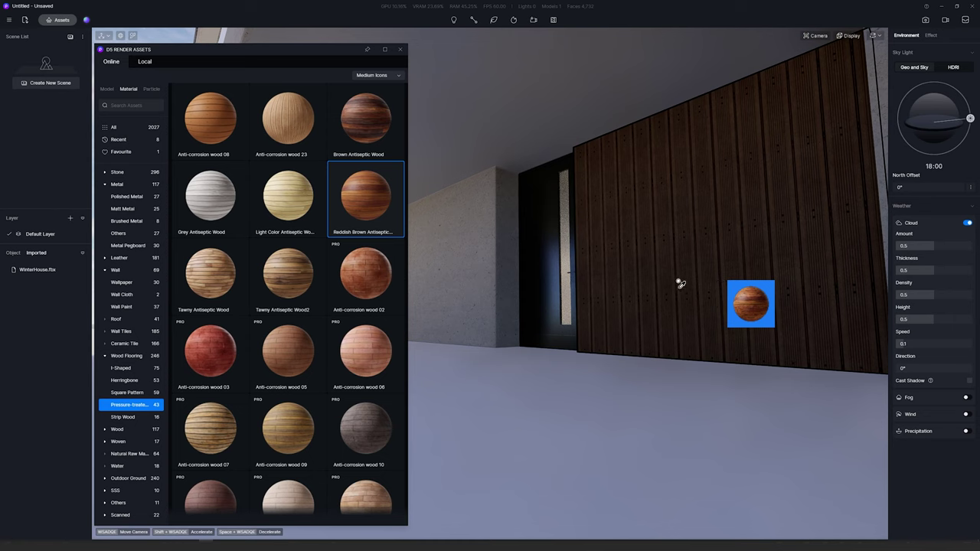
left_click_drag(771, 322, 723, 288)
scroll(724, 260, "up", 5)
left_click_drag(723, 288, 723, 288)
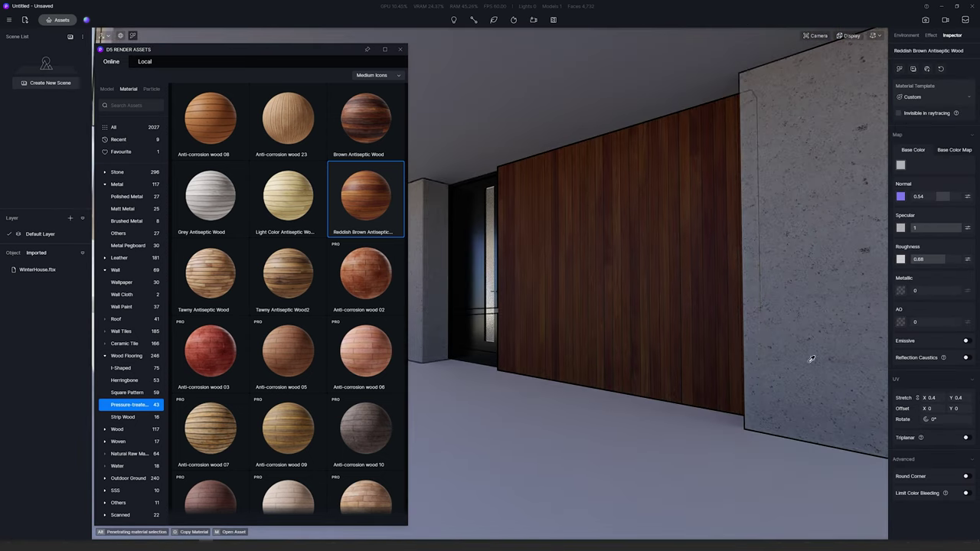
scroll(687, 376, "down", 5)
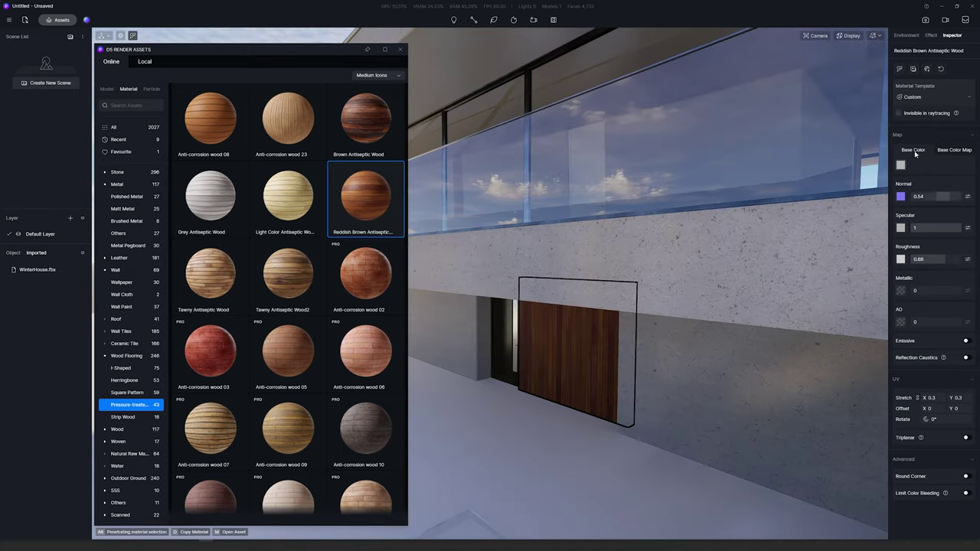
Try to reuse the wood panel's material on the roof overhang with the material picker.
left_click(900, 68)
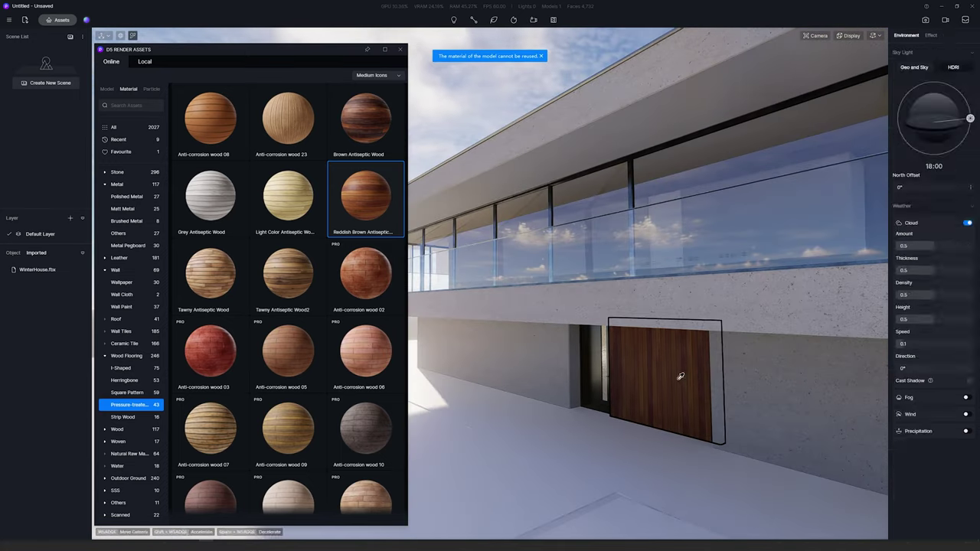
left_click(737, 79)
key("w")
right_click_drag(737, 78, 595, 116)
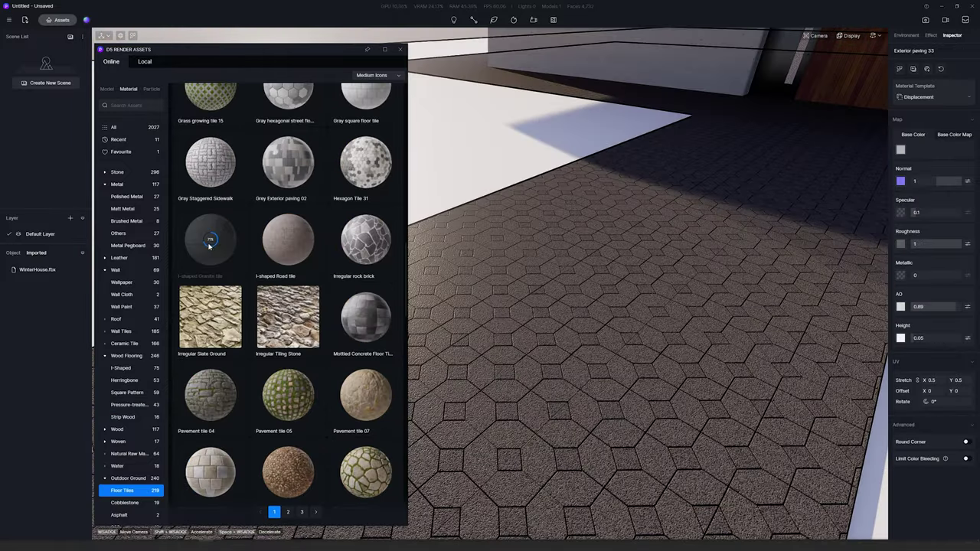
Replace the paving in front of the house with the I-shaped Granite tile material and select it for editing.
left_click_drag(209, 244, 586, 290)
left_click_drag(523, 361, 634, 369)
key("i")
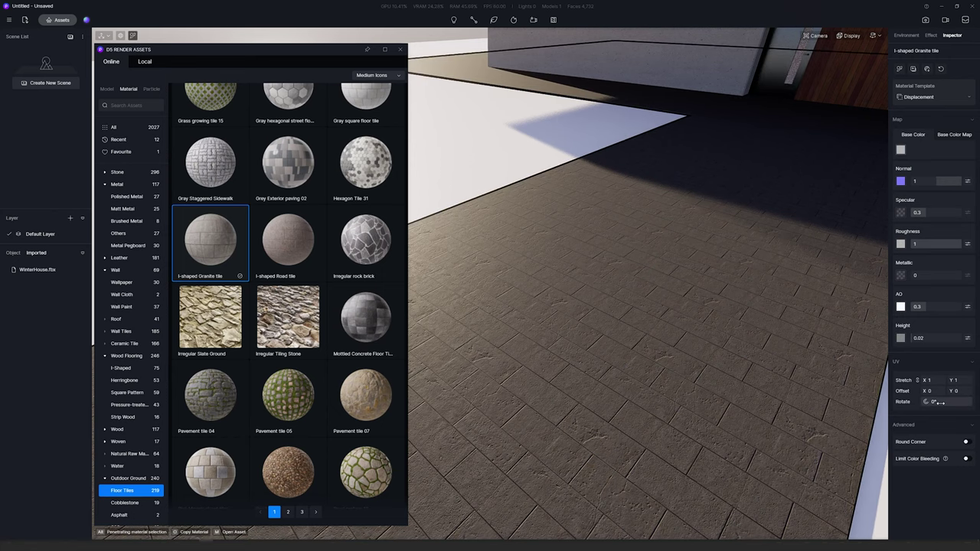
Set the UV stretch of the I-shaped Granite tile paving to 0.74 in both directions.
type("0")
key("Return")
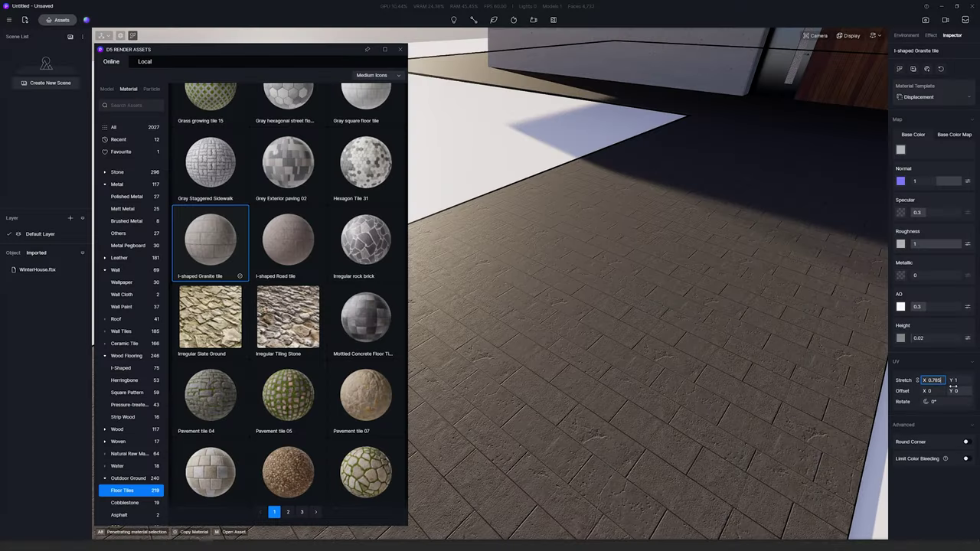
key("Return")
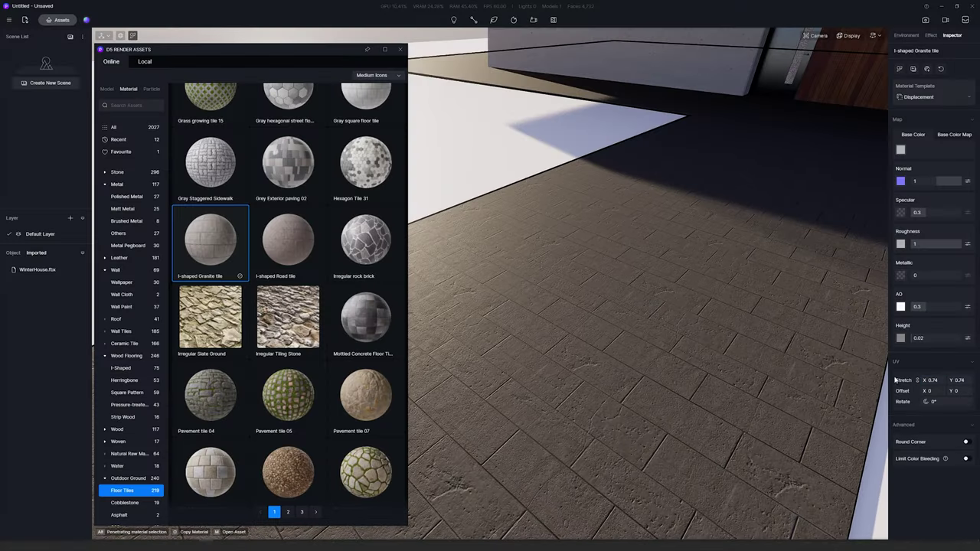
Apply the local Blacktop New material to the road and increase its roughness.
right_click_drag(794, 356, 694, 204)
key("s")
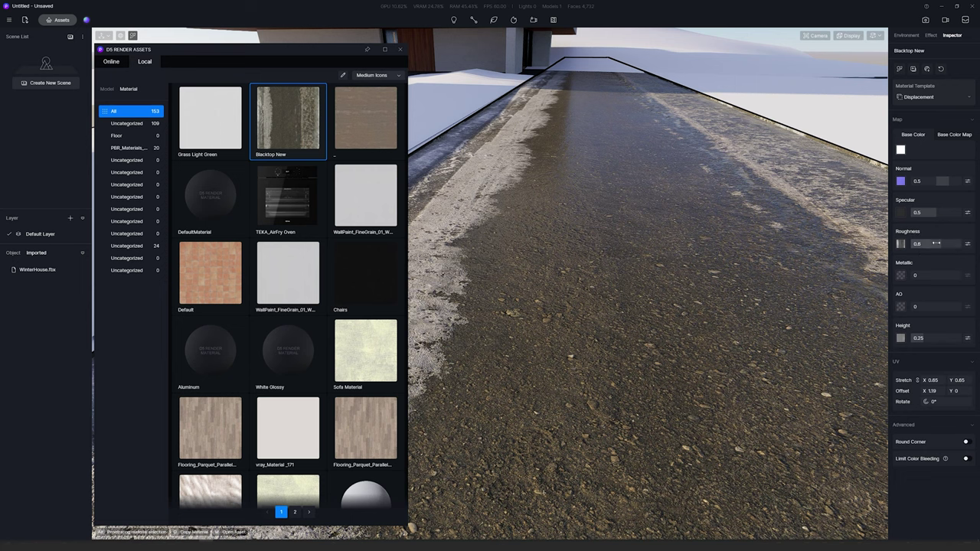
left_click_drag(936, 243, 971, 243)
Apply the local Grass Light Green material to the snowy ground around the road and the house.
middle_click_drag(867, 239, 628, 259)
right_click_drag(629, 259, 715, 245)
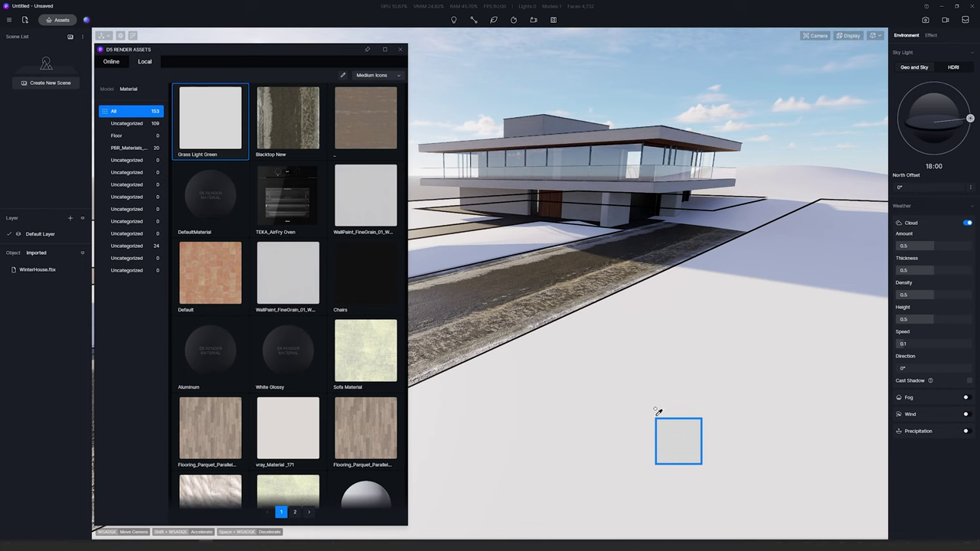
left_click_drag(657, 411, 694, 405)
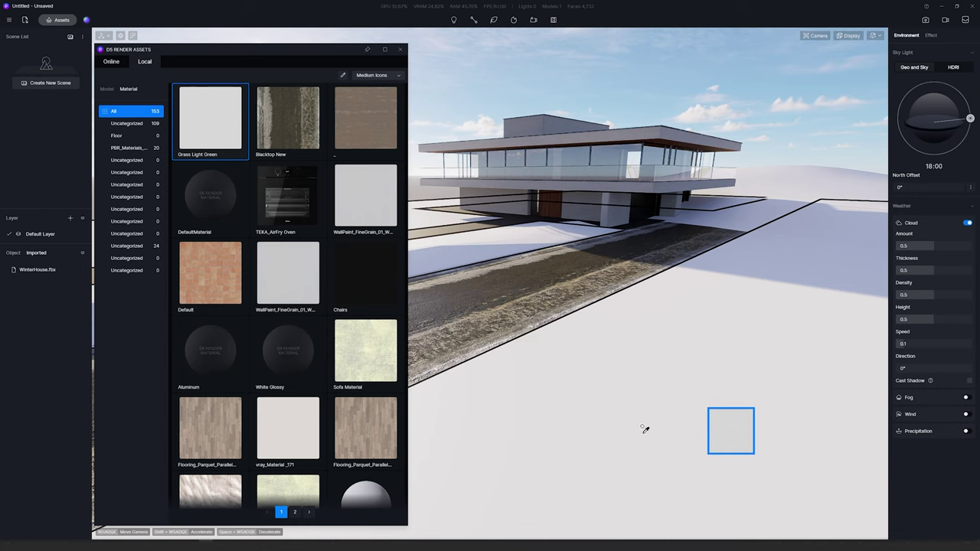
left_click_drag(645, 430, 744, 322)
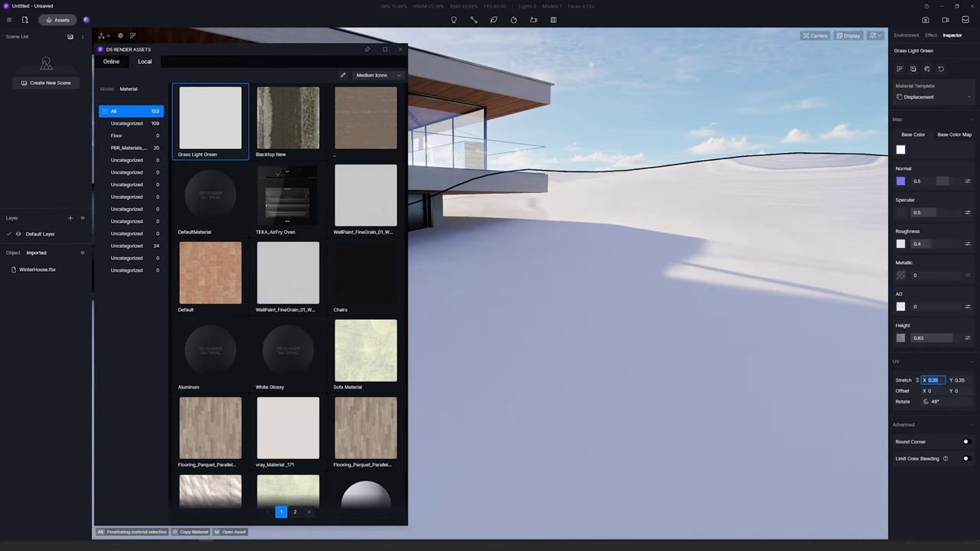
Test a UV stretch of 10 on the snowy ground material, restore it to 0.35 and adjust the texture rotation.
type("10")
key("Return")
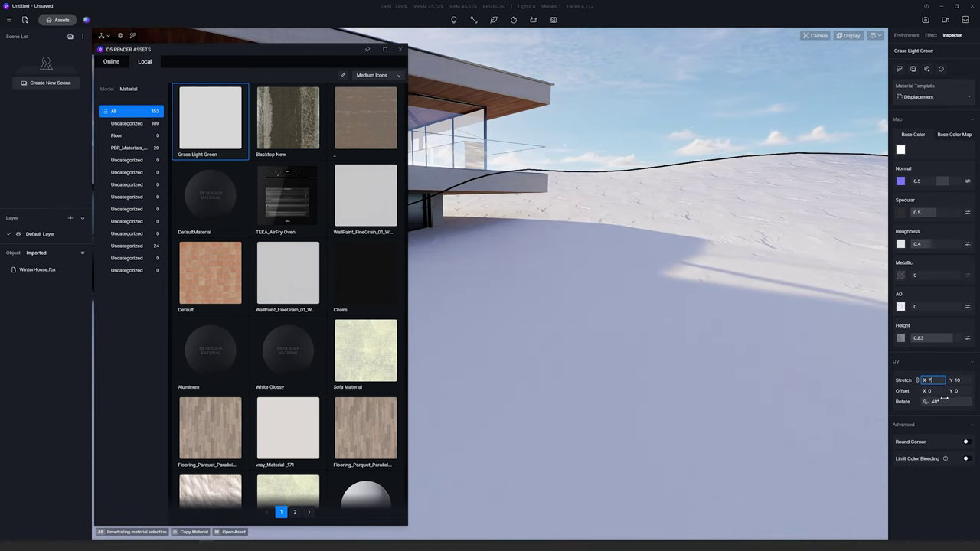
mouse_move(951, 400)
left_mouse_down()
mouse_move(936, 410)
mouse_move(944, 410)
left_mouse_up()
right_click_drag(721, 377, 689, 395)
key("s")
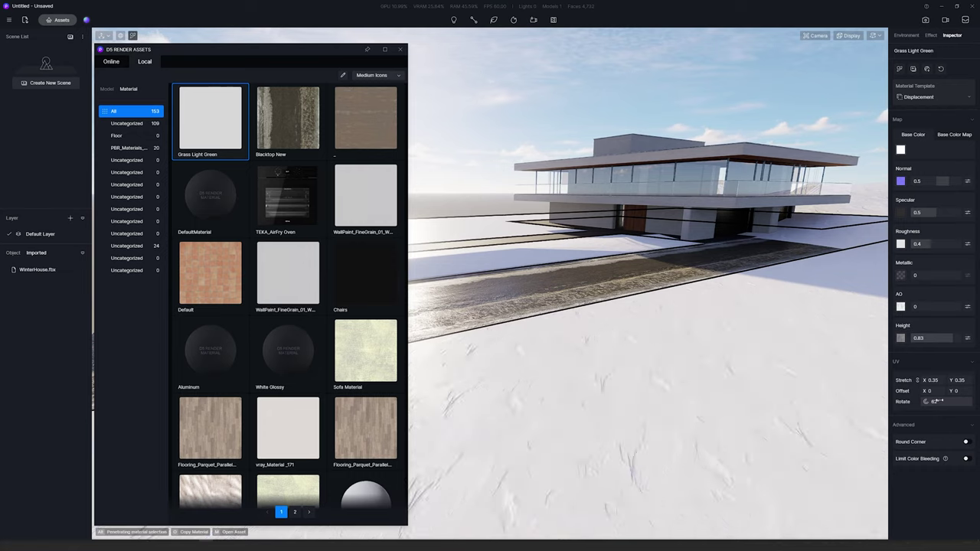
right_click_drag(759, 376, 720, 379)
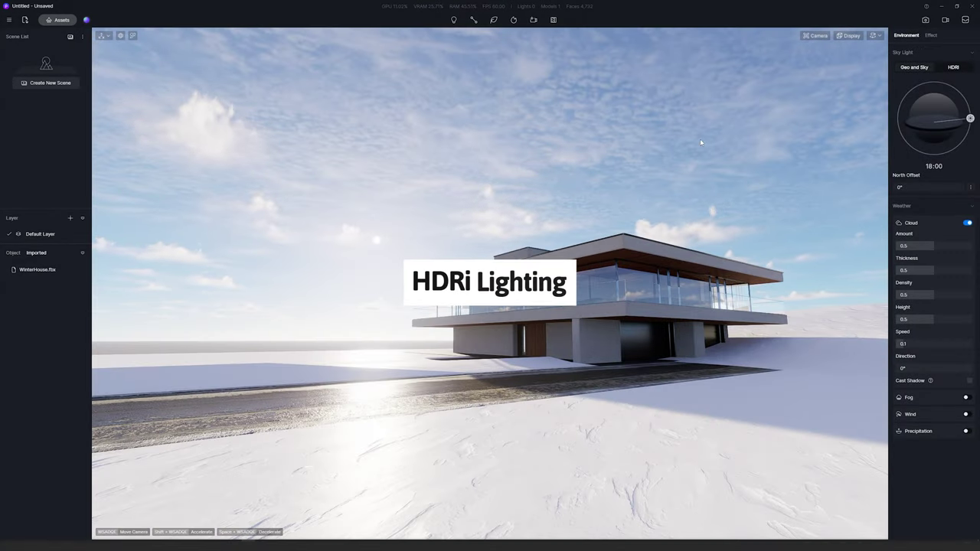
Switch the sky light to HDRI with the custom snowy_field_8k map and enable its Sun.
left_click(953, 68)
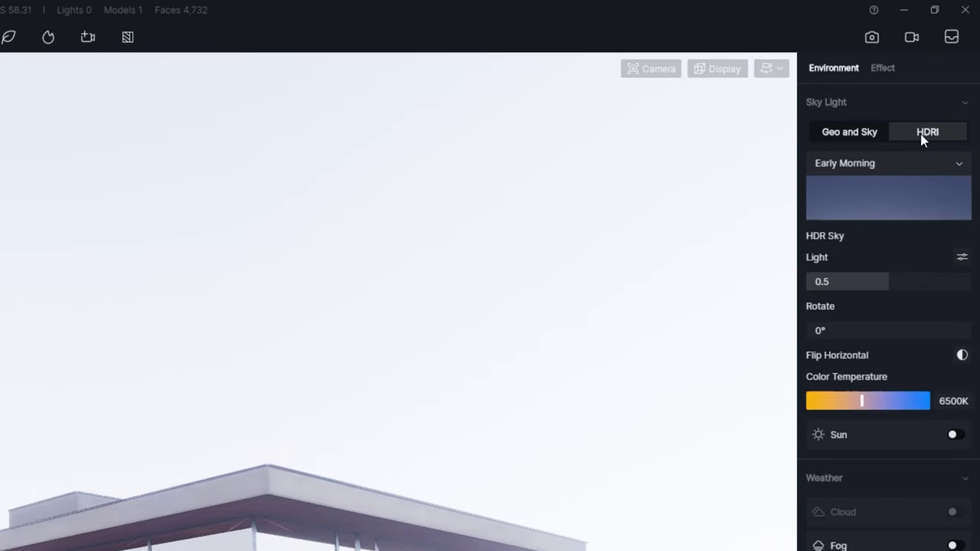
left_click(924, 86)
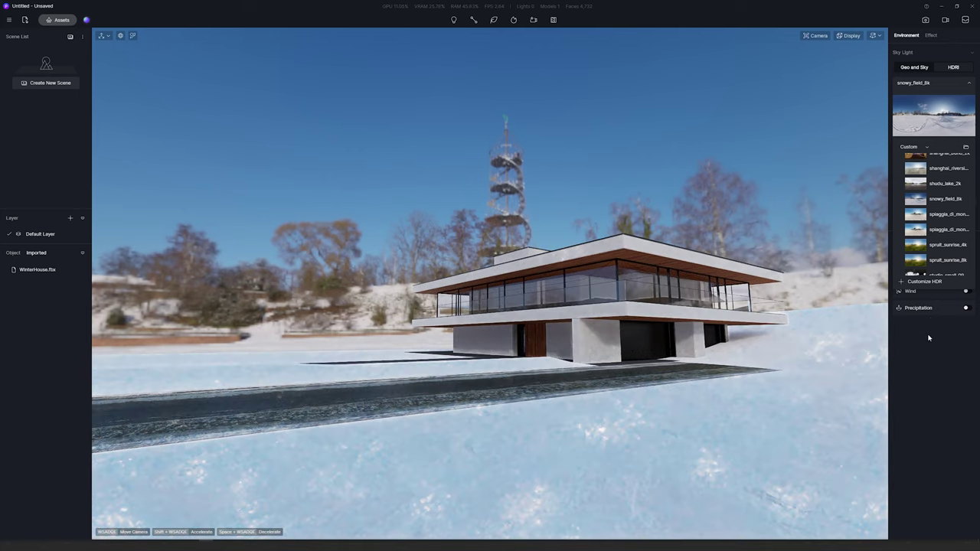
left_click(928, 337)
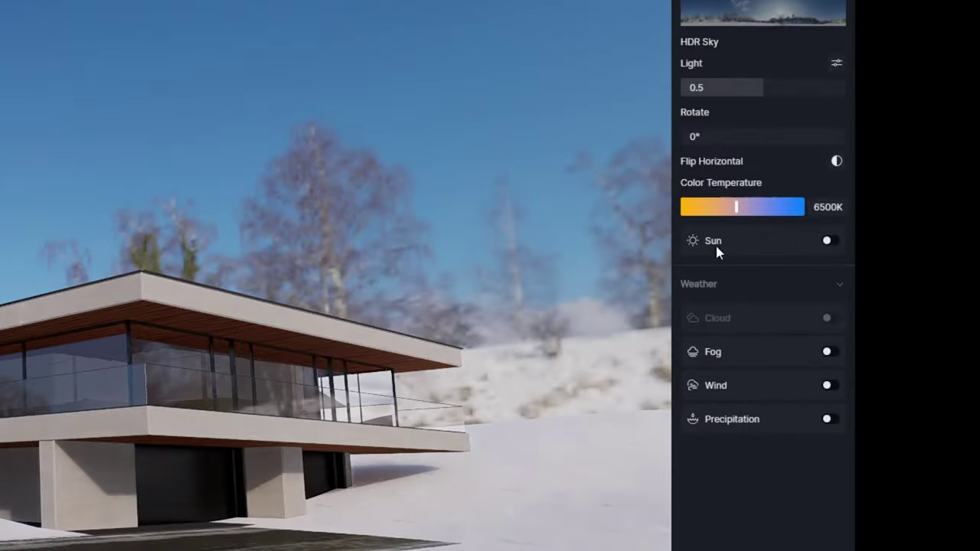
left_click(830, 241)
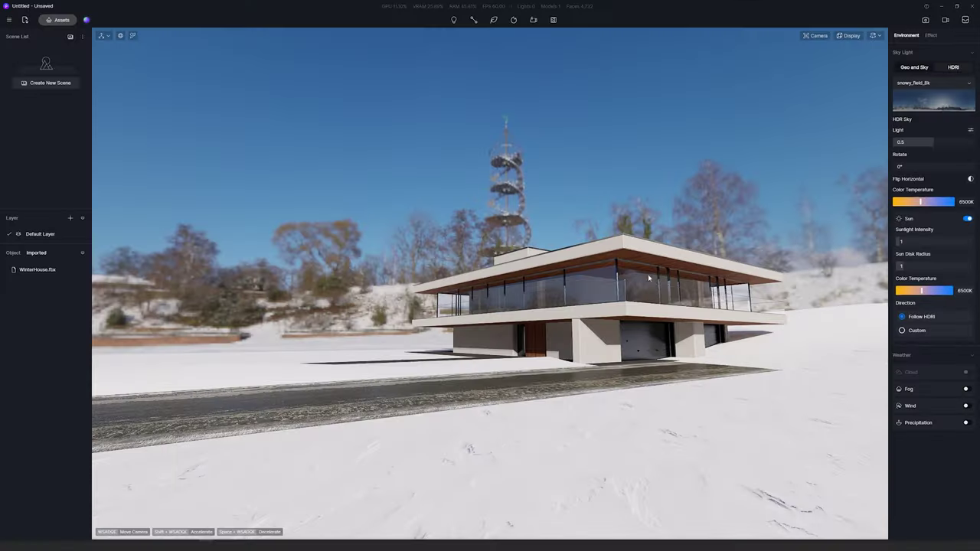
Separate the HDRI light settings, set the background brightness to 0.68 and rotate the HDRI to 311.7°.
right_click_drag(191, 357, 237, 448)
scroll(237, 448, "up", 3)
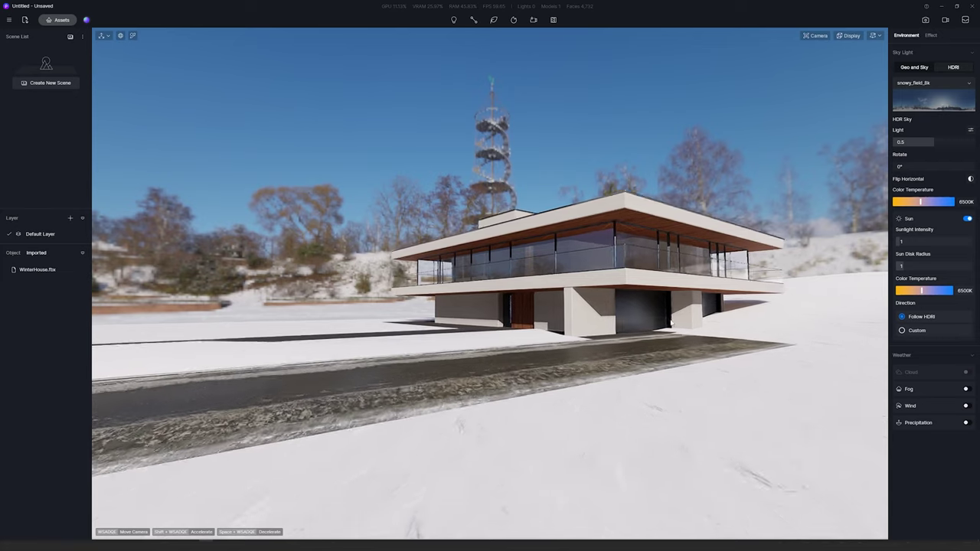
scroll(671, 322, "up", 4)
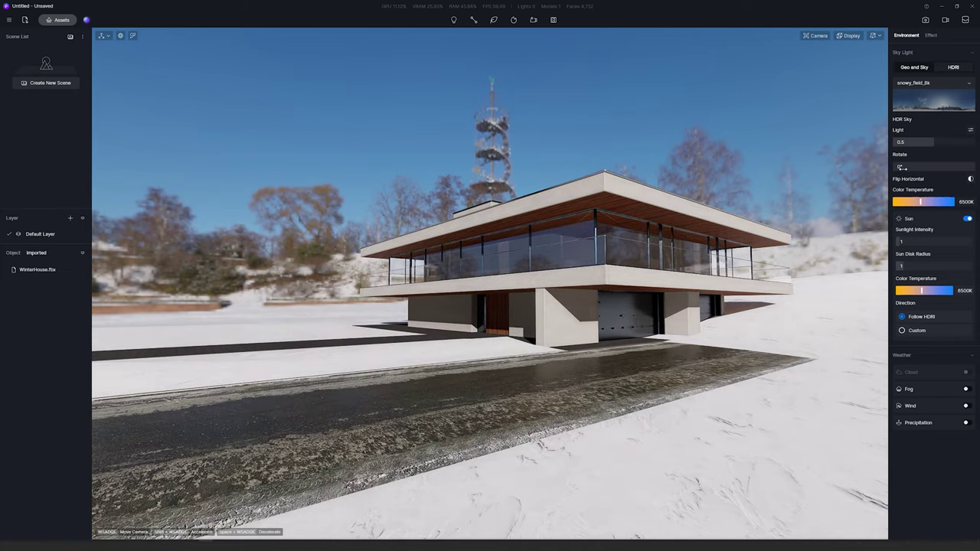
left_click(971, 132)
left_click_drag(926, 179, 905, 186)
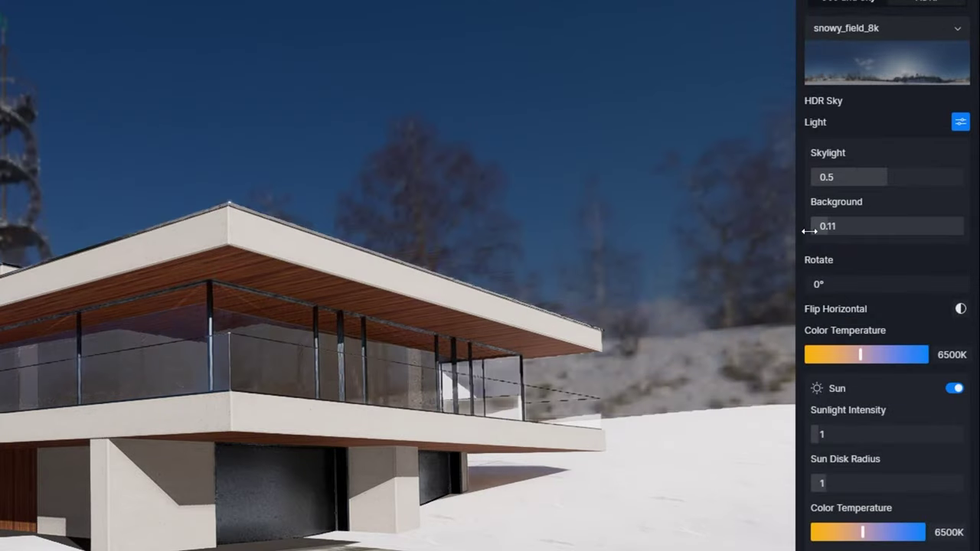
left_click_drag(828, 233, 964, 211)
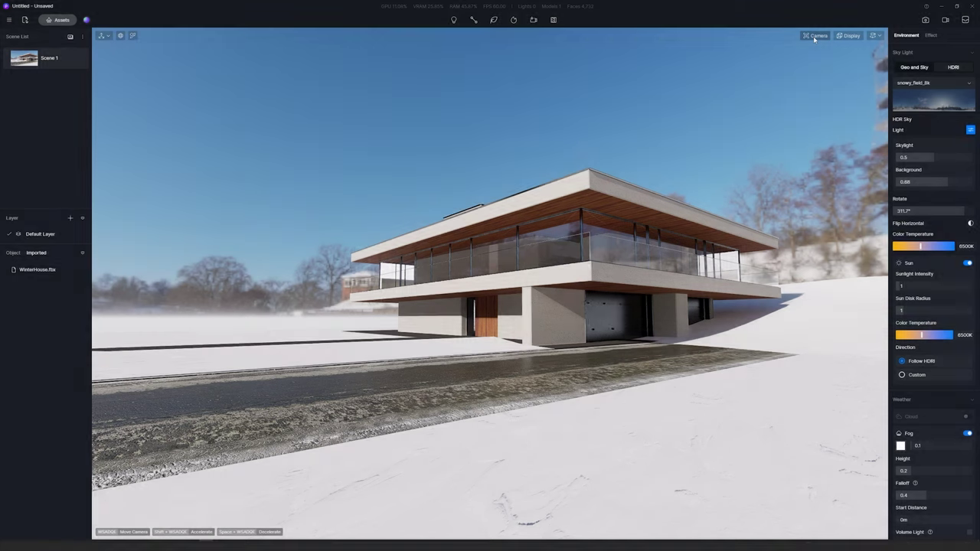
Add a camera object on the snow in front of the house and select it for editing.
left_click(814, 36)
left_click(814, 36)
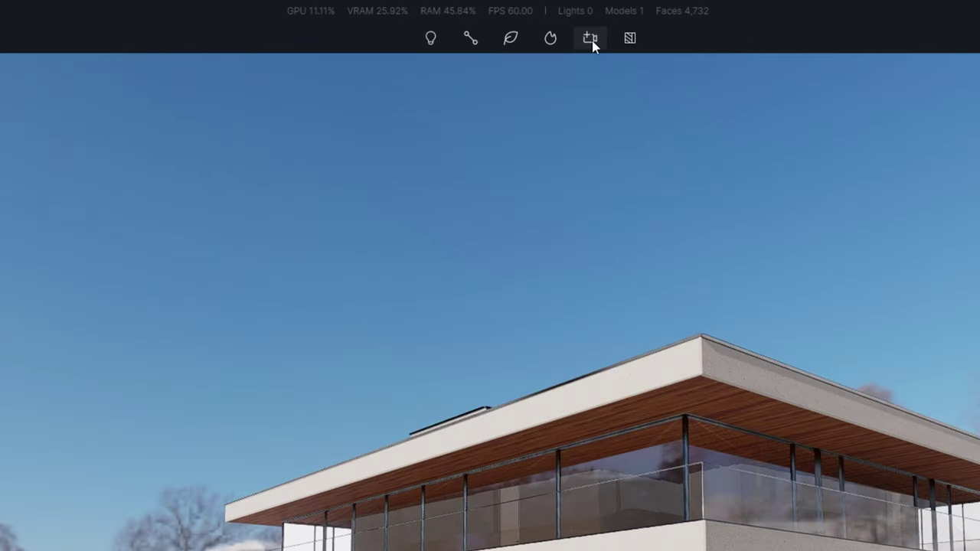
left_click(591, 40)
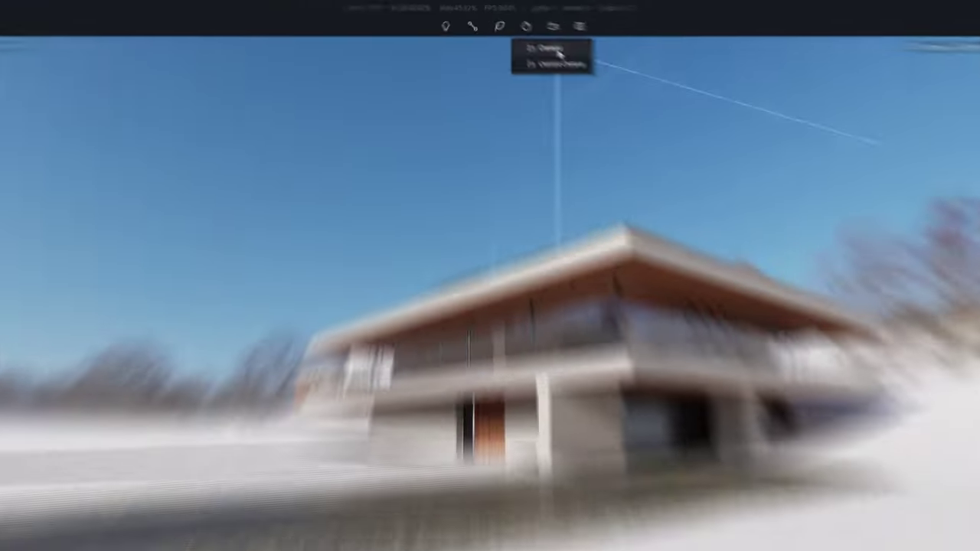
left_click(557, 51)
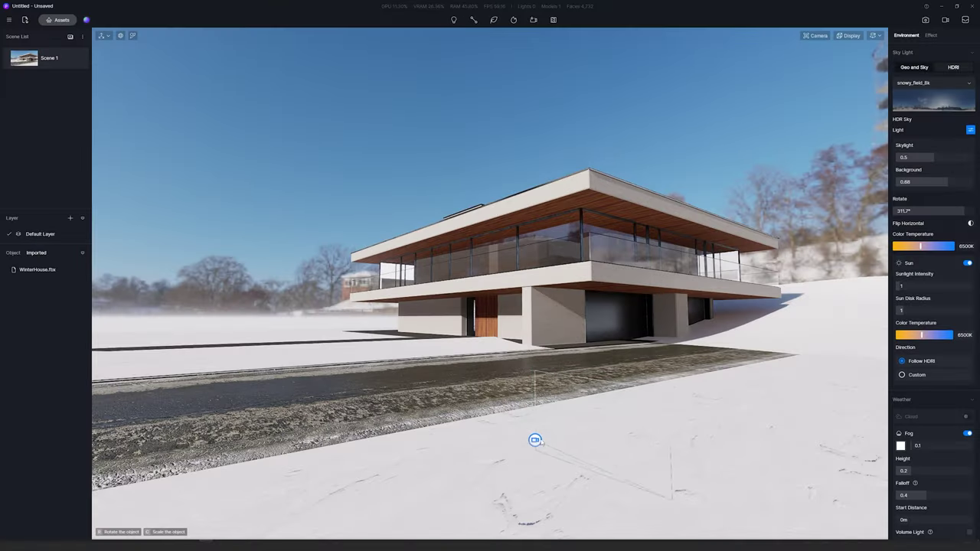
left_click(474, 437)
right_click_drag(474, 437, 507, 465)
left_click_drag(507, 464, 541, 469)
Set the camera's manual exposure to -0.24, its aspect ratio to 4:3 and its focal length to 24 mm.
left_click(968, 201)
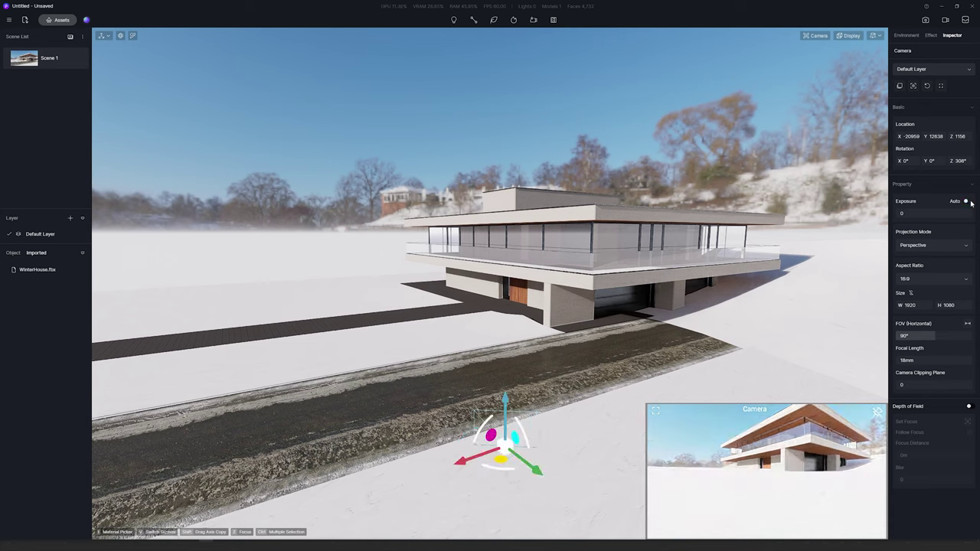
left_click_drag(942, 217, 925, 223)
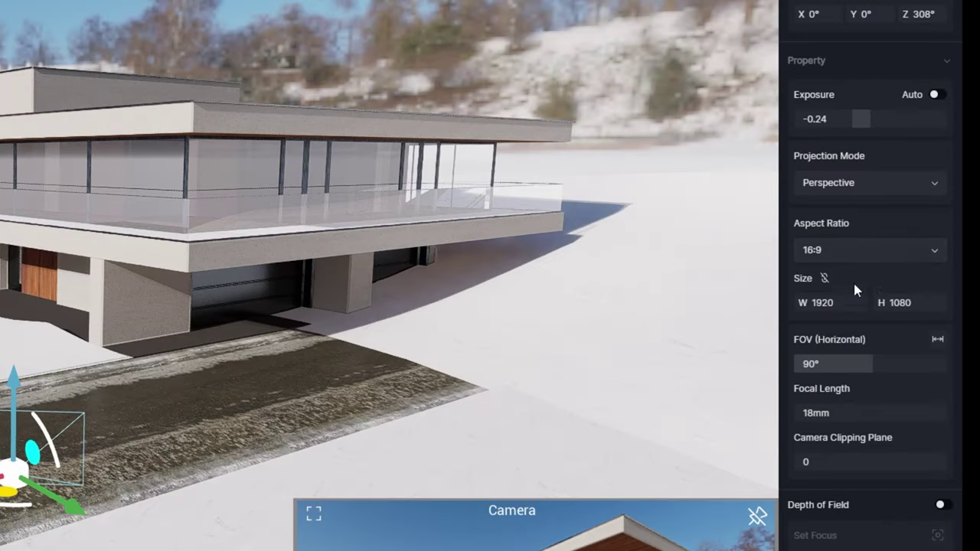
left_click(928, 277)
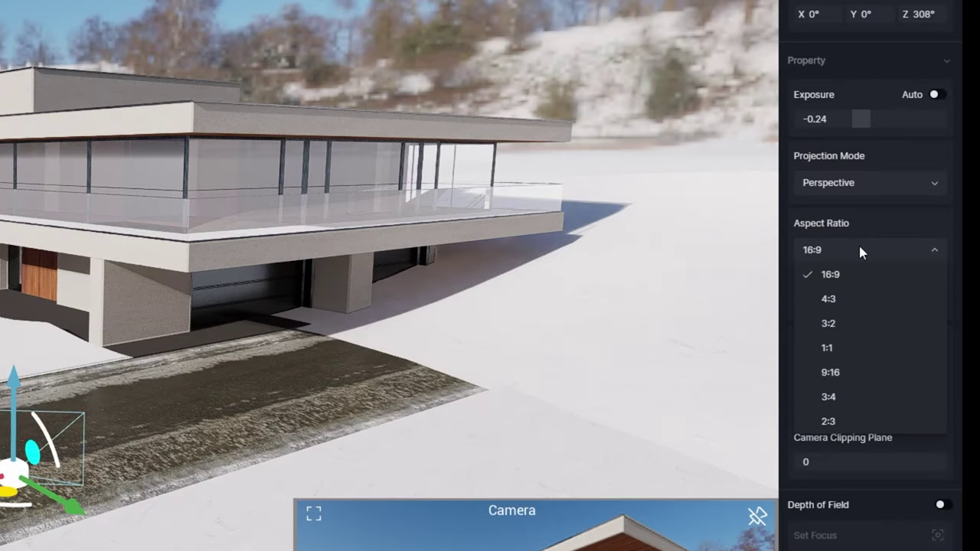
left_click(850, 300)
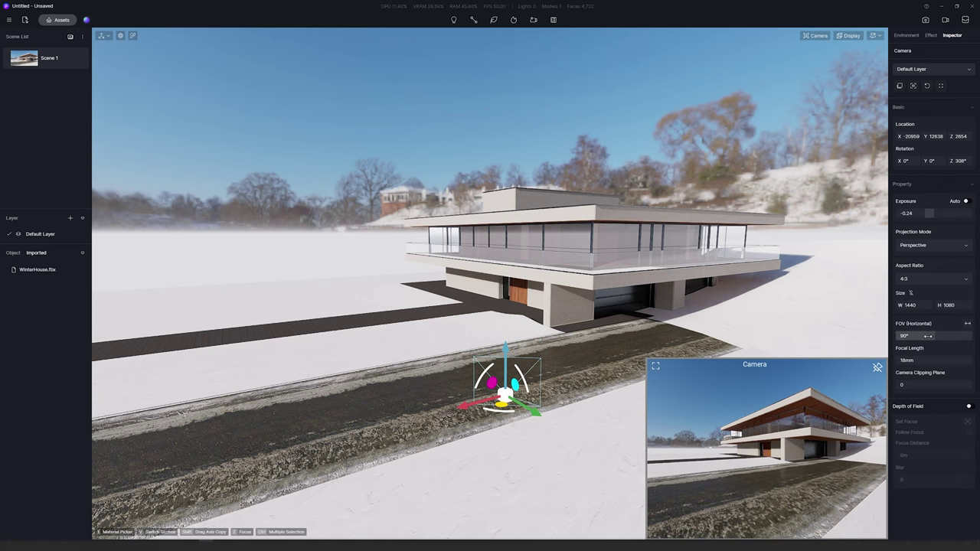
key("Return")
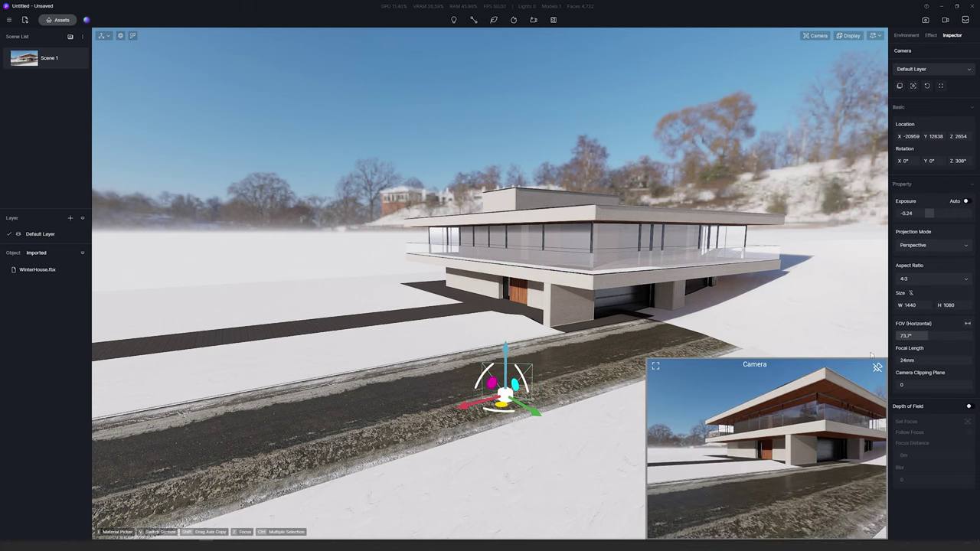
Move and rotate the camera to about X -23389, Y 15584, Z 2421 with a Z rotation of 315°.
left_click_drag(508, 362, 509, 403)
left_click_drag(502, 444, 584, 498)
scroll(583, 482, "down", 2)
right_click_drag(536, 370, 599, 378)
left_click_drag(481, 395, 455, 373)
left_click_drag(464, 380, 441, 394)
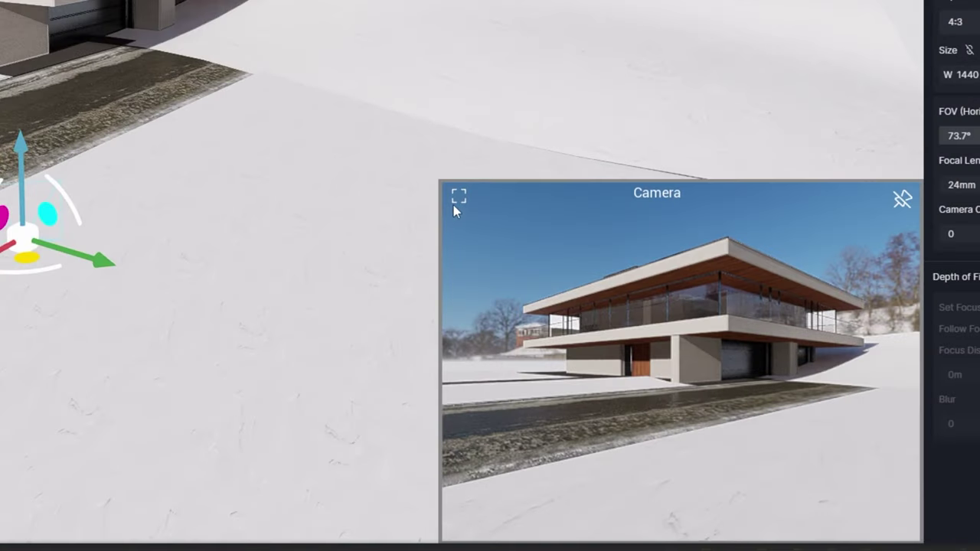
Look through the camera full size and move it back to about X -24470, Y 18219, Z 2857, tilted 12° upward.
left_click(458, 199)
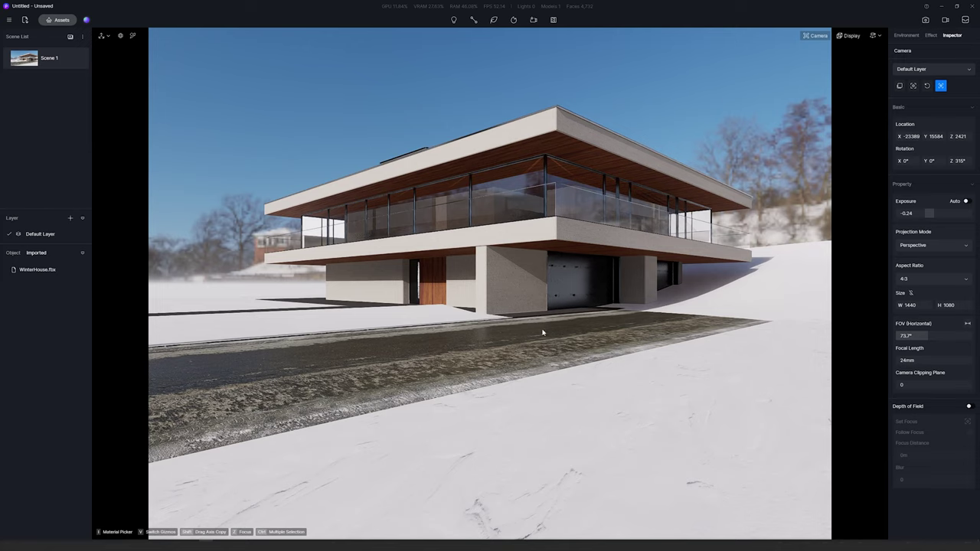
right_click_drag(543, 330, 510, 230)
right_click_drag(521, 296, 521, 239)
key("s")
key("d")
key("s")
key("d")
key("e")
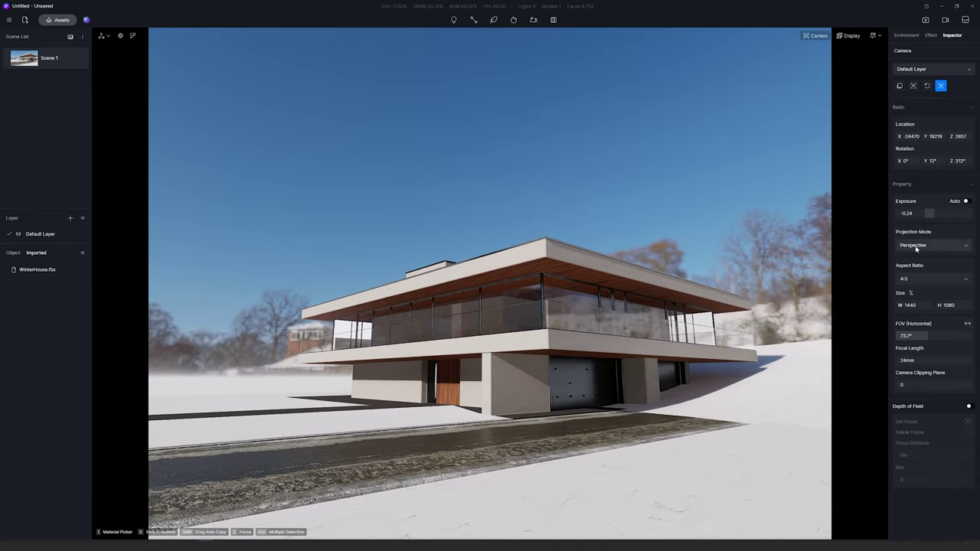
Switch the camera to Two-point Perspective and lower it to about Z 2446 to reframe the house.
left_click(916, 270)
right_click_drag(644, 352, 632, 330)
key("q")
key("q")
key("a")
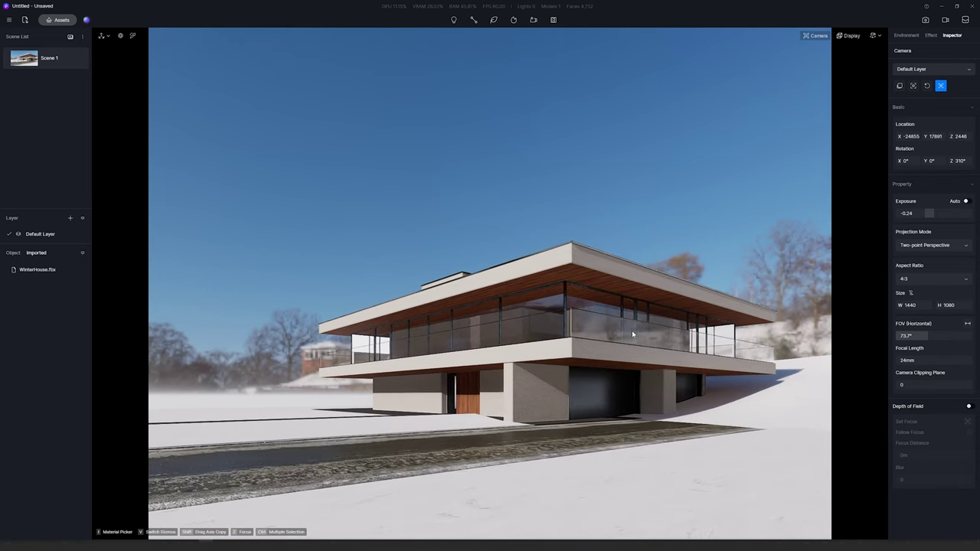
Show the composition grid and shift the camera to about X -26489, Y 17101 so the house corner meets the right-hand third line.
left_click(852, 35)
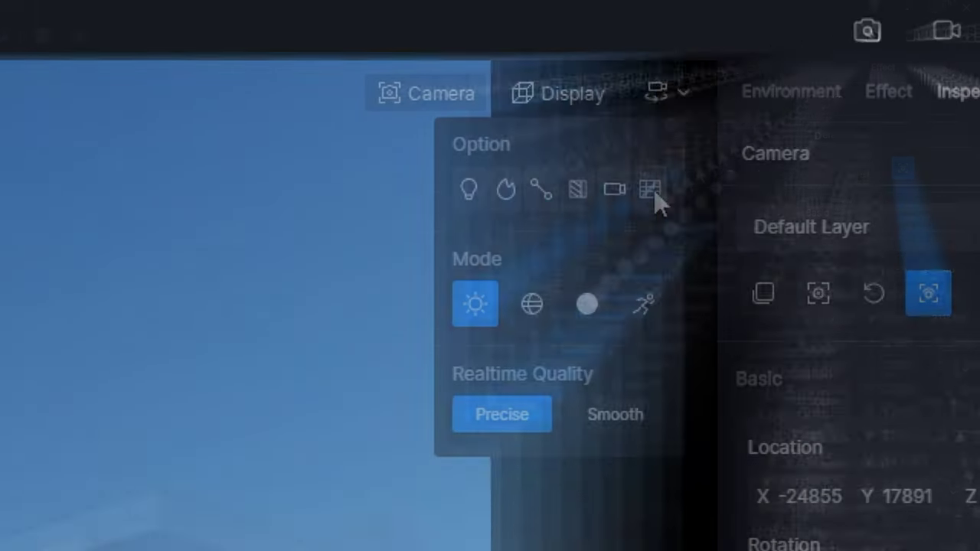
left_click(765, 118)
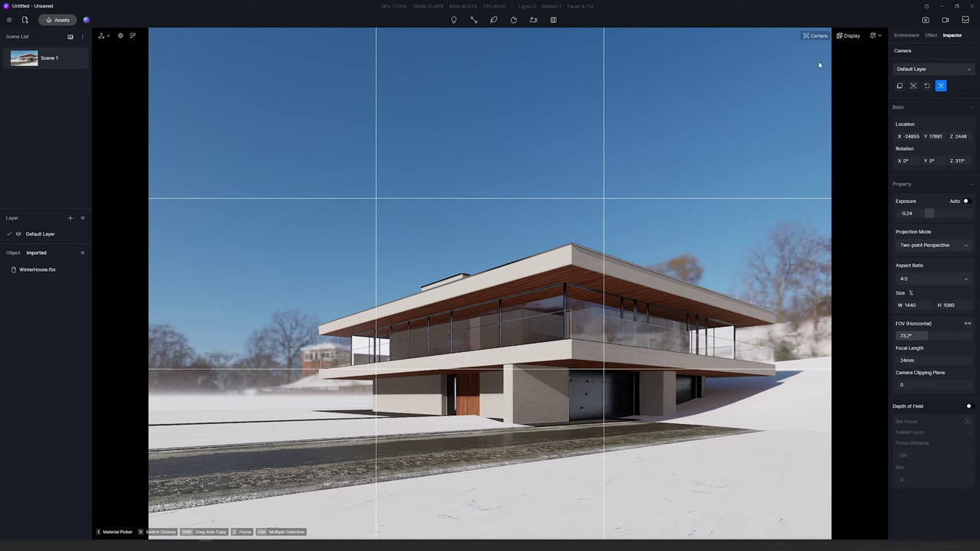
key("a")
right_click_drag(687, 284, 711, 297)
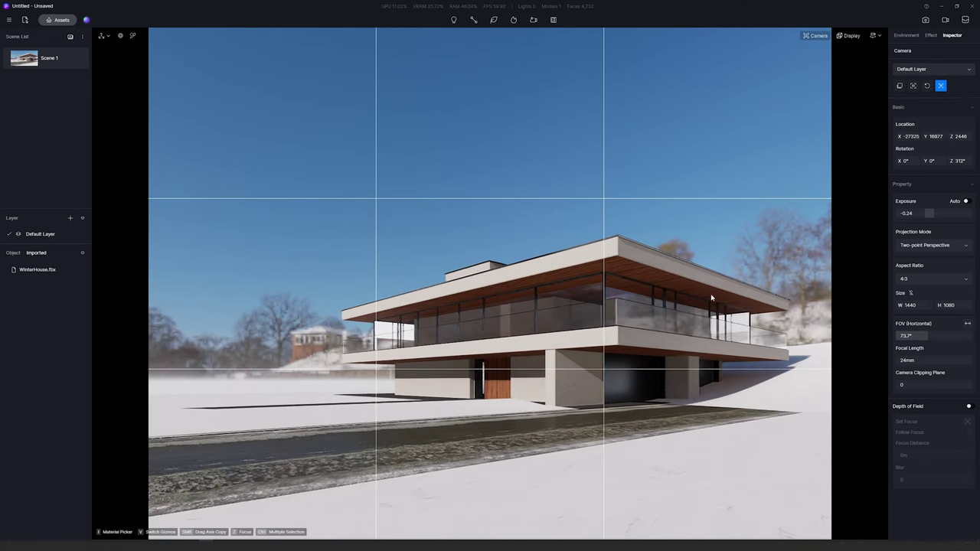
key("d")
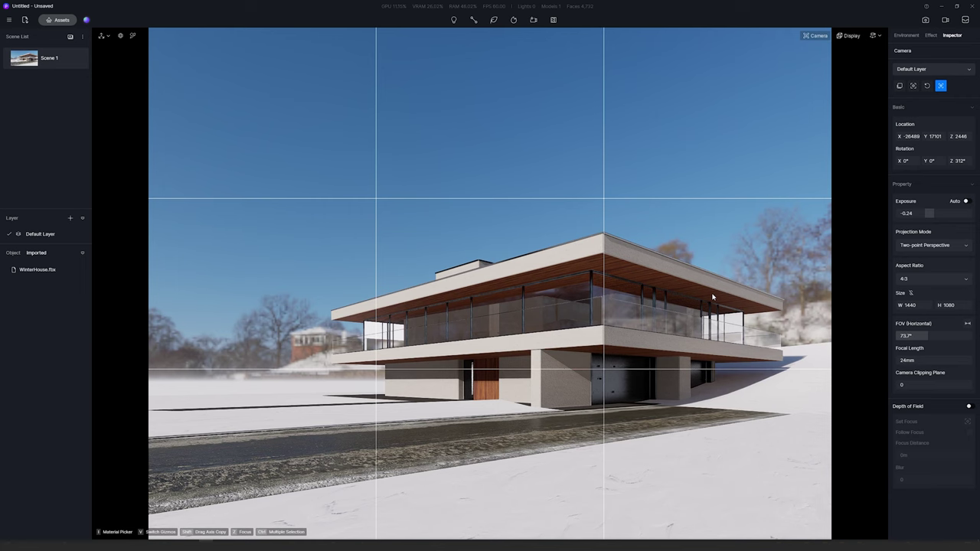
right_click_drag(712, 294, 711, 327)
Set the post-processing exposure to -0.23, contrast to 0.13, highlight to 0, white balance to 6884 and vignette to 0.2.
left_click(931, 35)
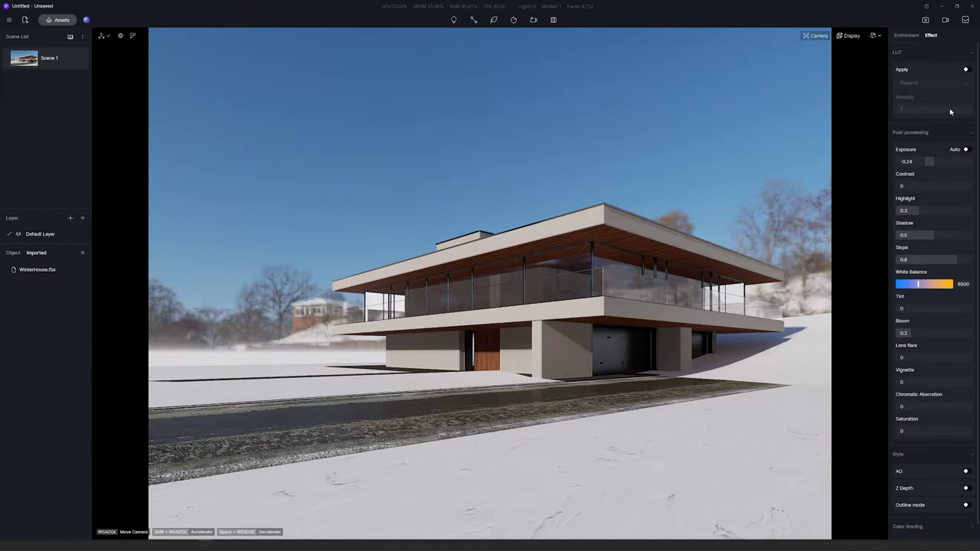
left_click_drag(928, 161, 900, 175)
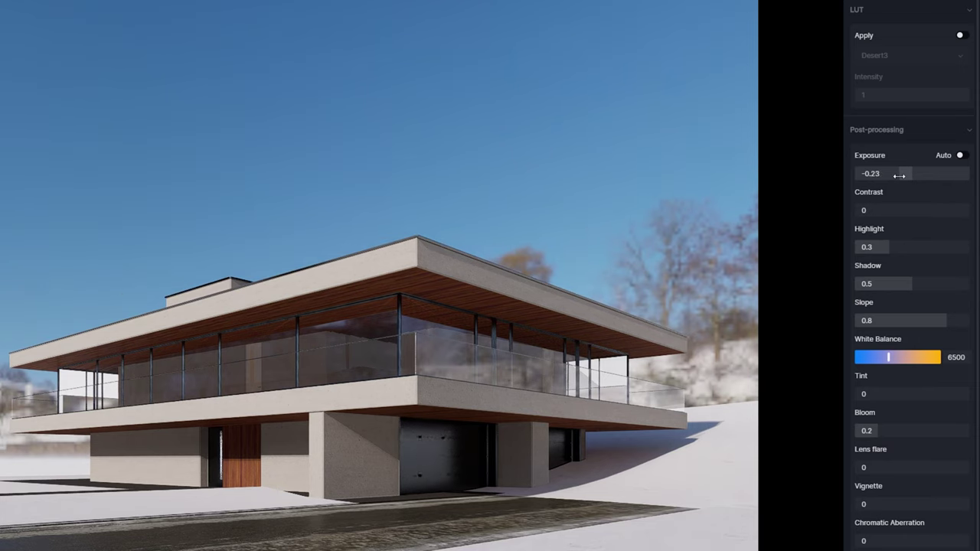
left_click_drag(881, 213, 922, 211)
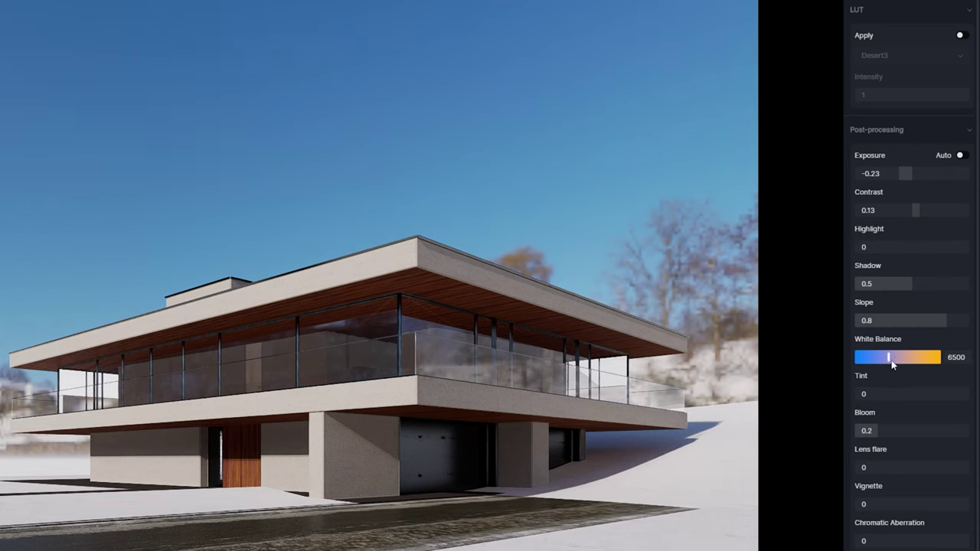
left_click(886, 502)
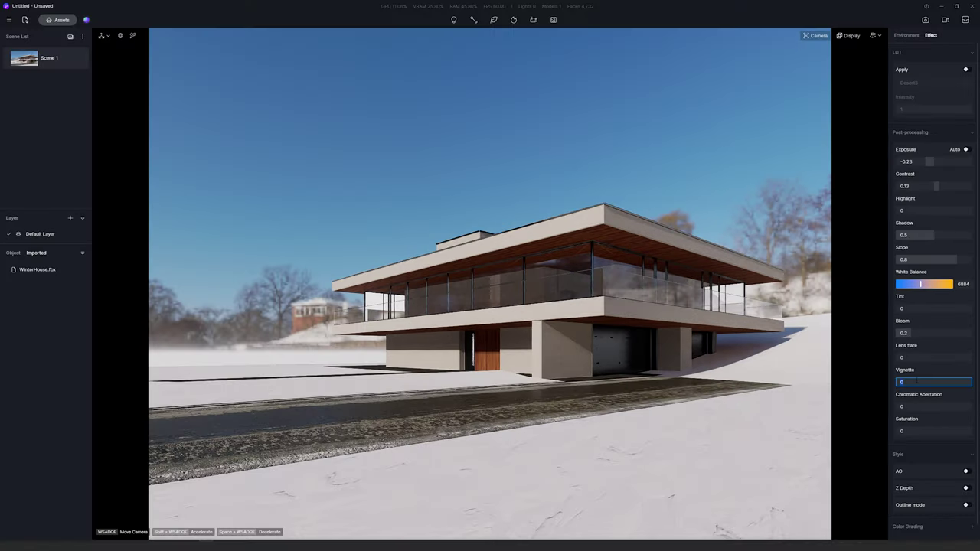
key("Return")
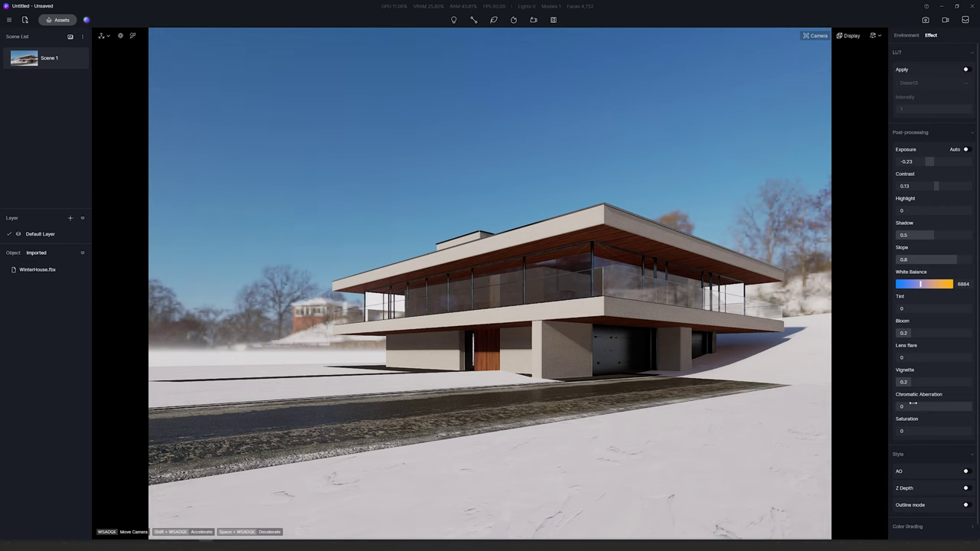
Enable the LUT effect, choose a custom Photographic LUT and set its intensity to 0.25.
left_click(966, 69)
left_click(943, 83)
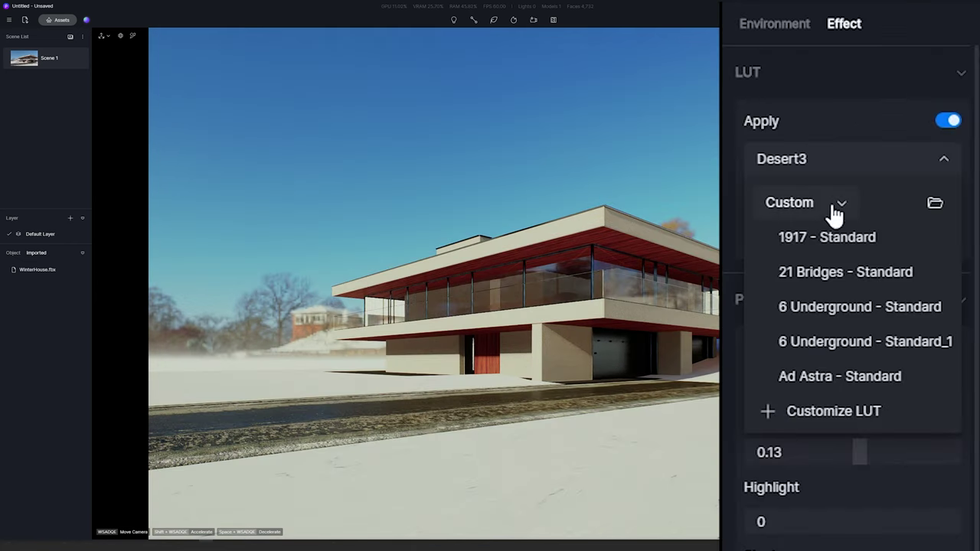
scroll(858, 324, "down", 10)
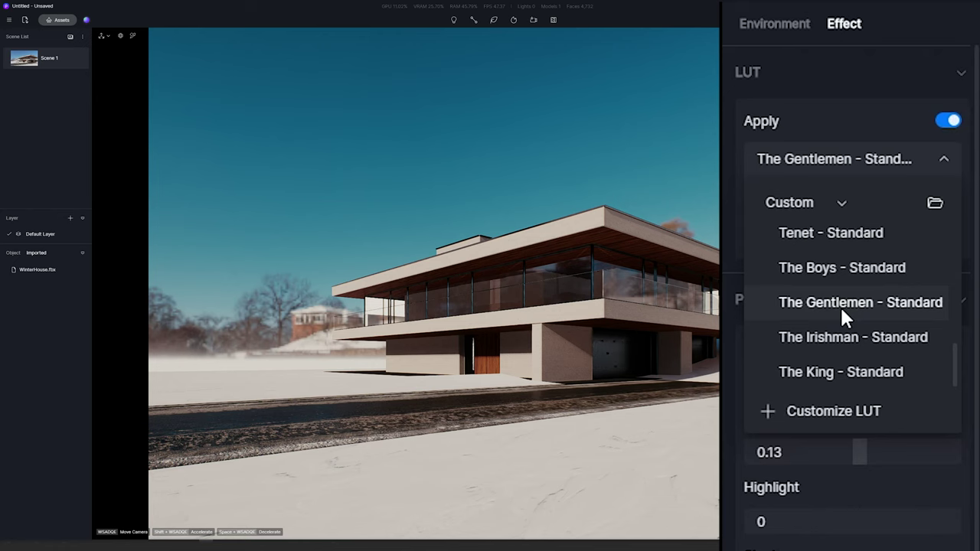
scroll(840, 306, "down", 2)
scroll(850, 305, "down", 6)
scroll(853, 281, "up", 2)
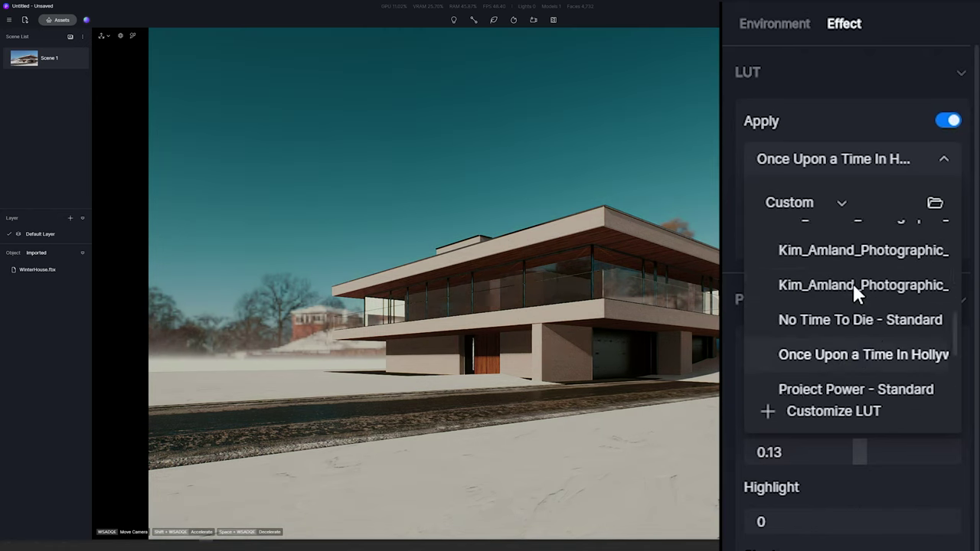
scroll(853, 282, "up", 1)
left_click(846, 315)
left_click(847, 228)
type("0.25")
key("Return")
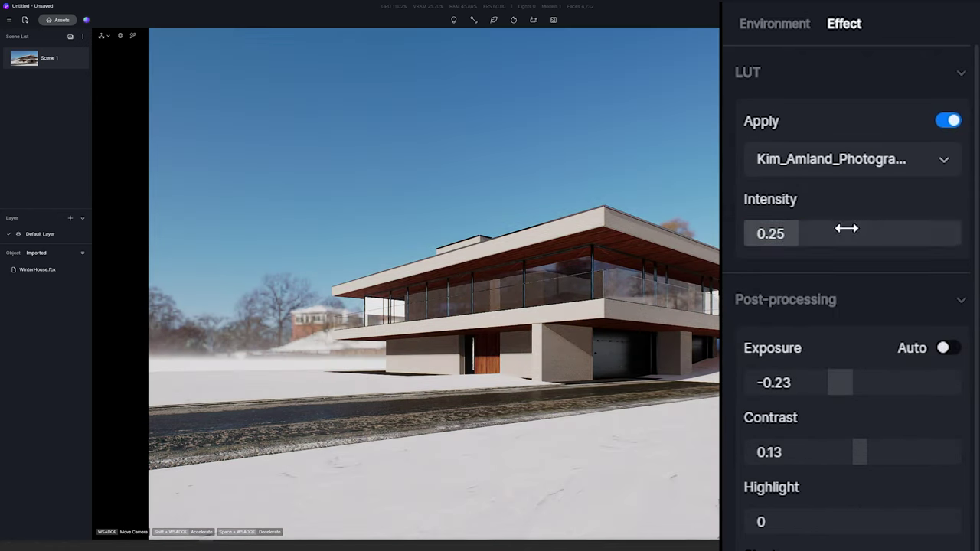
Toggle the LUT off and on to compare the image with and without the color grade.
left_click(953, 118)
left_click(953, 119)
left_click(954, 121)
left_click(954, 121)
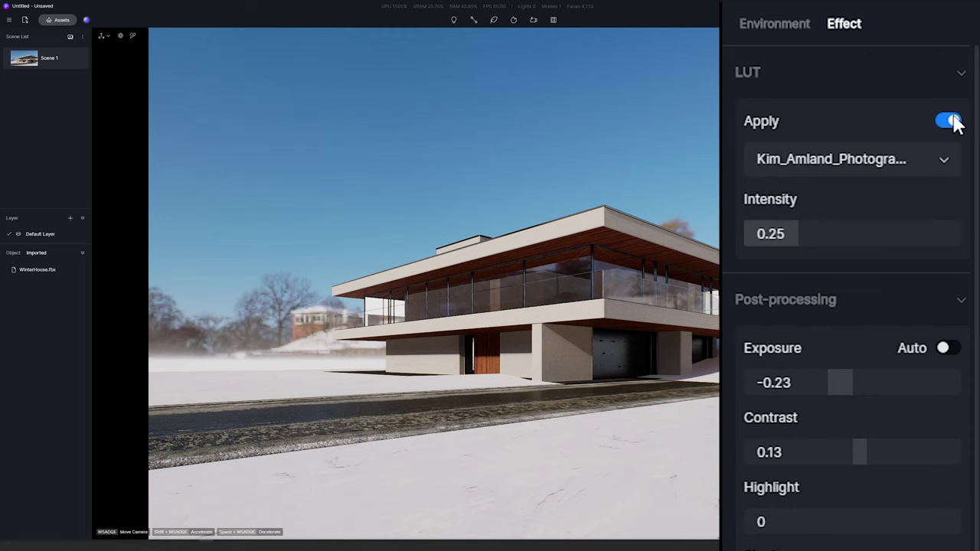
left_click(954, 121)
left_click(953, 121)
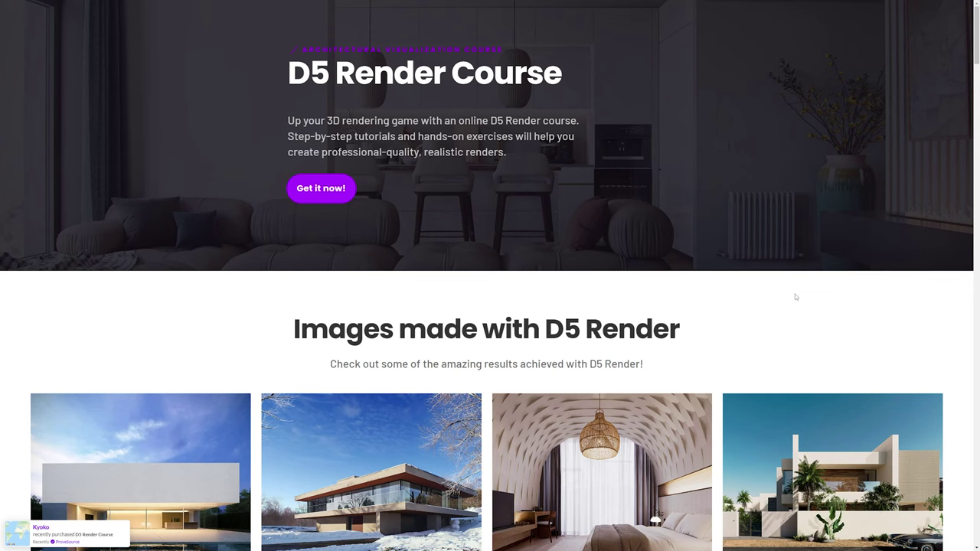
scroll(809, 240, "down", 4)
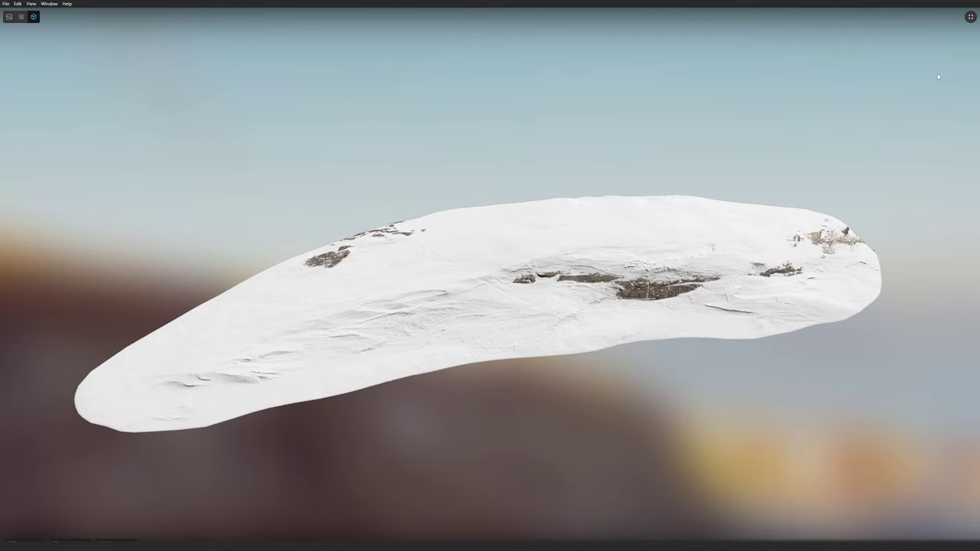
Switch to Quixel Bridge and inspect the Plowed Snow Ground asset from several angles in the full-size 3D preview.
left_click(969, 17)
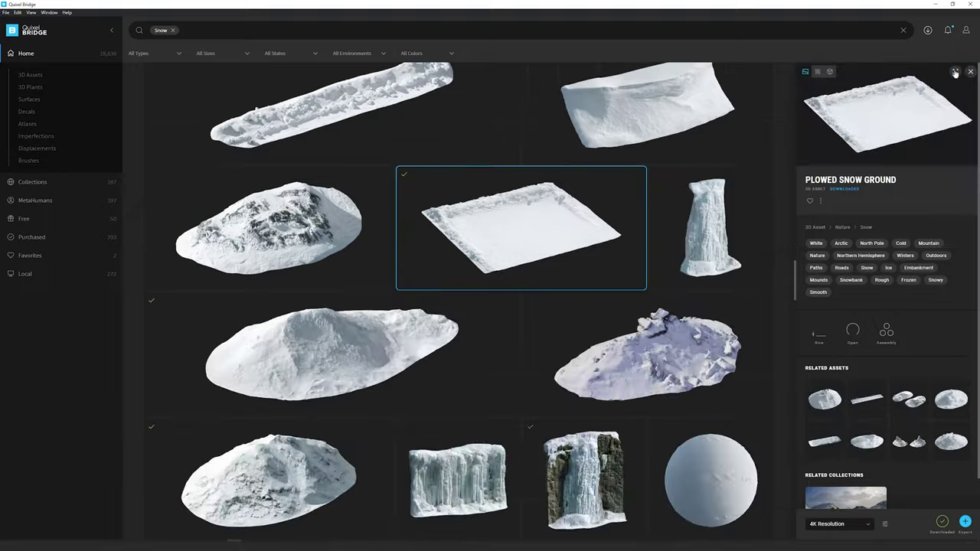
left_click(955, 72)
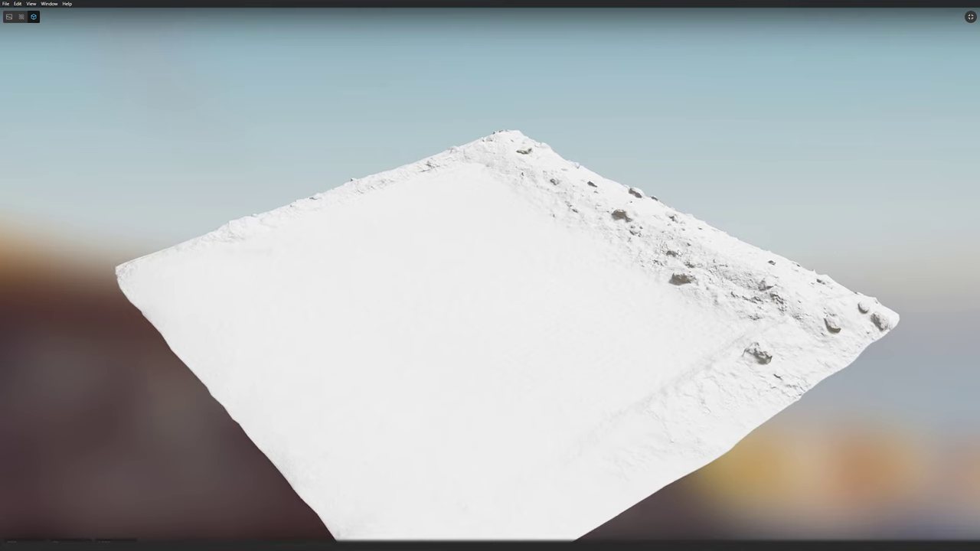
left_click_drag(705, 289, 556, 396)
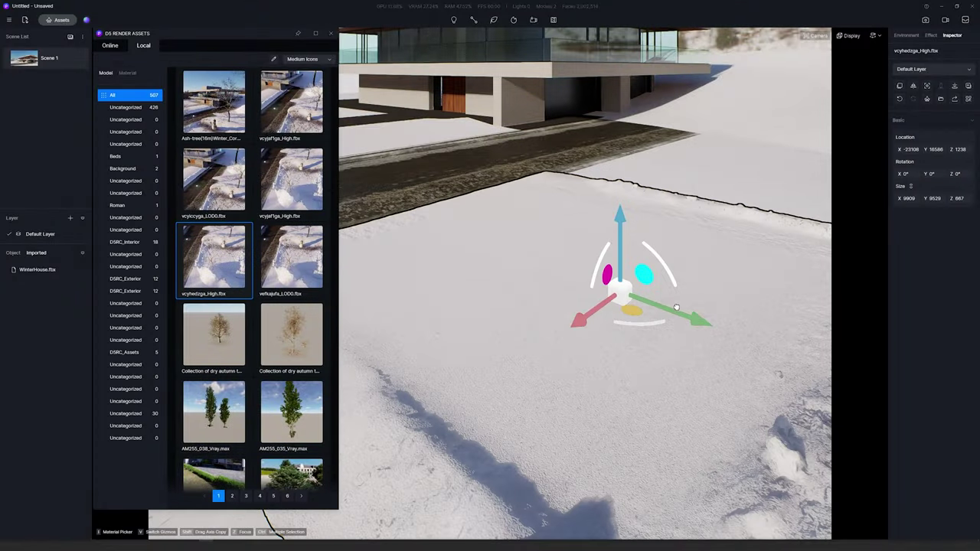
Position the vcyhedzga_High plowed snow at about X -23108, Y 21503 and the vefkajufa_High snow bank beside the road in front of the house.
left_click_drag(620, 243, 621, 251)
right_click_drag(567, 387, 452, 400)
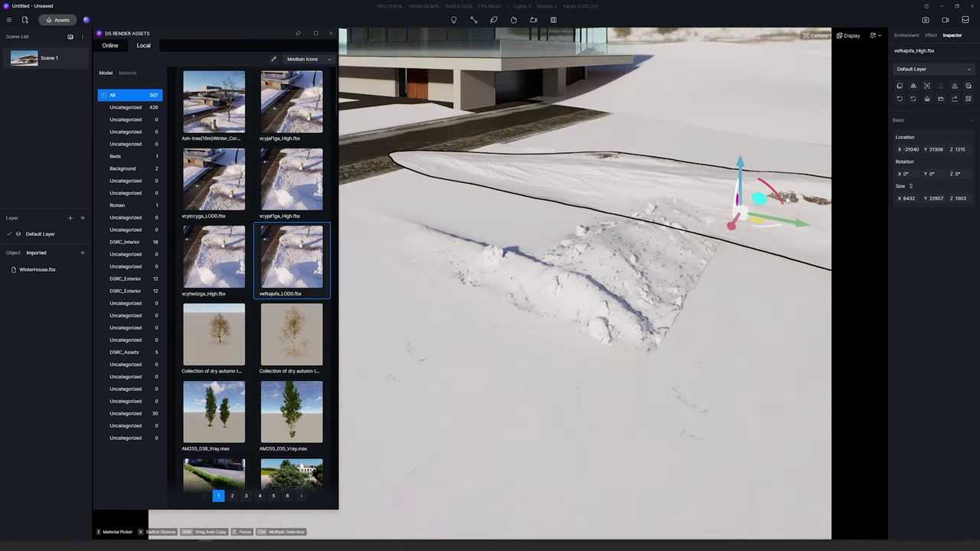
left_click_drag(745, 199, 545, 138)
left_click_drag(613, 324, 726, 349)
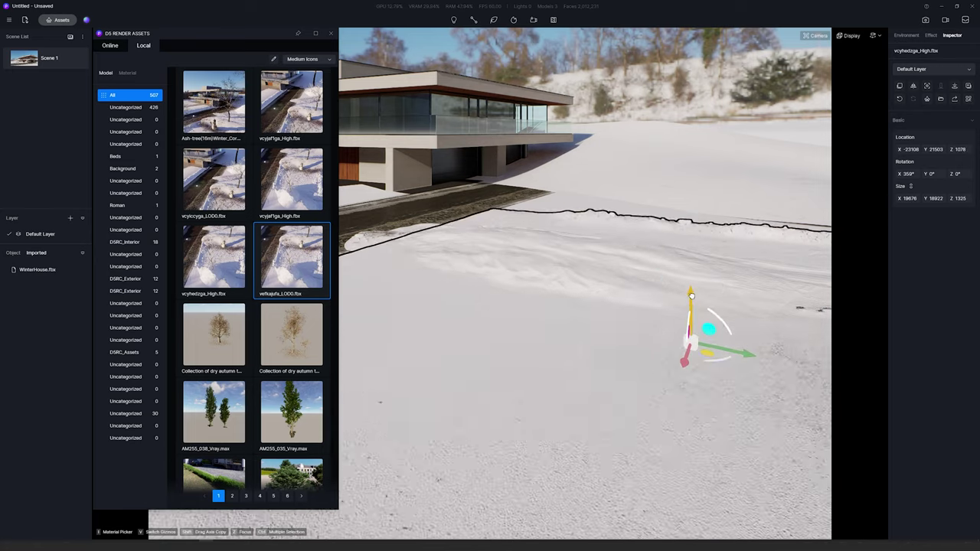
left_click_drag(693, 288, 539, 298)
left_click(538, 298)
right_click_drag(539, 297, 541, 245)
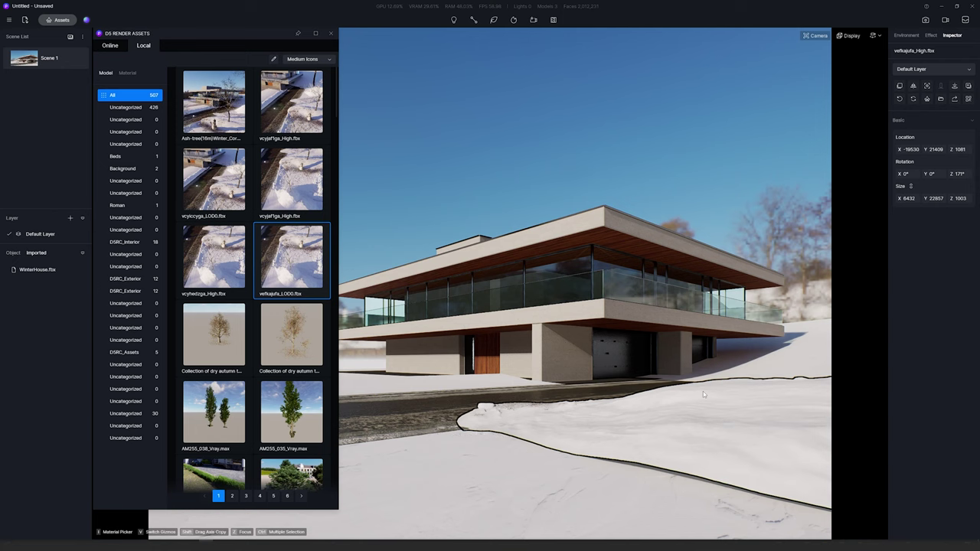
Lower the vefkajufa_High snow bank to about Z 973 and close the asset library.
mouse_move(949, 149)
left_mouse_down()
mouse_move(933, 150)
mouse_move(950, 150)
left_mouse_up()
left_click(624, 156)
left_click(651, 422)
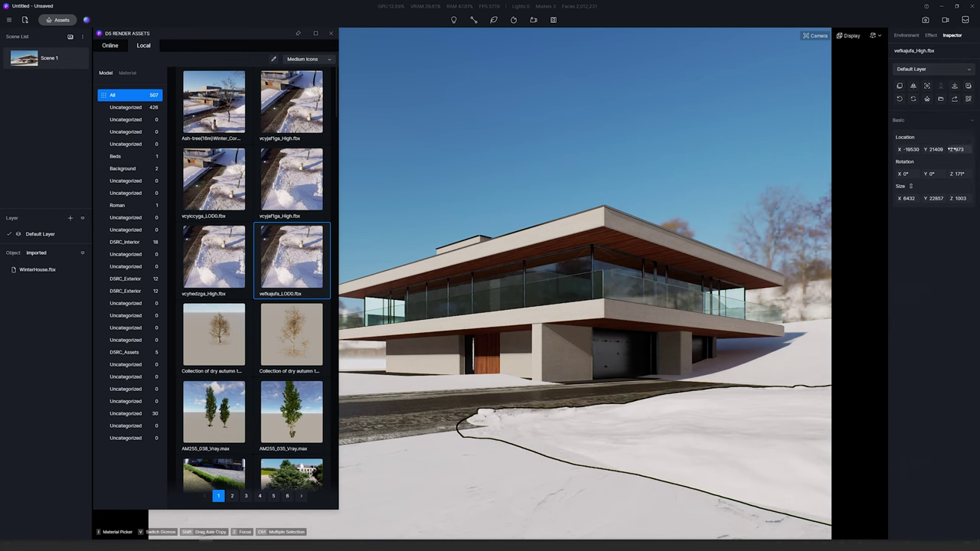
left_click(624, 122)
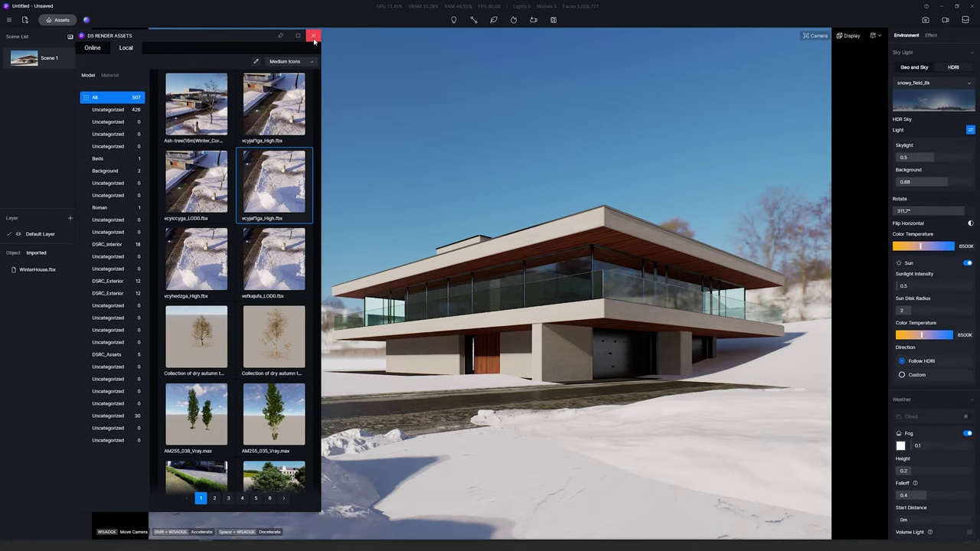
left_click(314, 36)
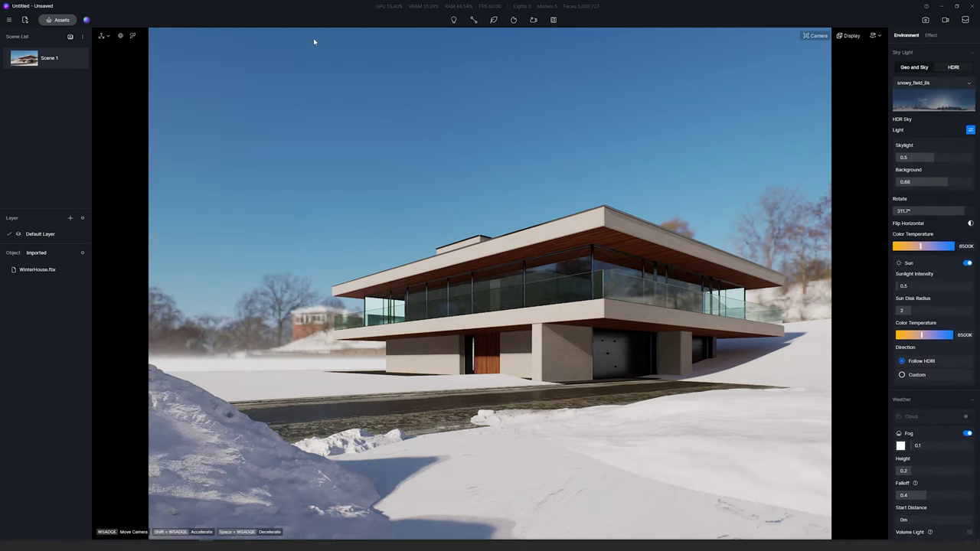
Switch the sky light to Geo and Sky, set the time to 18:07 and the north offset to -57.4°.
left_click(914, 66)
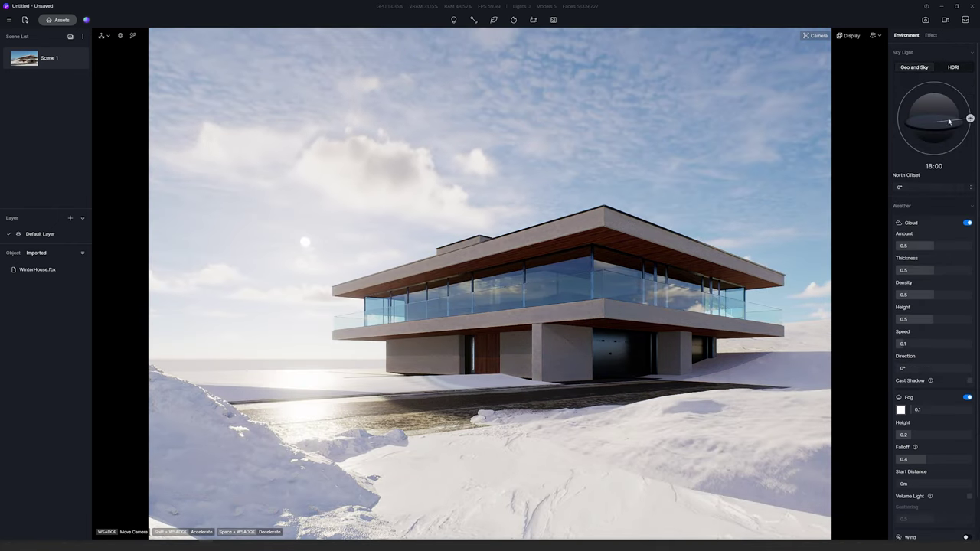
mouse_move(969, 118)
left_mouse_down()
mouse_move(969, 127)
mouse_move(971, 120)
left_mouse_up()
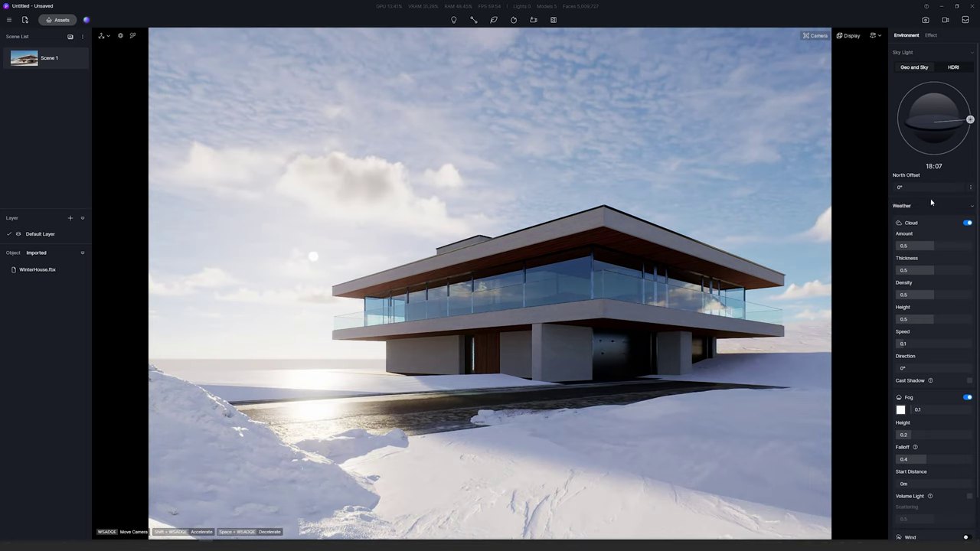
left_click(974, 187)
left_click_drag(919, 187, 918, 187)
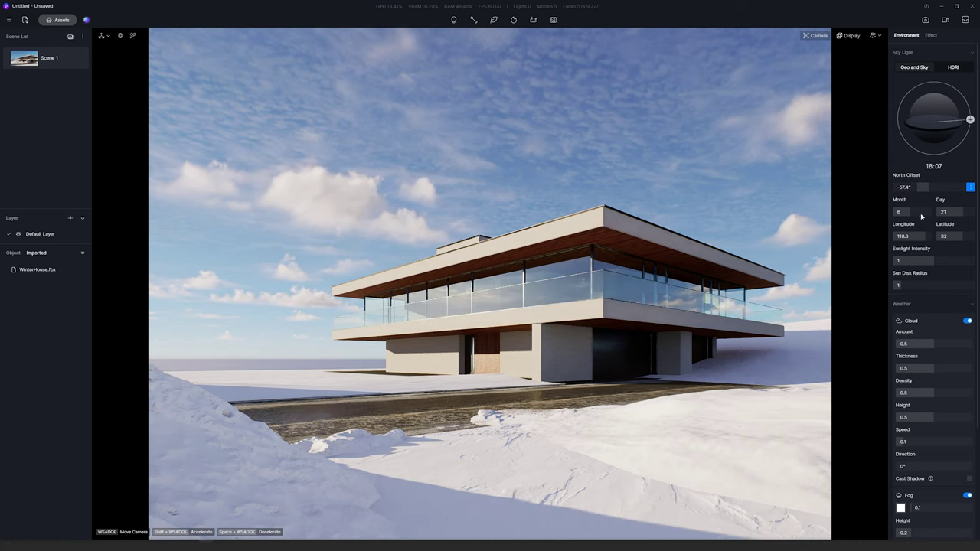
Set the cloud amount to 0.21, thickness 0.47, density 0.35 and height 0.32, and the sunlight intensity to 0.75.
left_click_drag(943, 357, 922, 358)
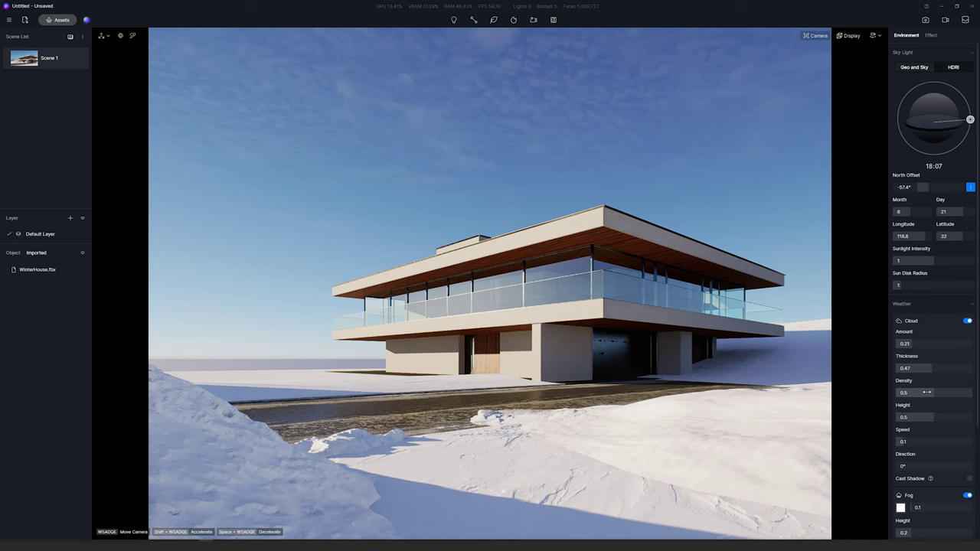
left_click_drag(934, 418, 885, 421)
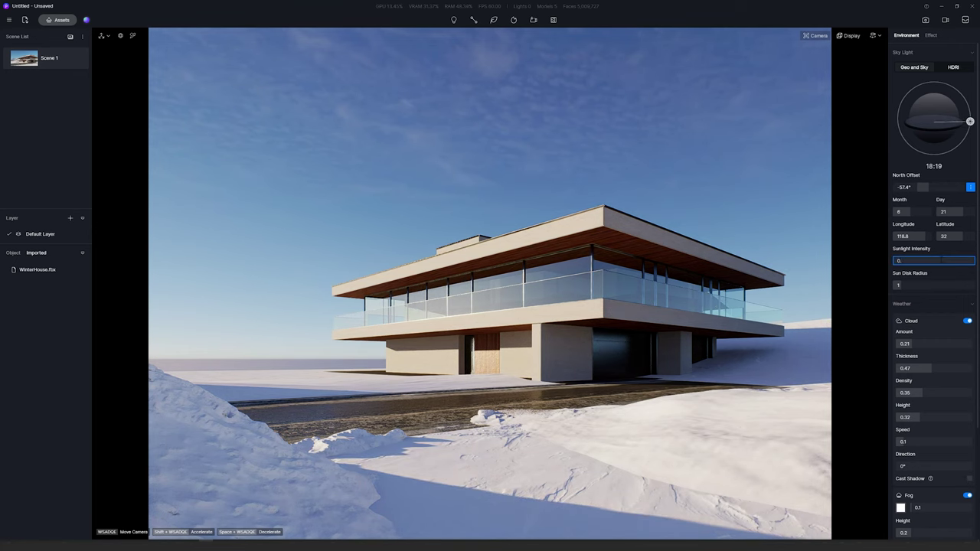
key("Return")
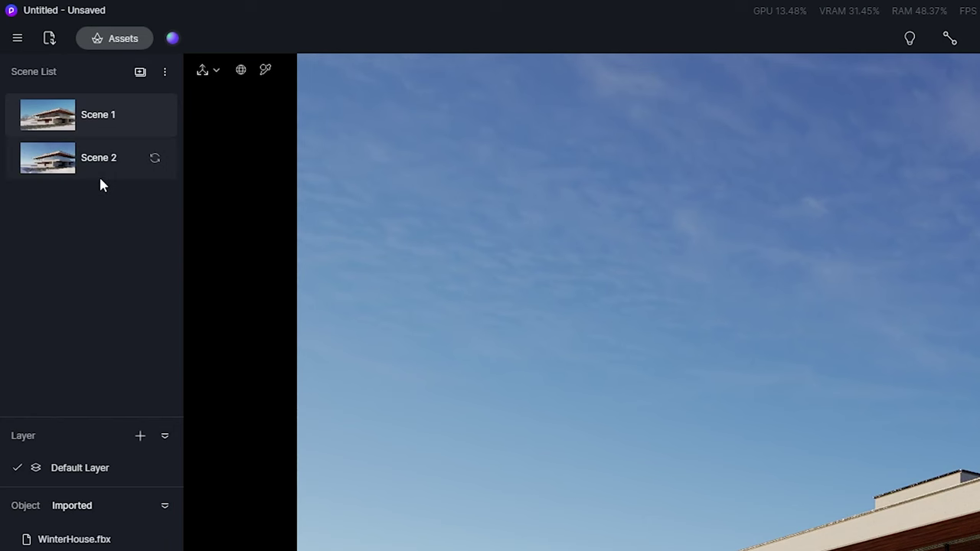
Rename Scene 2 as Geo&Sky.
right_click(109, 159)
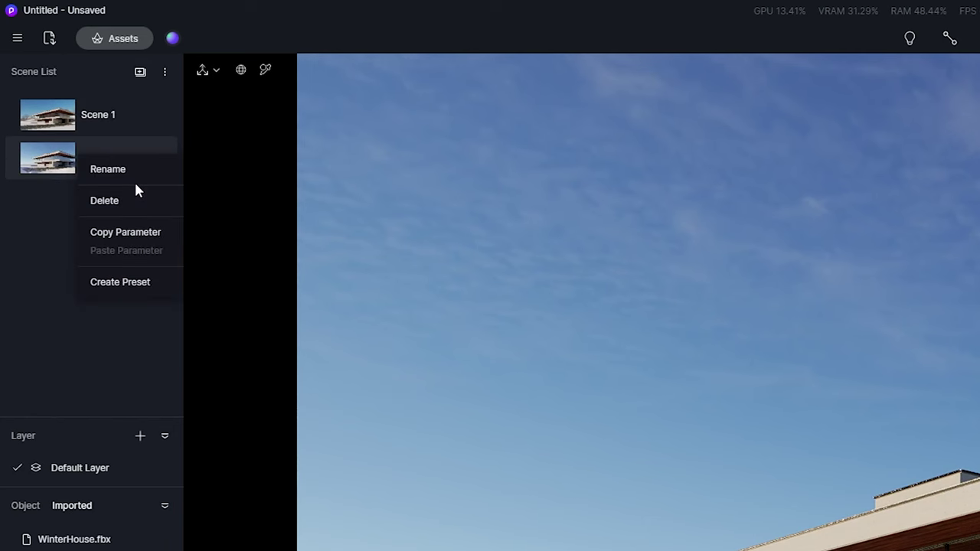
left_click(135, 171)
type("Geo%")
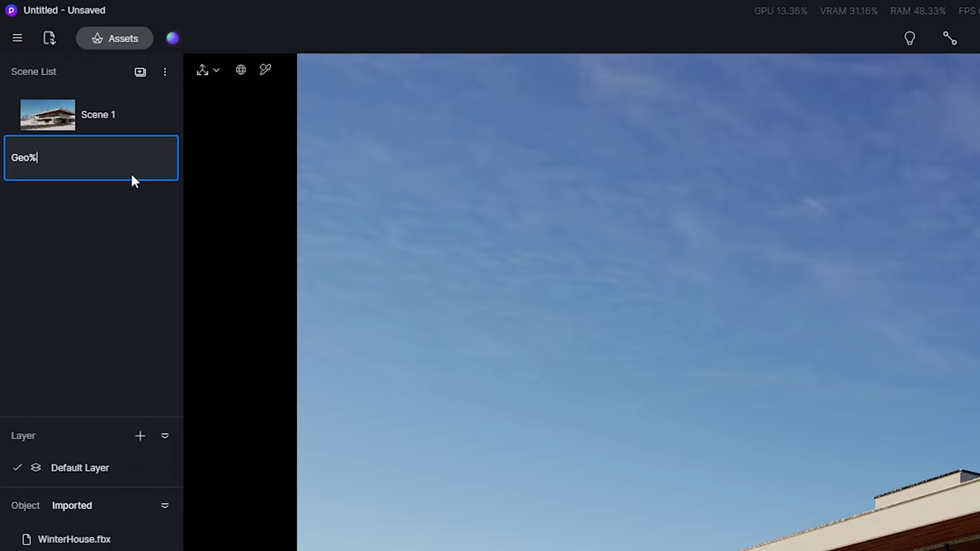
key("BackSpace")
type("&Sky")
key("Return")
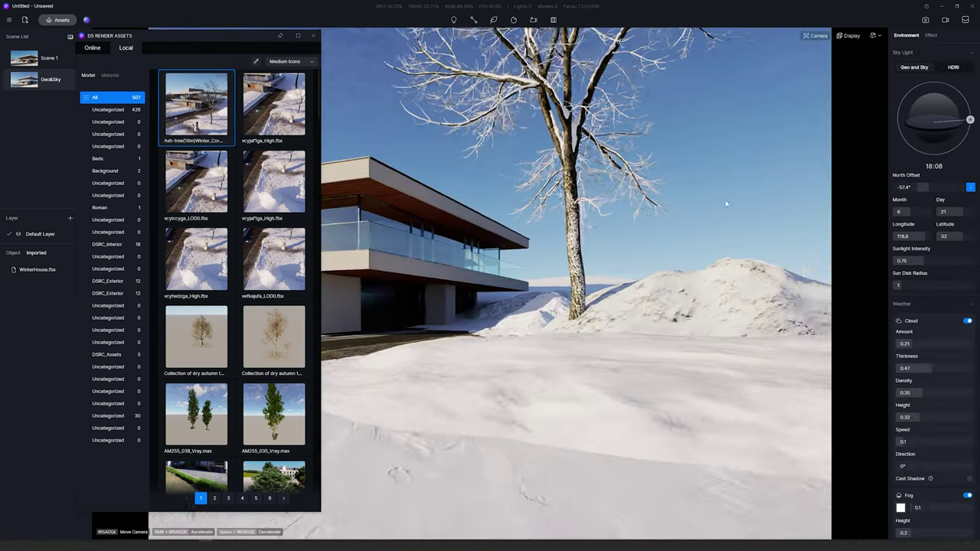
Return to the Geo&Sky view and move the snowy ash tree to about X -16742, Y 14667 at the right edge of the frame.
left_click(53, 83)
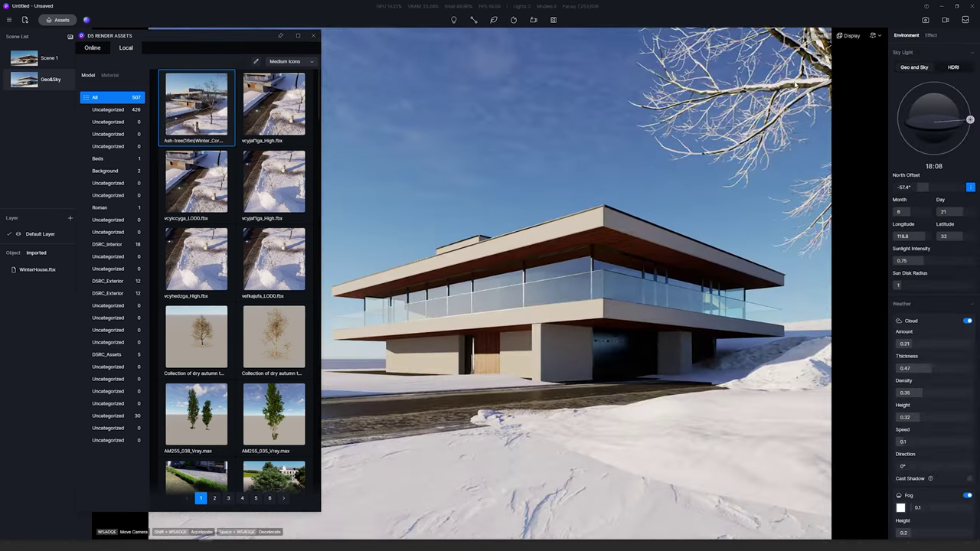
left_click(796, 129)
left_click_drag(900, 149, 540, 252)
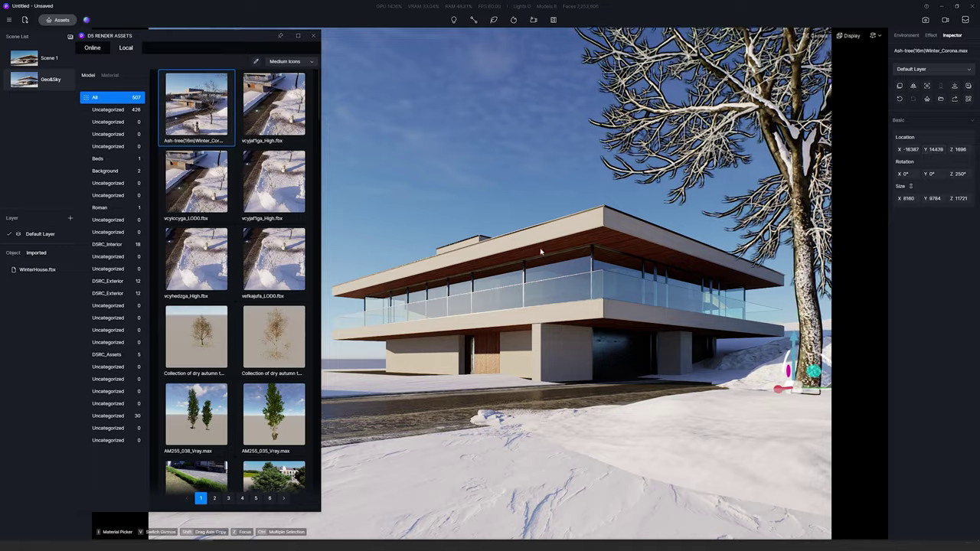
left_click_drag(781, 386, 772, 389)
left_click_drag(926, 150, 978, 155)
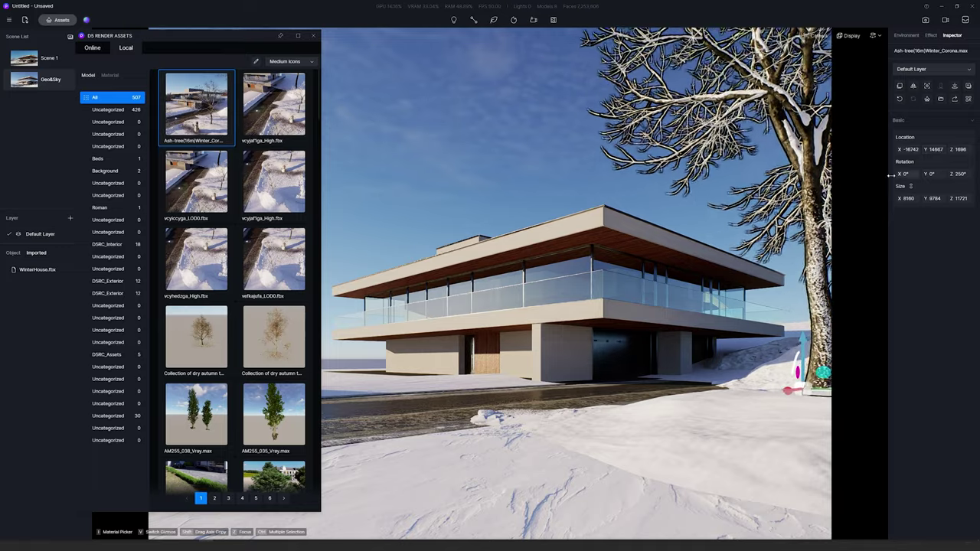
left_click(542, 183)
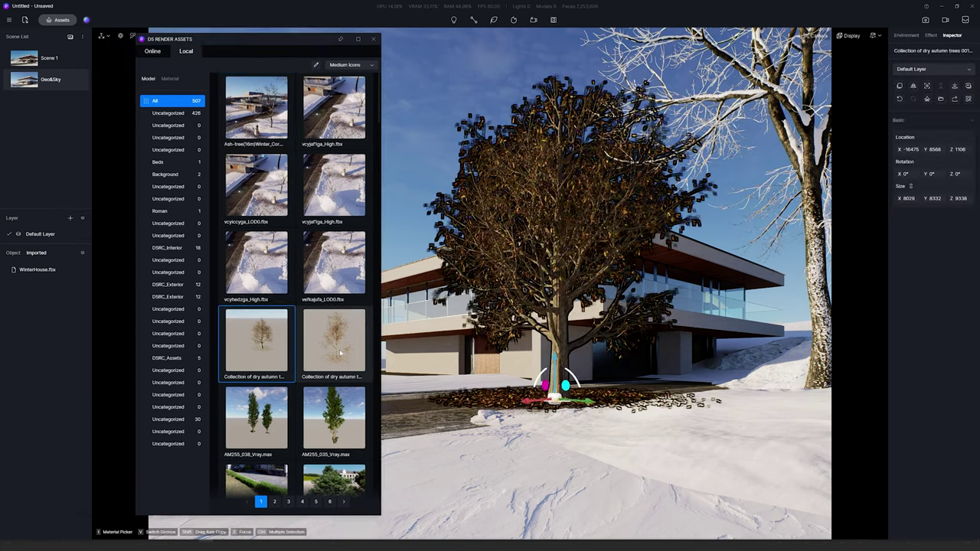
Add the second dry autumn tree model and move both dry autumn trees into the distant background beside the house.
left_click(334, 341)
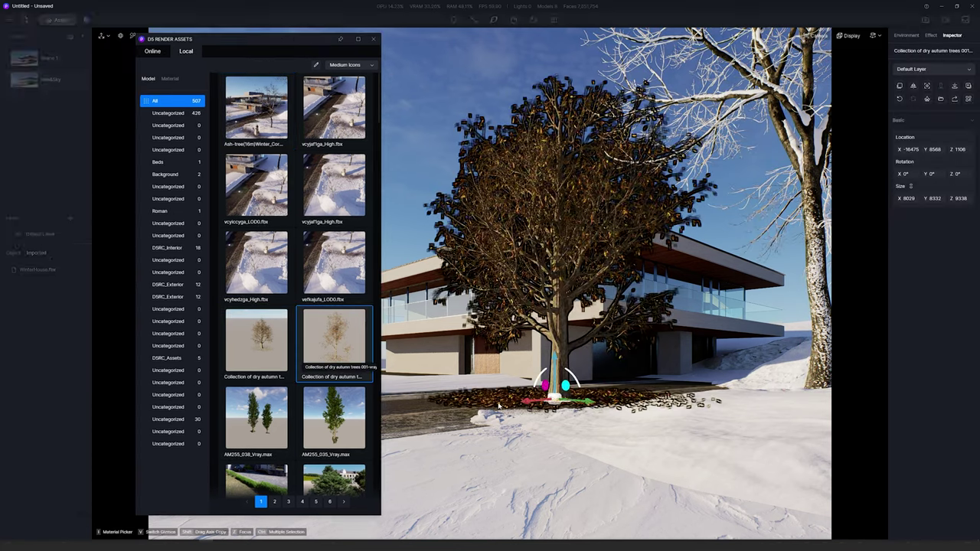
left_click(374, 36)
right_click_drag(474, 368, 463, 390)
left_click_drag(464, 401, 284, 336)
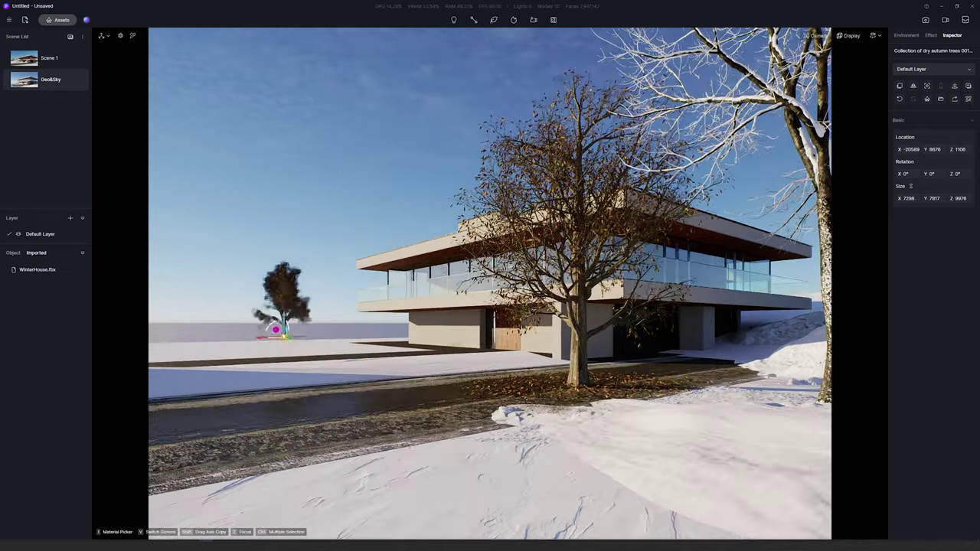
left_click(576, 377)
left_click_drag(575, 385, 280, 347)
Add a third dry autumn tree rotated 90° about Z and group it with the other two in the background.
left_click(314, 245)
left_click(289, 291)
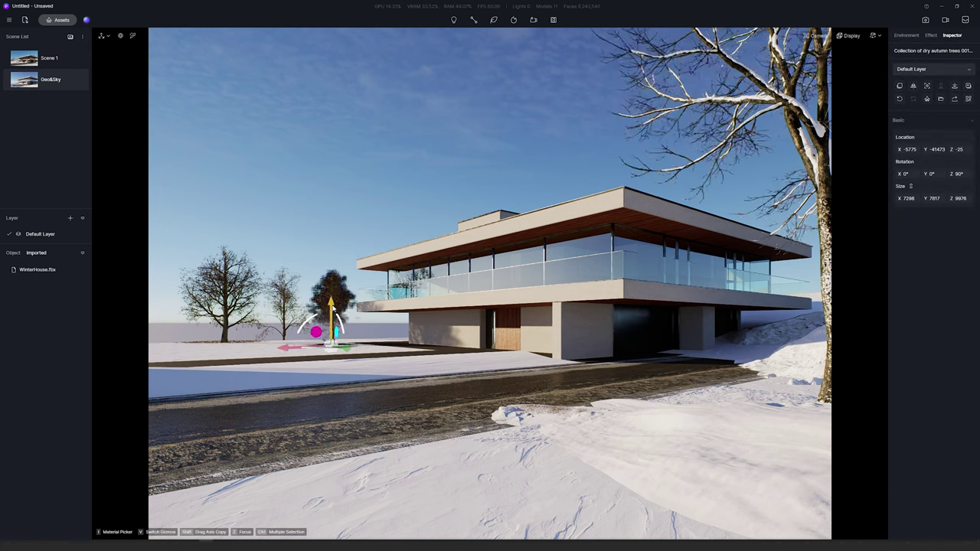
left_click(288, 293)
left_click_drag(331, 312, 265, 334)
left_click(331, 321)
left_click(317, 268)
left_click(285, 305)
left_click(326, 263)
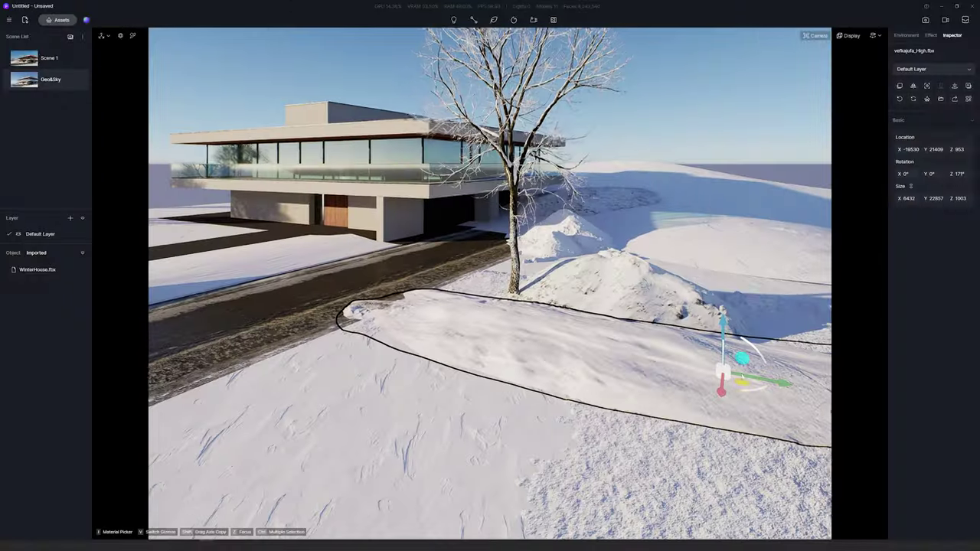
Copy the vefkajufa_High snow mound behind the background trees at X -15206, Y -34186, Z 512, rotated 269° and enlarged to about 10549 × 37488 × 1644.
left_click_drag(693, 372, 237, 268)
right_click_drag(237, 268, 100, 272)
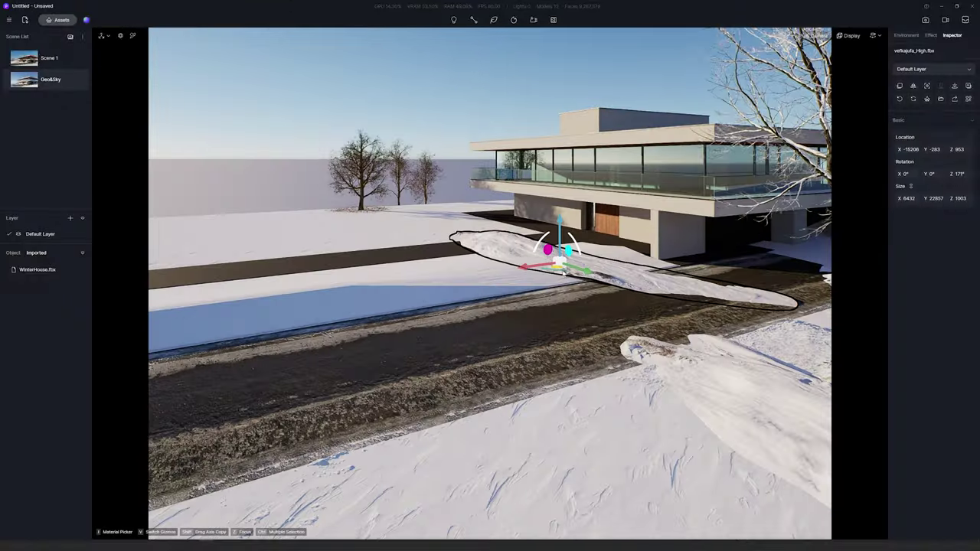
left_click_drag(558, 265, 387, 197)
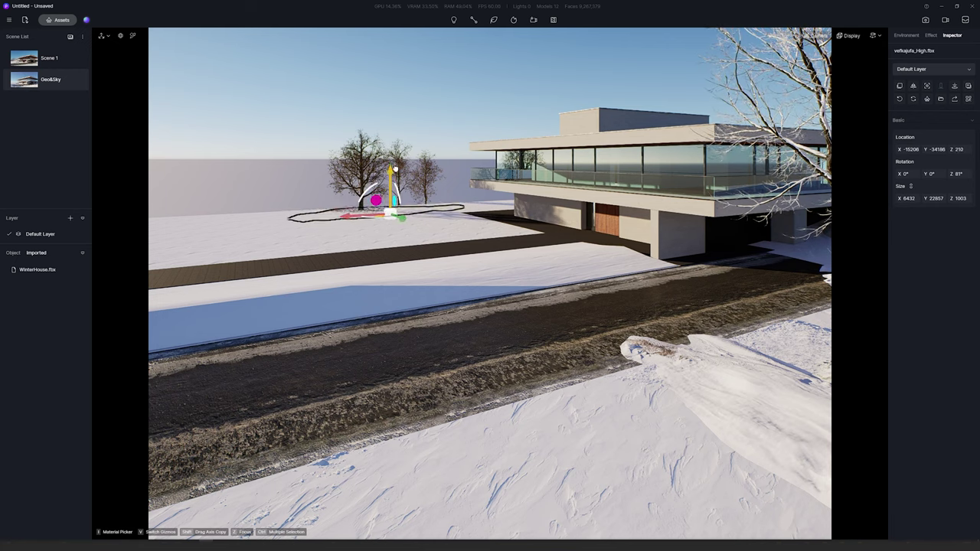
left_click_drag(369, 210, 344, 213)
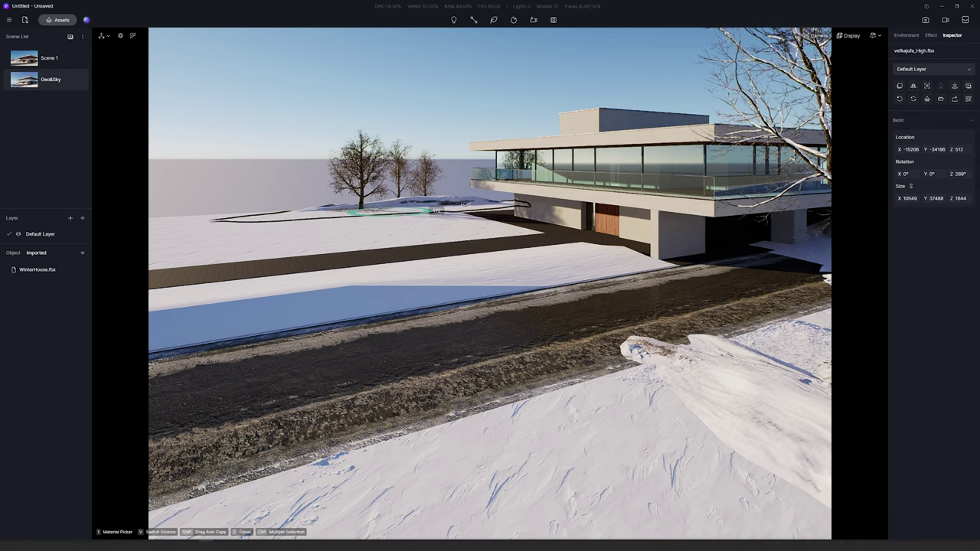
left_click(457, 160)
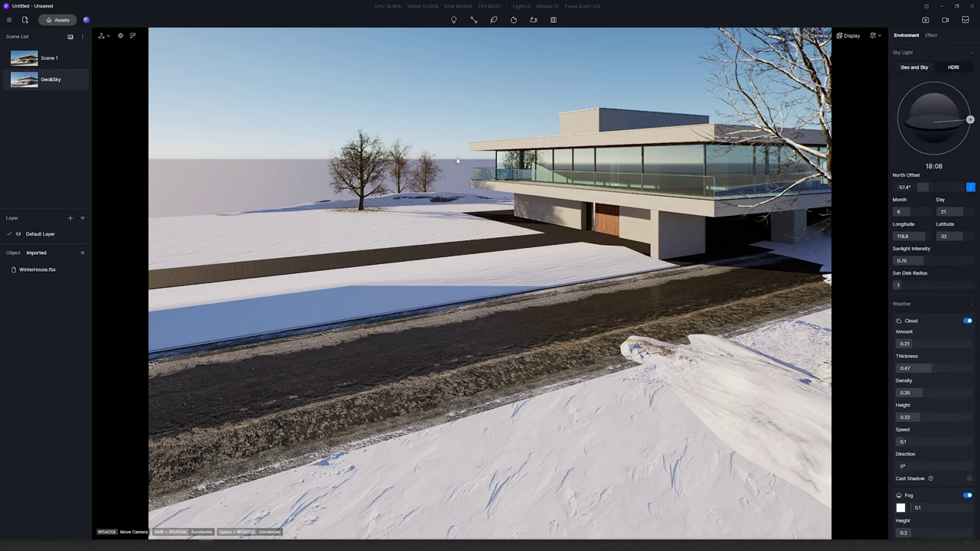
Return to the Geo&Sky view and move the copied snowy ash tree next to the dry trees in the distant background.
left_click(64, 73)
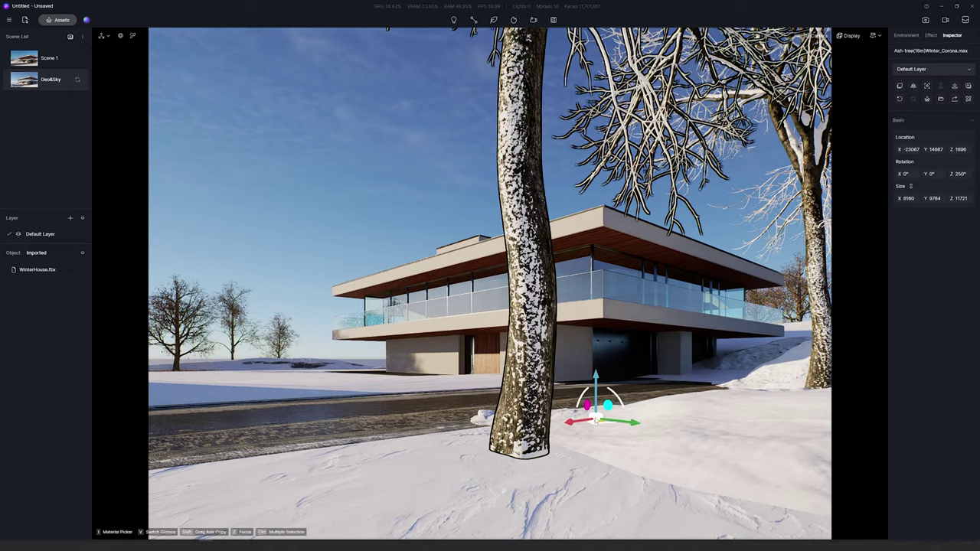
left_click_drag(596, 418, 174, 375)
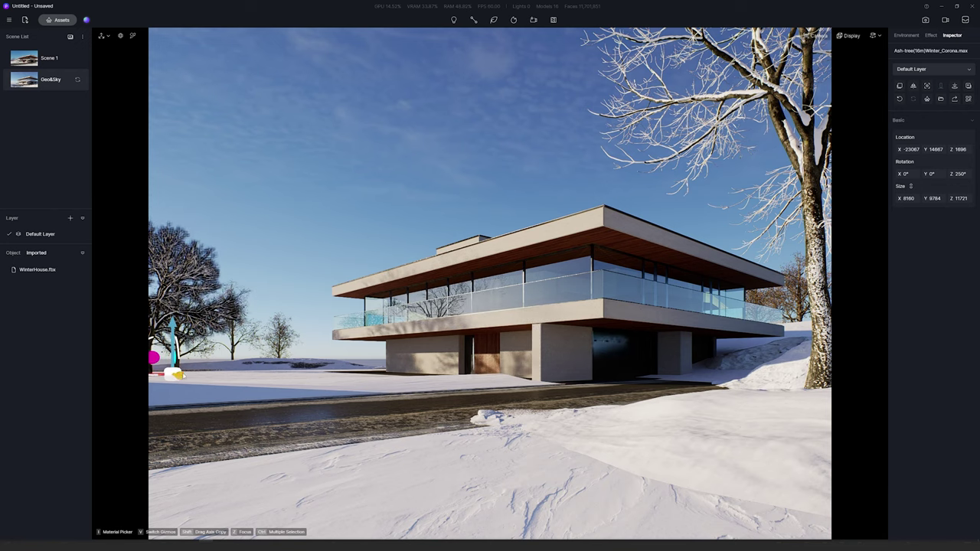
left_click(270, 196)
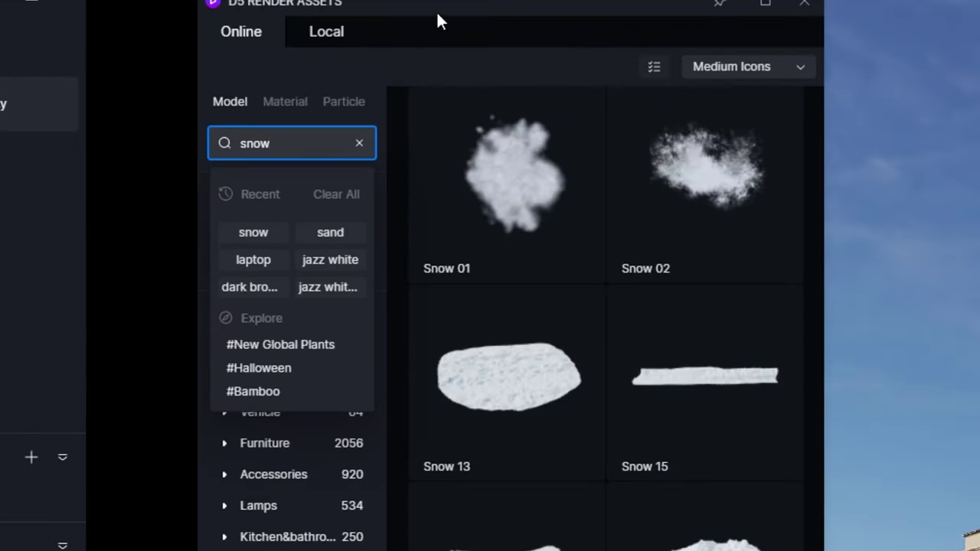
Place the Snow 15 model at the road edge before the house and Snow 13 on the foreground snow.
left_click_drag(437, 22, 334, 3)
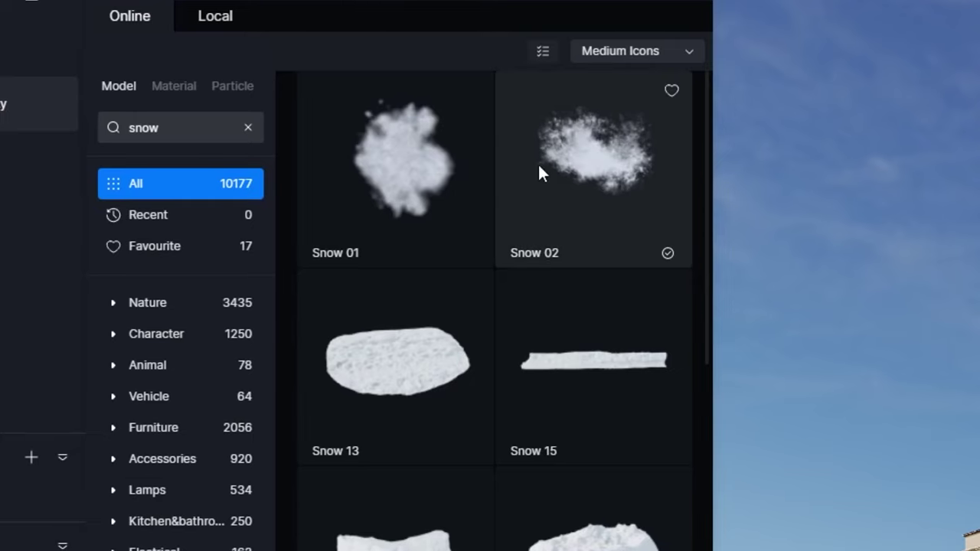
left_click(628, 388)
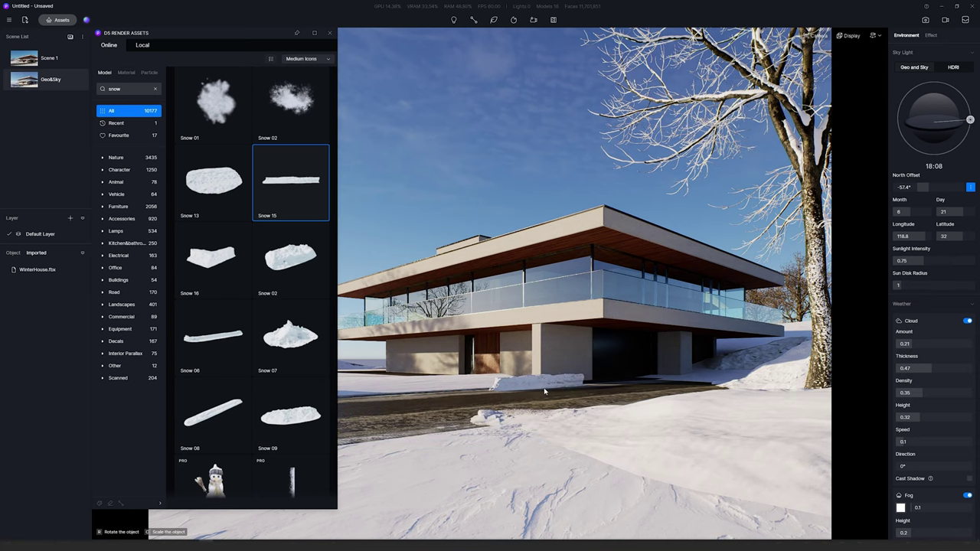
left_click(544, 391)
left_click(206, 187)
left_click(449, 450)
left_click_drag(449, 450, 481, 459)
Add the Snow 02, Snow 08 and Snow 06 models as snow banks along the road.
left_click(284, 257)
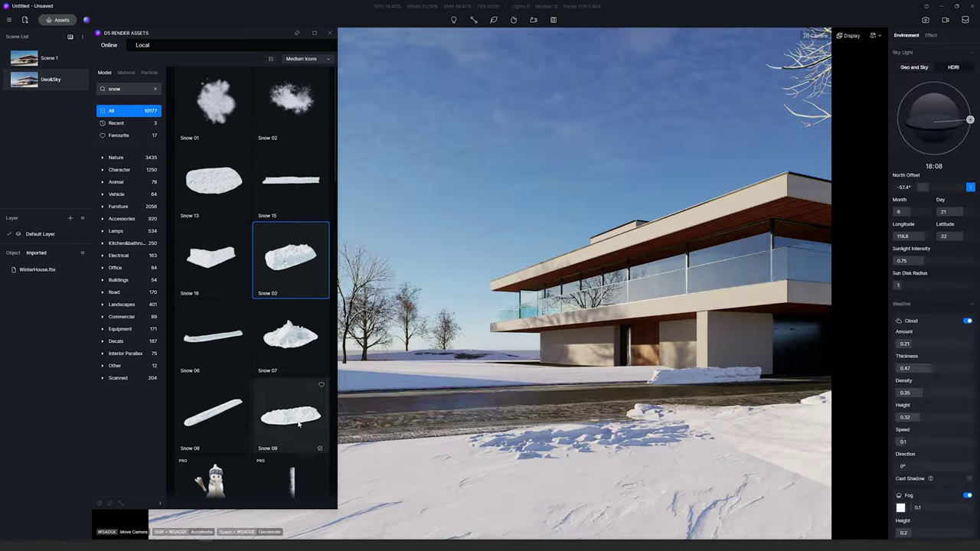
left_click(213, 414)
left_click(703, 378)
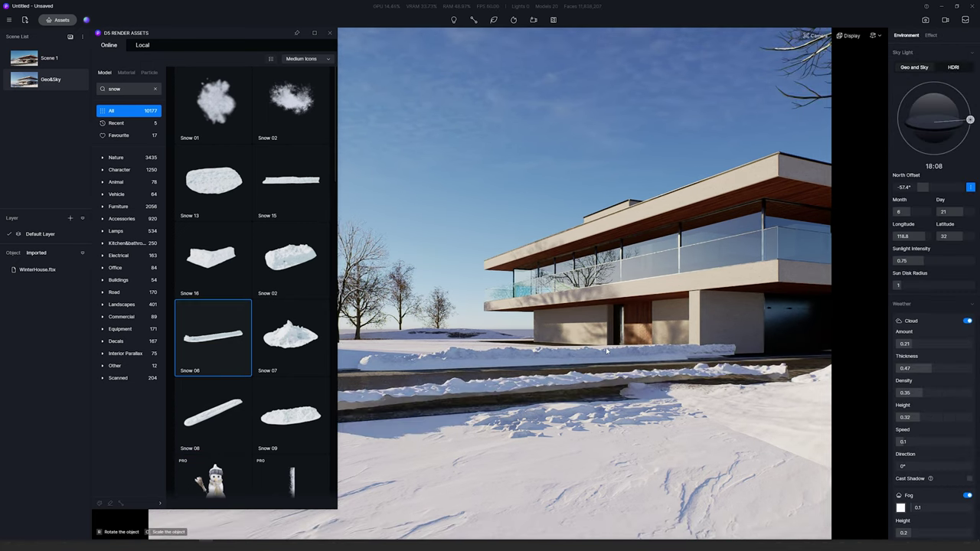
left_click(594, 403)
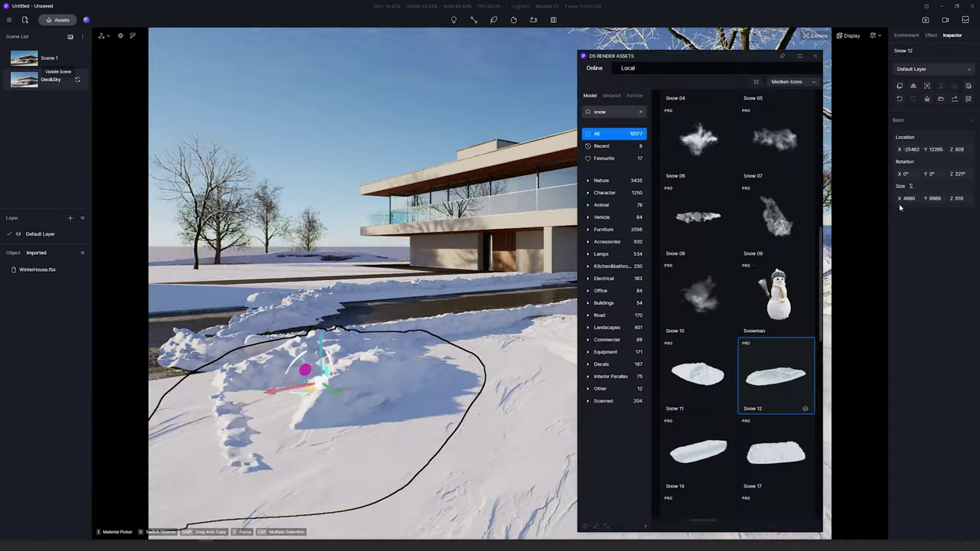
Resize the foreground Snow 12 mound to about 5531 in X and 494 in Z and sink it into the surrounding snow.
left_click_drag(321, 342, 354, 352)
left_click_drag(278, 372, 264, 372)
left_click_drag(338, 361, 343, 359)
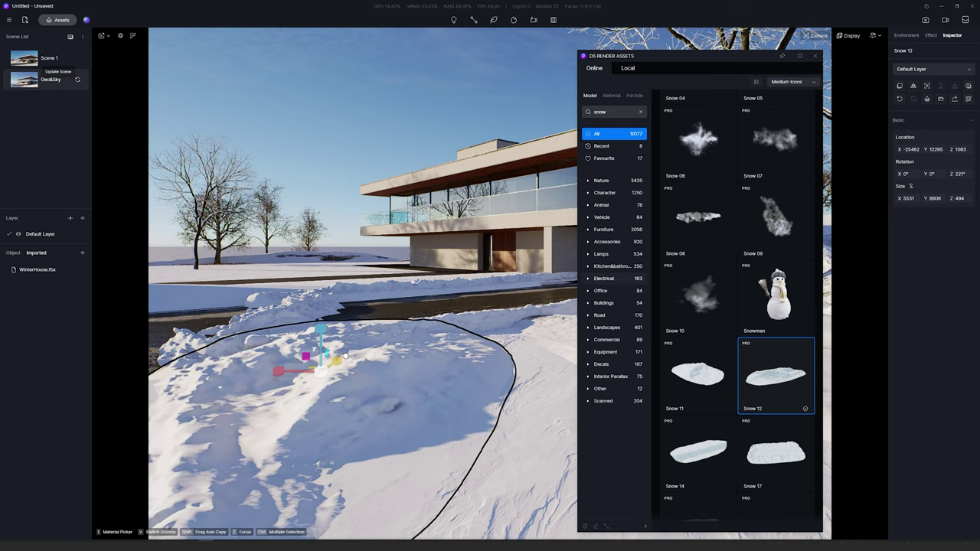
key("v")
left_click_drag(321, 325, 321, 332)
left_click_drag(311, 385, 294, 401)
left_click(280, 407)
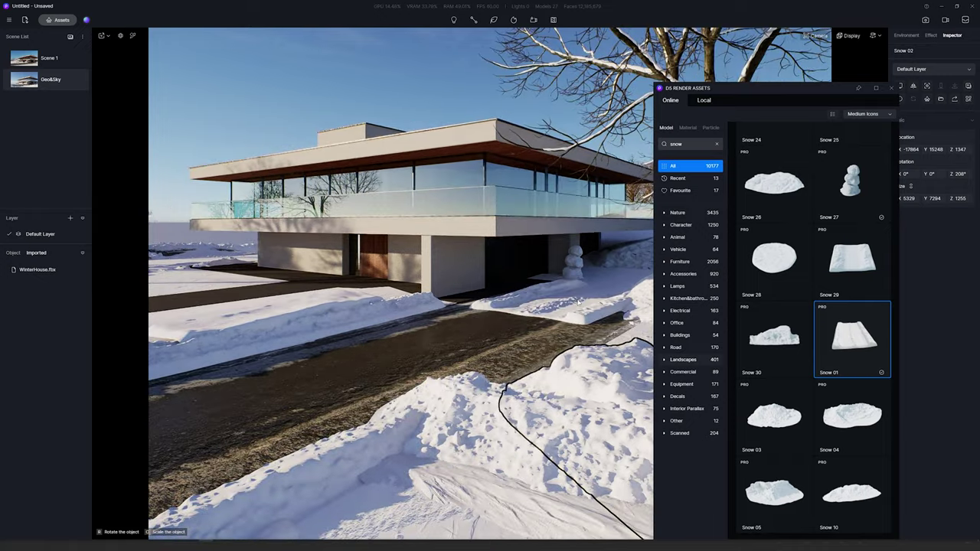
Place the Snow 01 model beside the driveway and shift it to about X 222, Y 7803, Z 1151, tilted to 359° about Y.
left_click(590, 262)
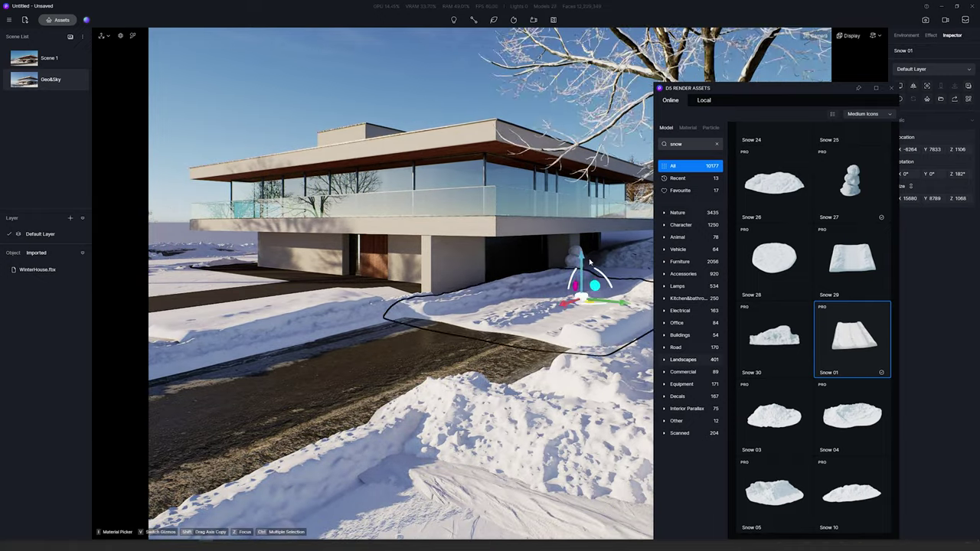
left_click_drag(582, 261, 583, 268)
left_click_drag(571, 278, 569, 291)
key("Delete")
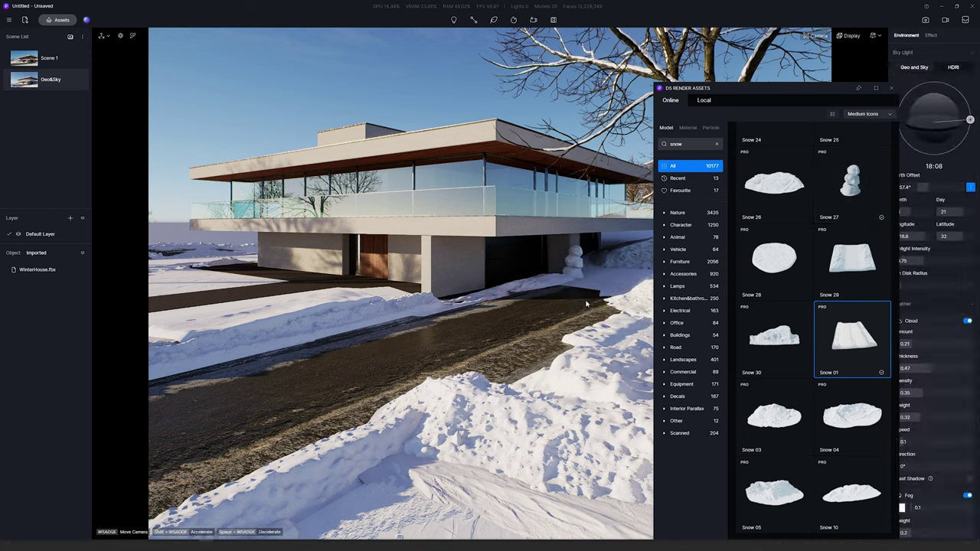
left_click(586, 302)
scroll(587, 302, "up", 5)
scroll(557, 293, "down", 5)
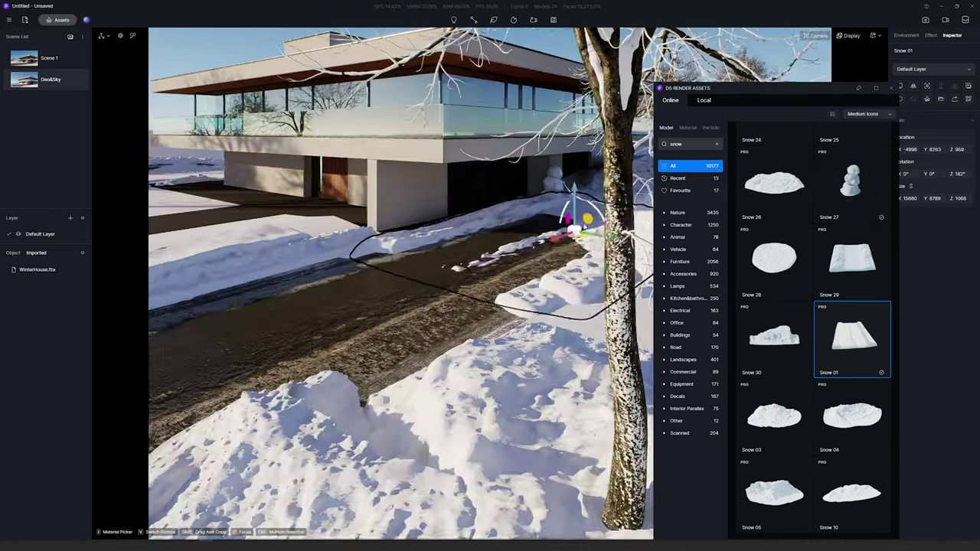
left_click_drag(584, 221, 614, 208)
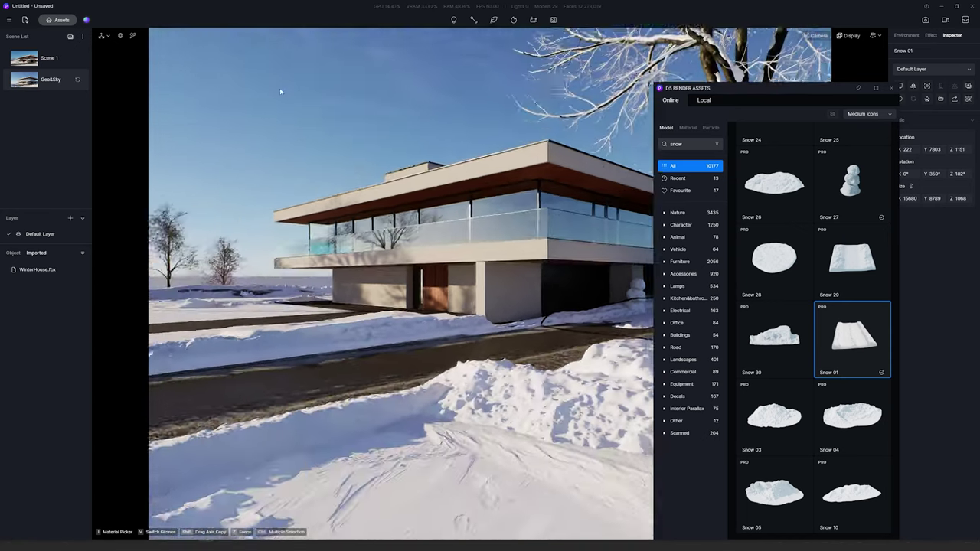
left_click(282, 94)
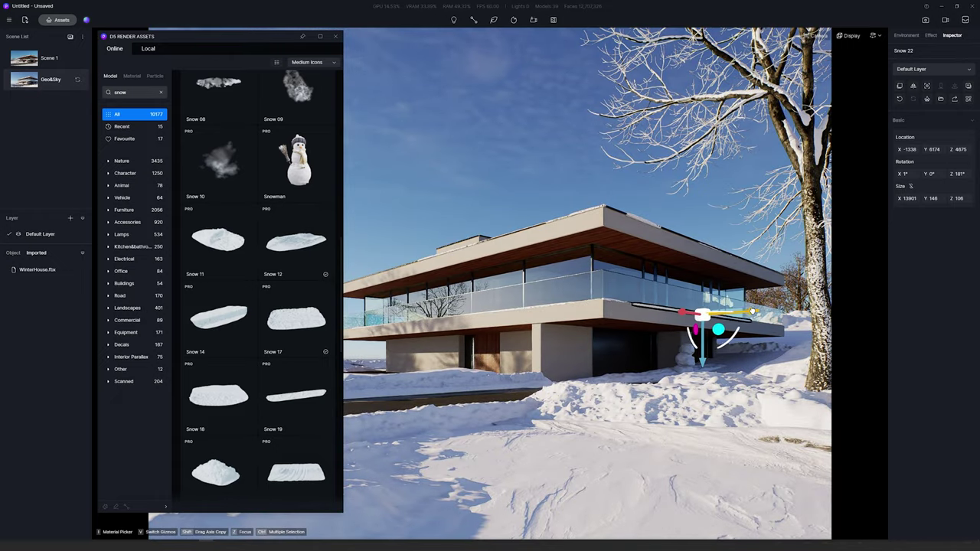
Finish the Nepeta cataria 04 path with random direction 0.48, random spacing 0.85, random offset 0.09 m, size 1.75 and random size 0.55.
left_click(552, 200)
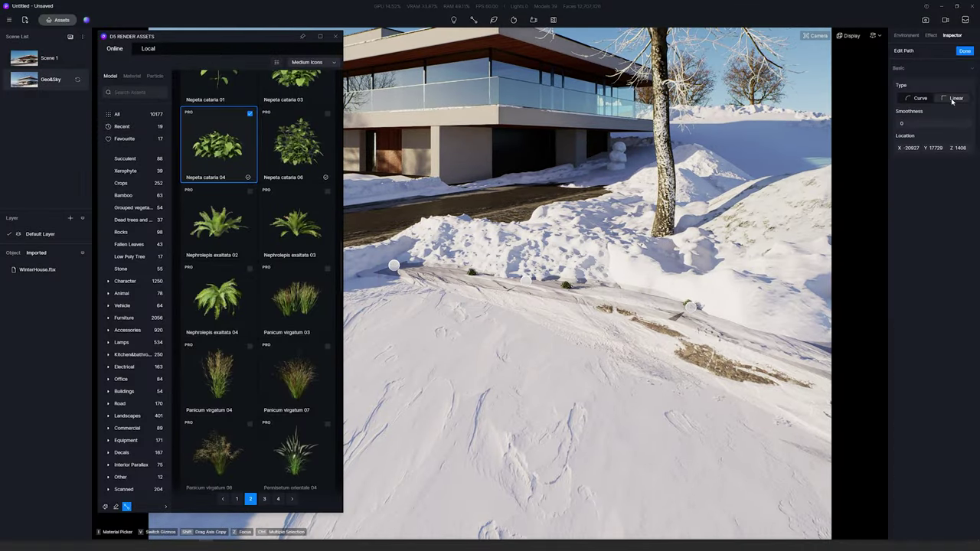
left_click(966, 51)
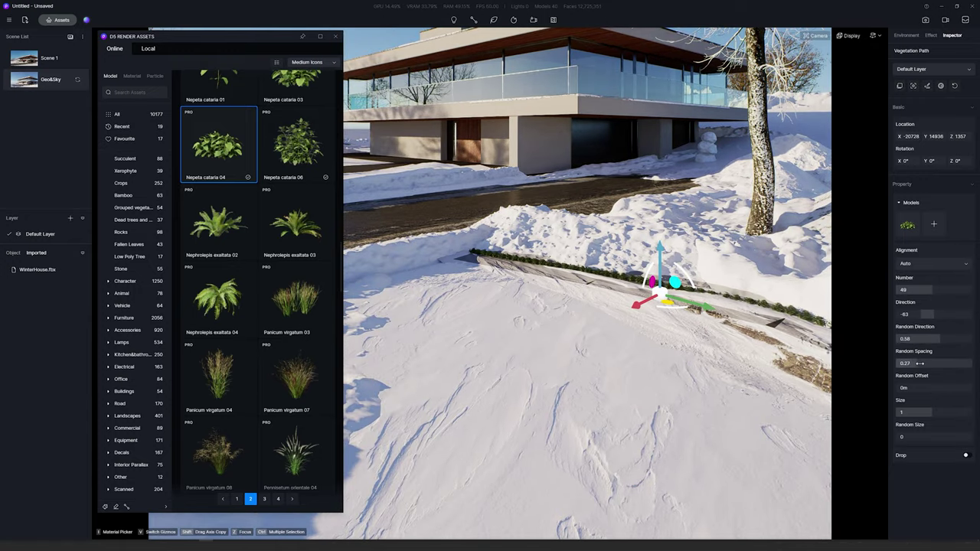
left_click_drag(905, 389, 963, 412)
left_click_drag(948, 341, 924, 342)
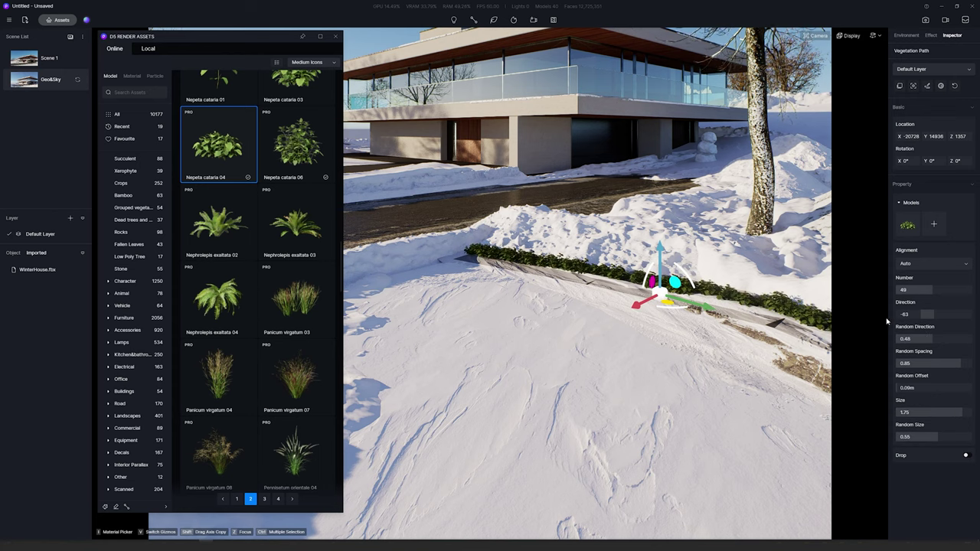
right_click_drag(689, 314, 690, 260)
left_click(51, 79)
left_click(569, 166)
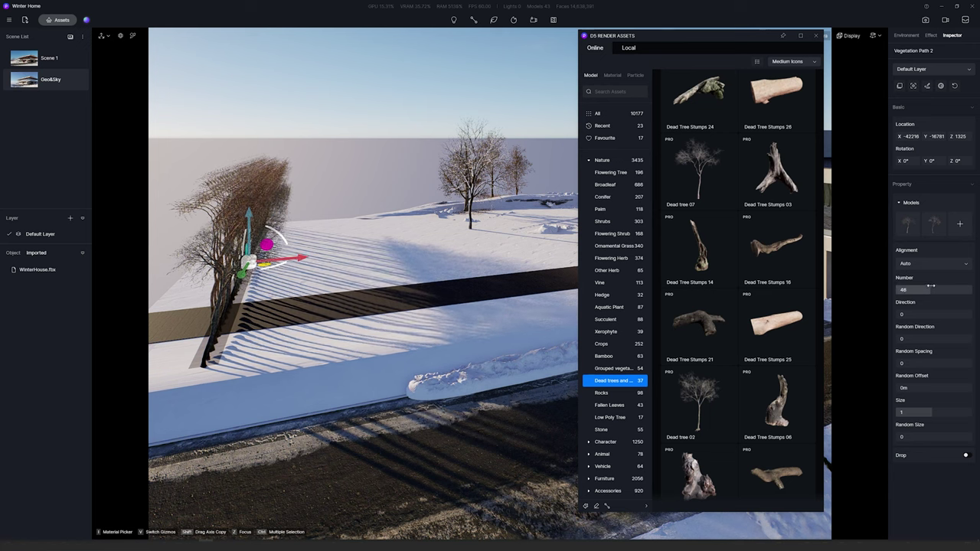
Set the dead-tree path to direction 163.8, random direction 0.65, random spacing 0.49, random offset 7.44 m, size 1.3 and random size 1.
left_click_drag(907, 314, 969, 314)
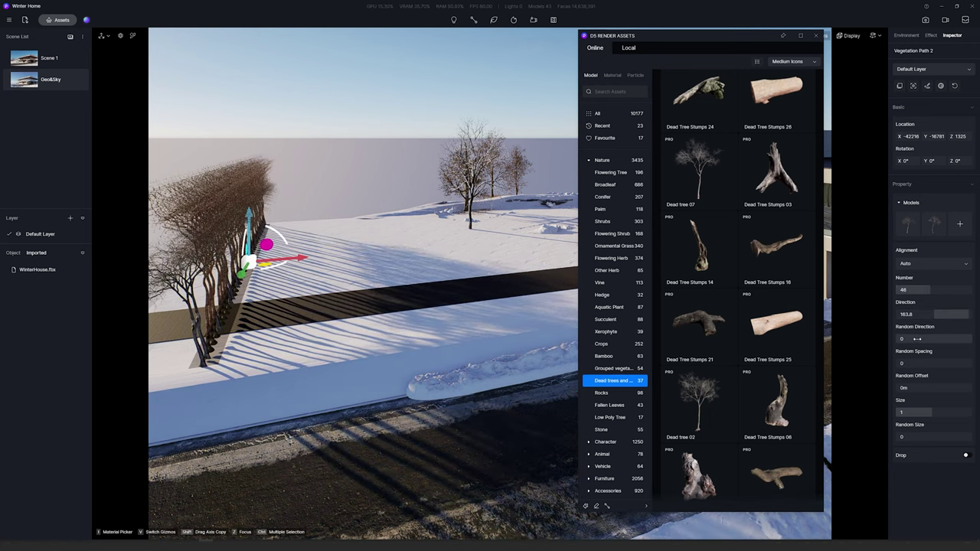
left_click_drag(916, 339, 934, 364)
left_click_drag(910, 388, 916, 437)
Duplicate the dead-tree path, rotate the copy 90° about Z and place it behind the background snow at about X -15560, Y -36673.
right_click_drag(398, 292, 311, 273)
left_click_drag(311, 273, 431, 186)
double_click(431, 186)
right_click_drag(431, 186, 414, 230)
left_click(478, 208)
right_click_drag(478, 208, 366, 167)
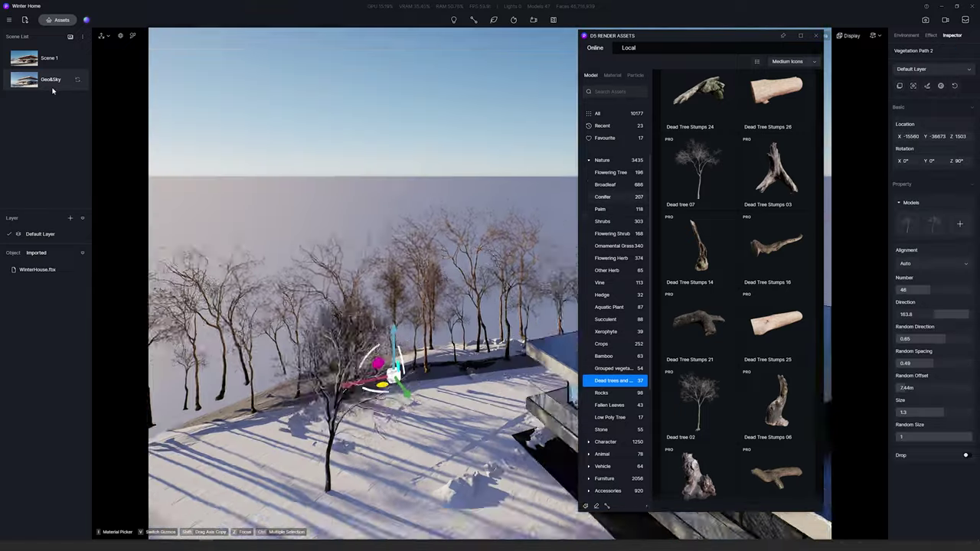
Set the rear dead-tree path to 100 trees, random offset 24.12 m, size 1.08 and random size 0.5, and push it farther back.
right_click_drag(367, 229, 337, 230)
left_click(181, 305)
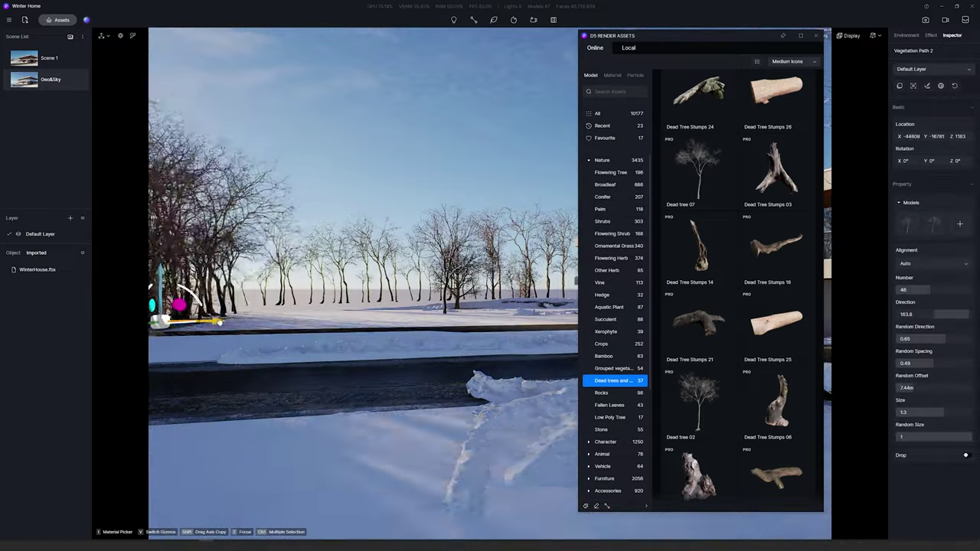
right_click_drag(191, 284, 347, 259)
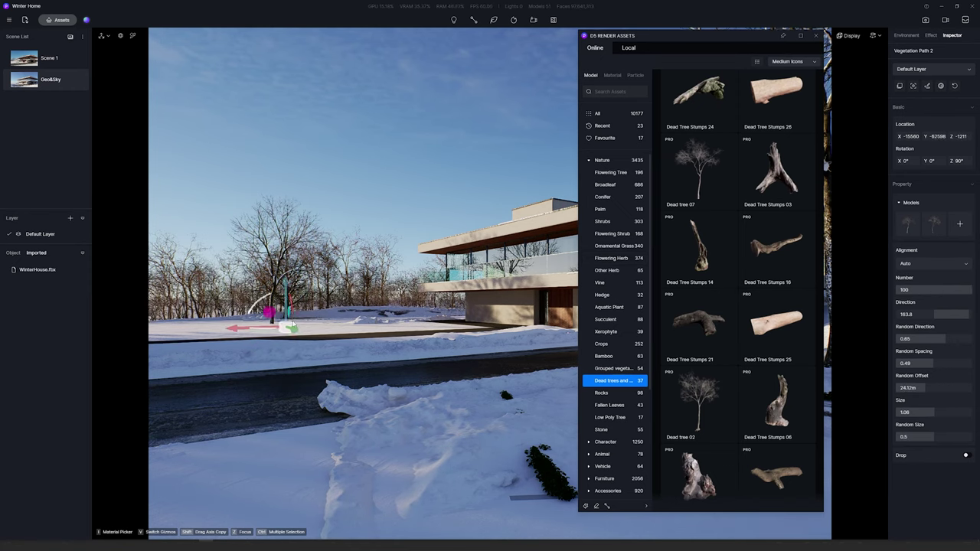
left_click_drag(292, 324, 318, 338)
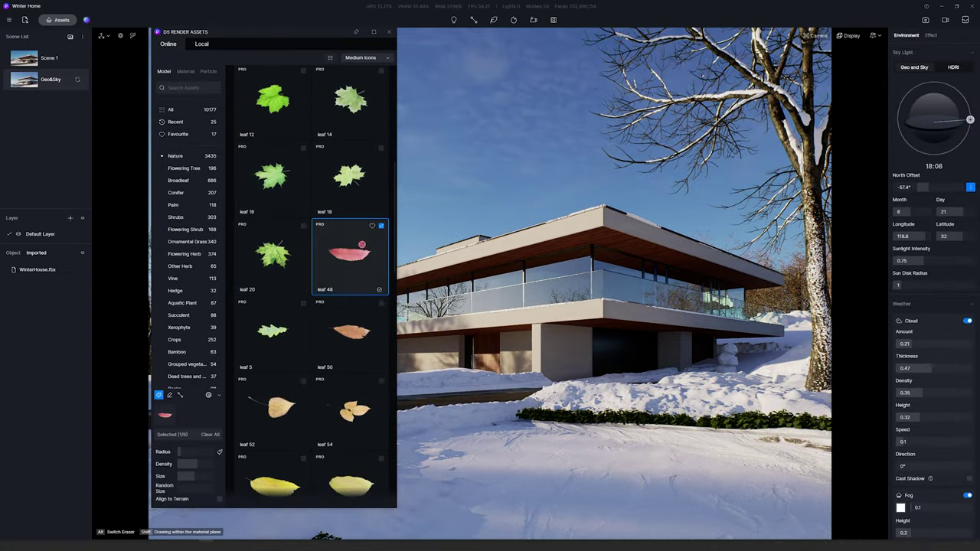
Add leaf 50, leaf 60 and leaf 62 to the scatter brush's selection alongside leaf 48.
scroll(312, 391, "down", 2)
left_click(314, 381)
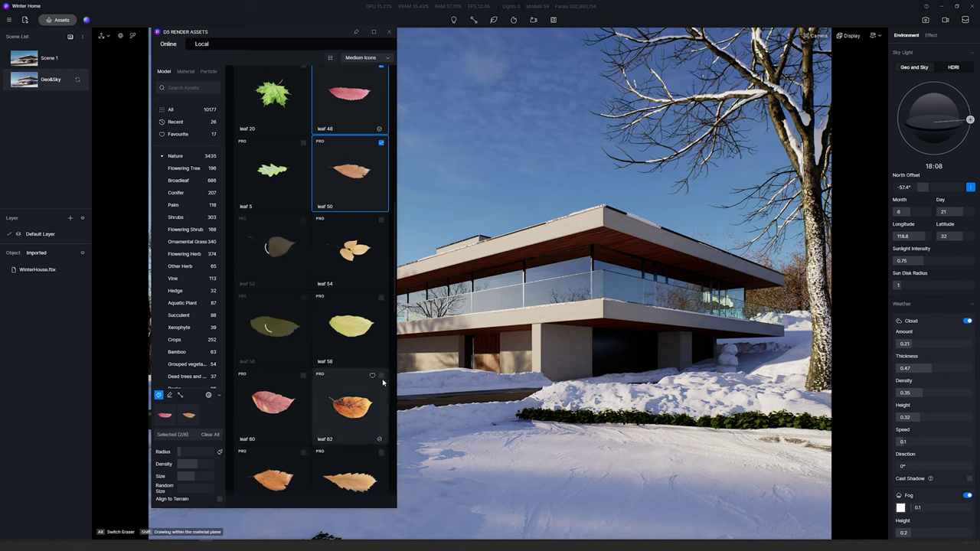
mouse_move(548, 337)
right_mouse_down()
mouse_move(516, 400)
mouse_move(523, 468)
mouse_move(506, 487)
mouse_move(545, 433)
right_mouse_up()
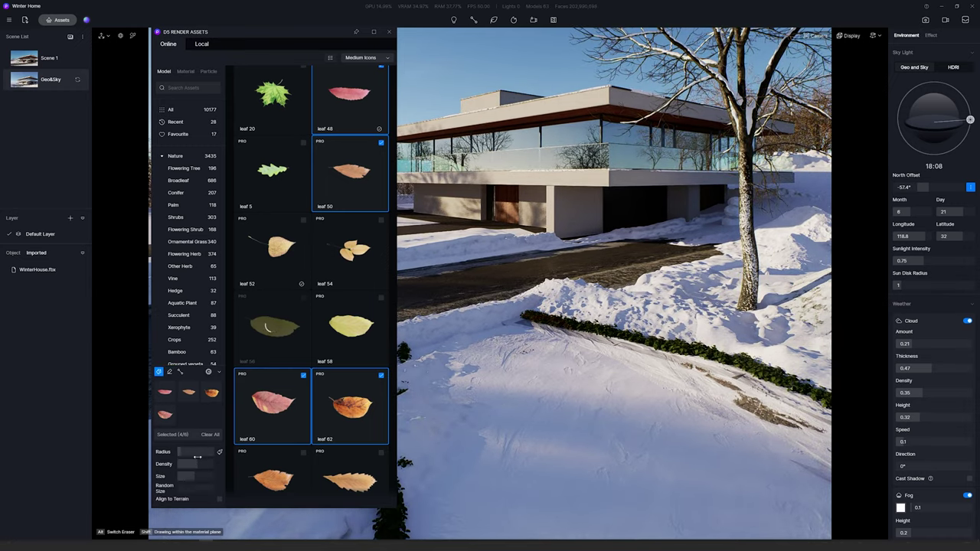
Lower the brush density, change its terrain alignment option, and scatter fallen leaves over the snow beside the plant row.
left_click_drag(196, 464, 179, 464)
left_click(219, 500)
mouse_move(490, 337)
left_mouse_down()
mouse_move(712, 387)
mouse_move(592, 334)
left_mouse_up()
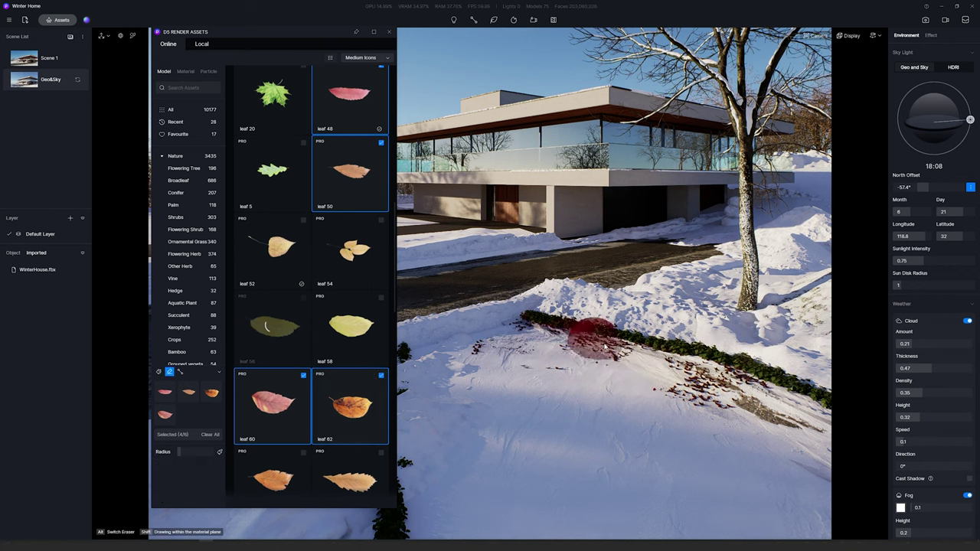
Brush more fallen leaves over the snow in front of the plant row and erase the excess.
mouse_move(532, 391)
left_mouse_down()
mouse_move(463, 496)
mouse_move(643, 421)
left_mouse_up()
left_click_drag(643, 421, 458, 382, "alt")
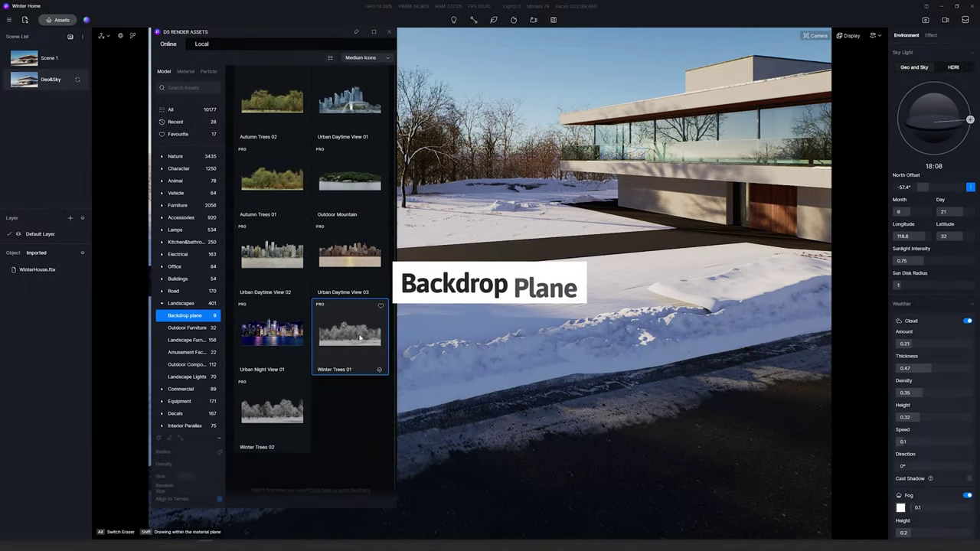
Place the Winter Trees 01 backdrop plane behind the dead trees and restore the Geo&Sky scene view.
left_click(350, 333)
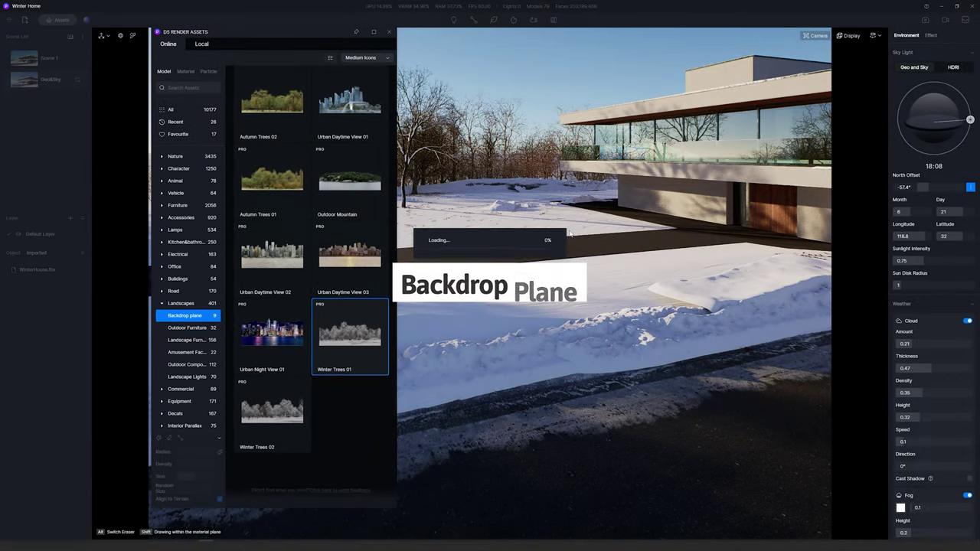
left_click(567, 220)
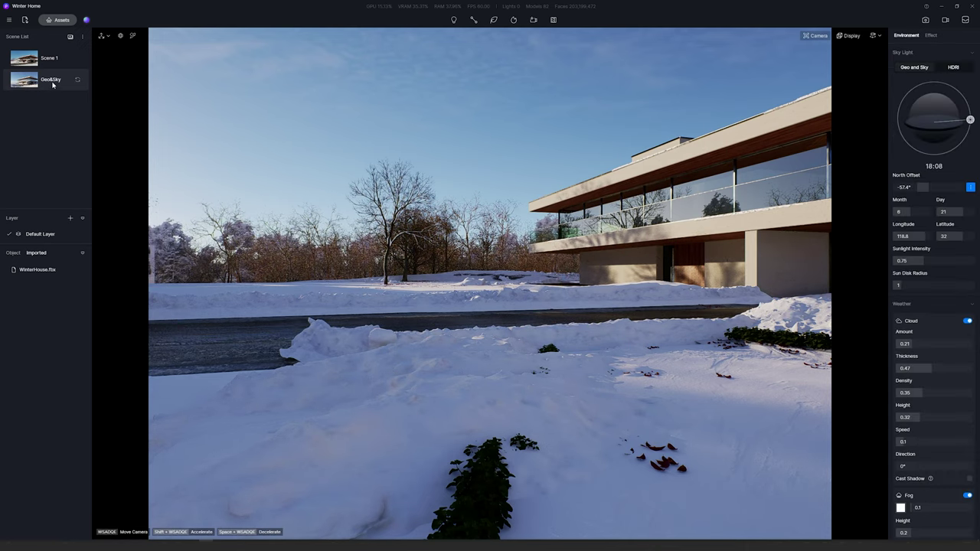
left_click(51, 80)
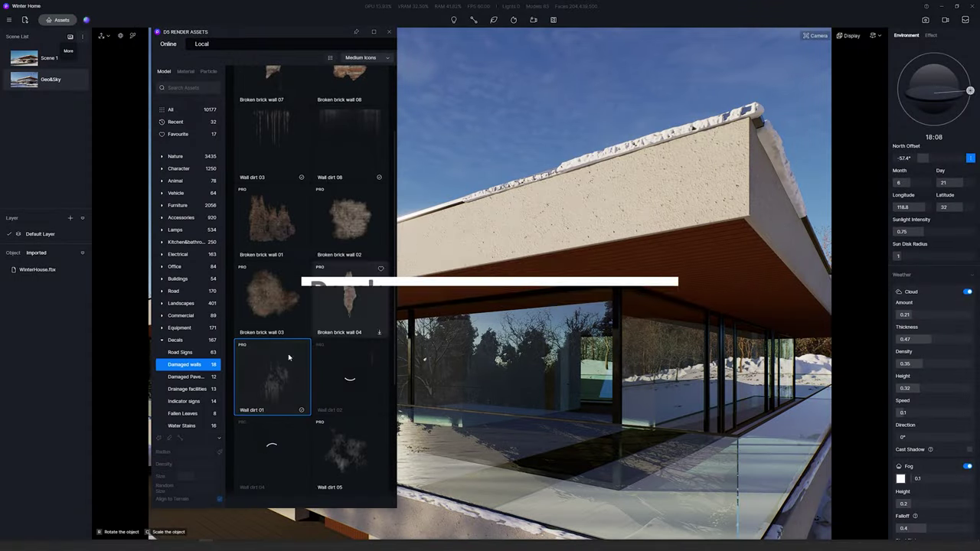
Place the Wall dirt 01 decal on the concrete roof fascia near the building corner.
left_click(697, 160)
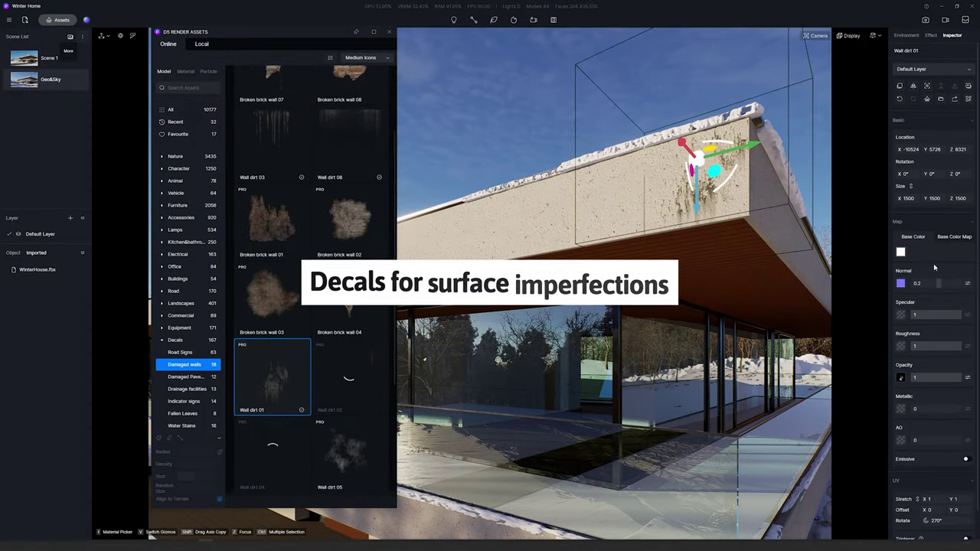
scroll(918, 240, "down", 1)
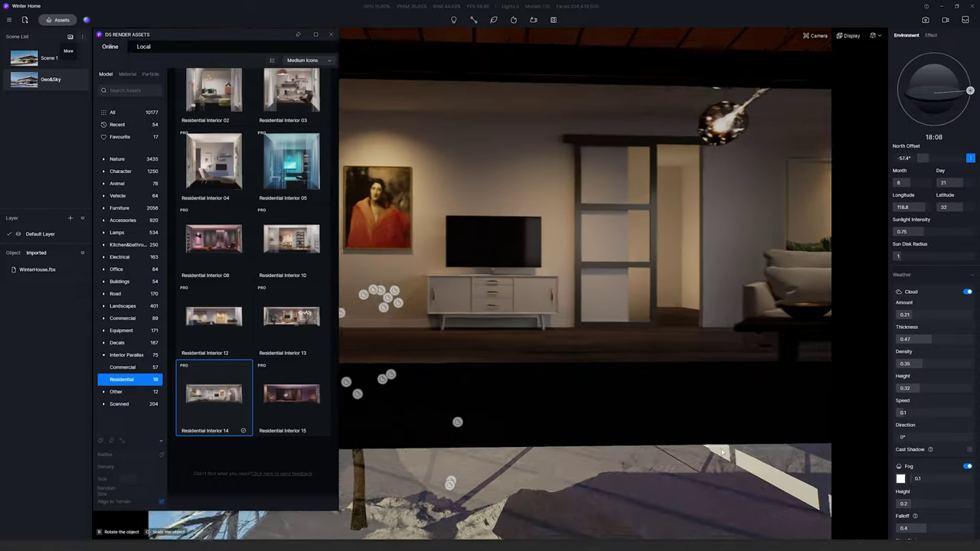
Place the Residential Interior 14 and Residential Interior 13 parallax models behind the upper-floor windows.
middle_click_drag(624, 444, 570, 362)
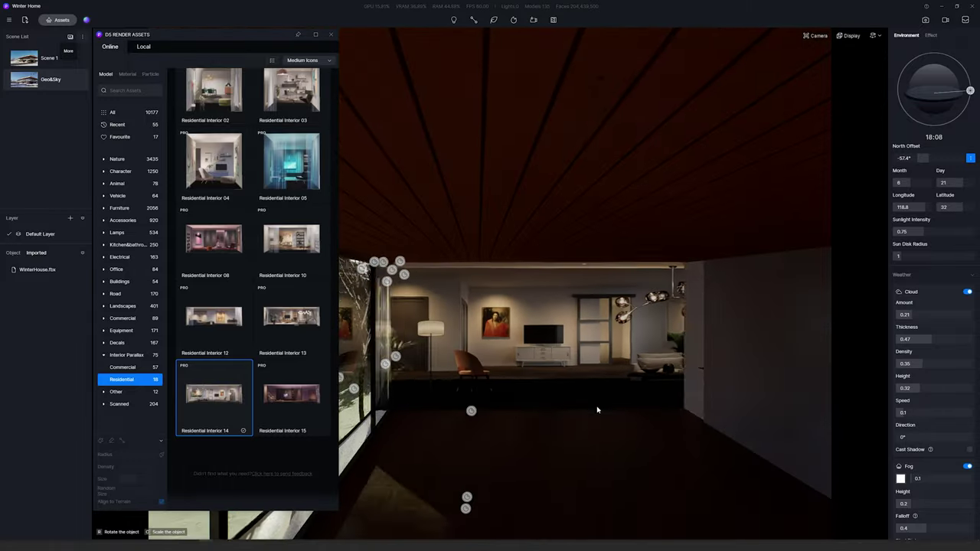
left_click(571, 419)
left_click_drag(560, 429, 464, 406)
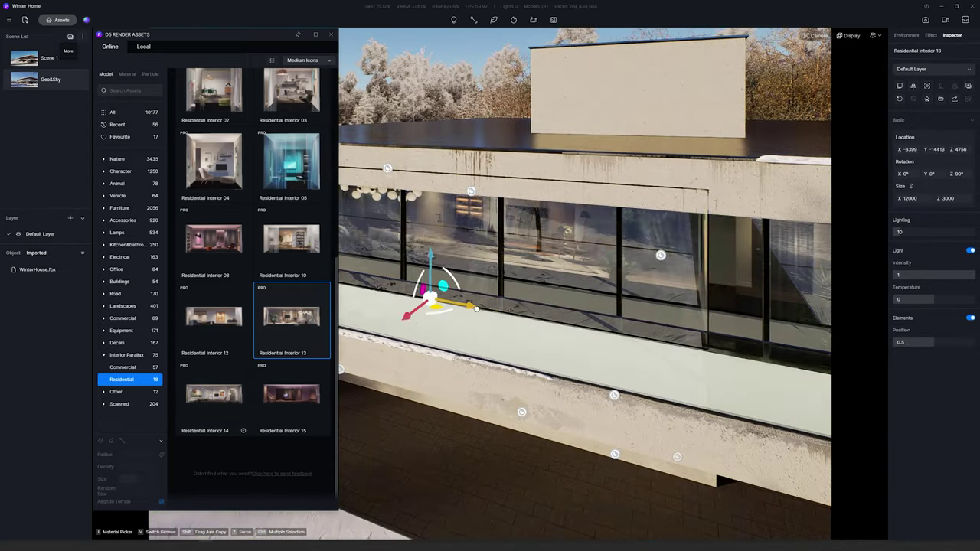
left_click(514, 289)
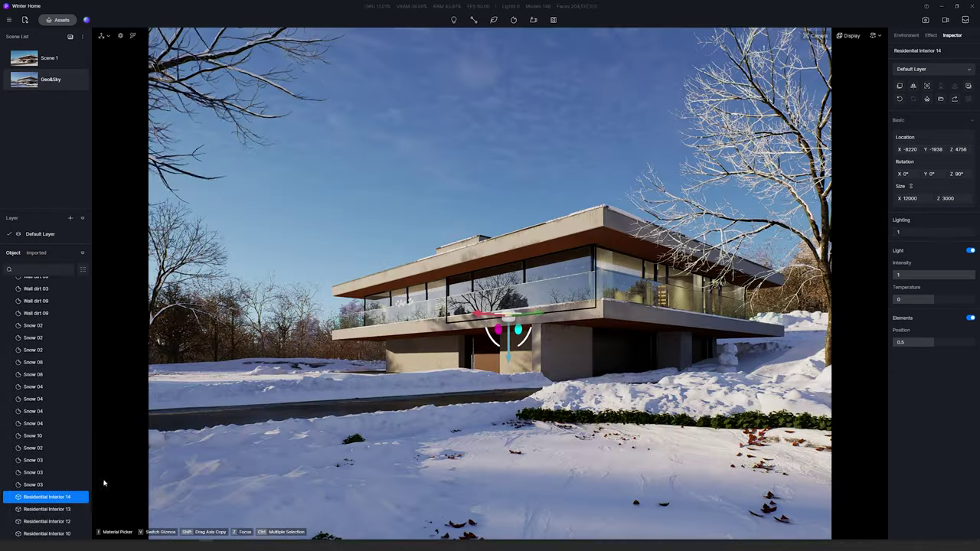
Adjust the lighting of the residential interior parallaxes, setting Residential Interior 10 to lighting 25 and light intensity 0.
left_click_drag(894, 232, 940, 231)
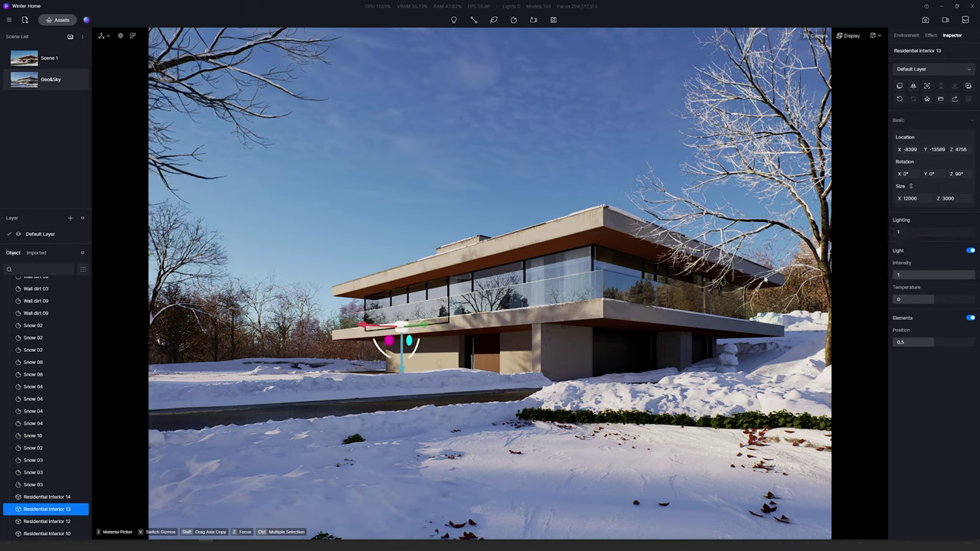
left_click(325, 246)
left_click(47, 522)
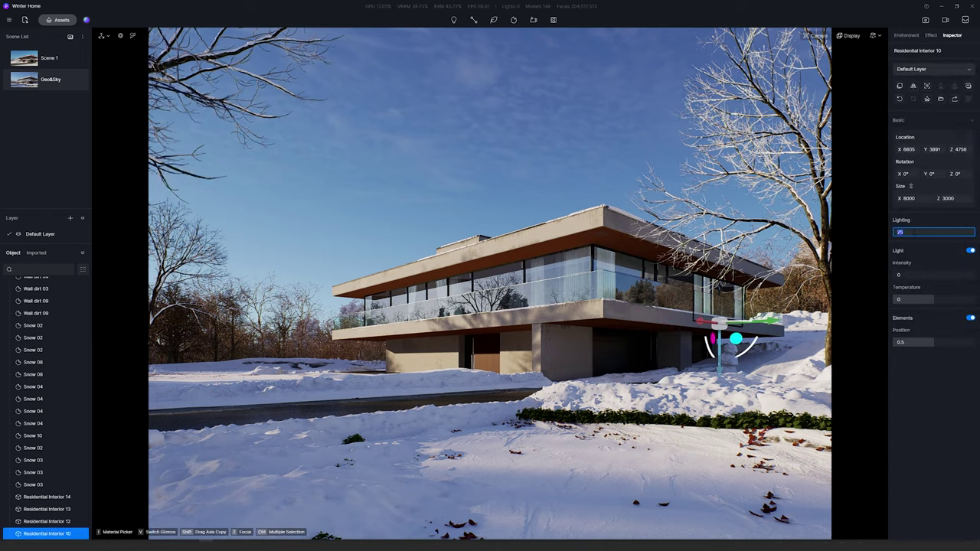
left_click(560, 163)
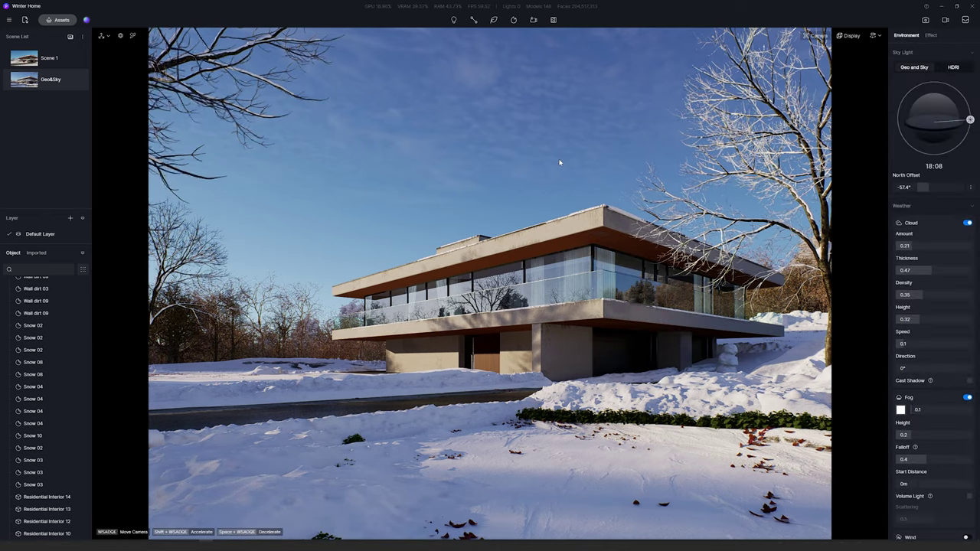
Delete Residential Interior 13 and put a copy of Residential Interior 14 in its place behind the upper-floor windows.
left_click(46, 510)
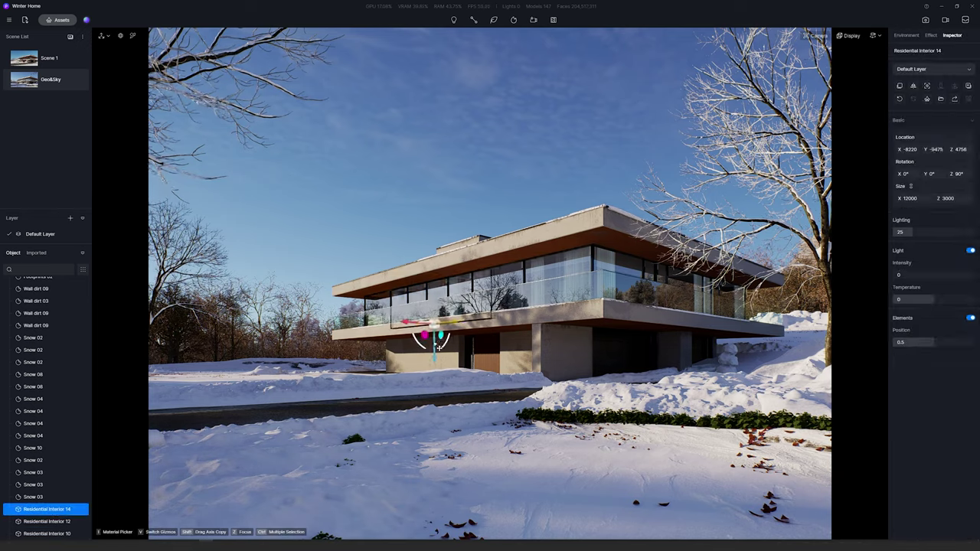
left_click(350, 222)
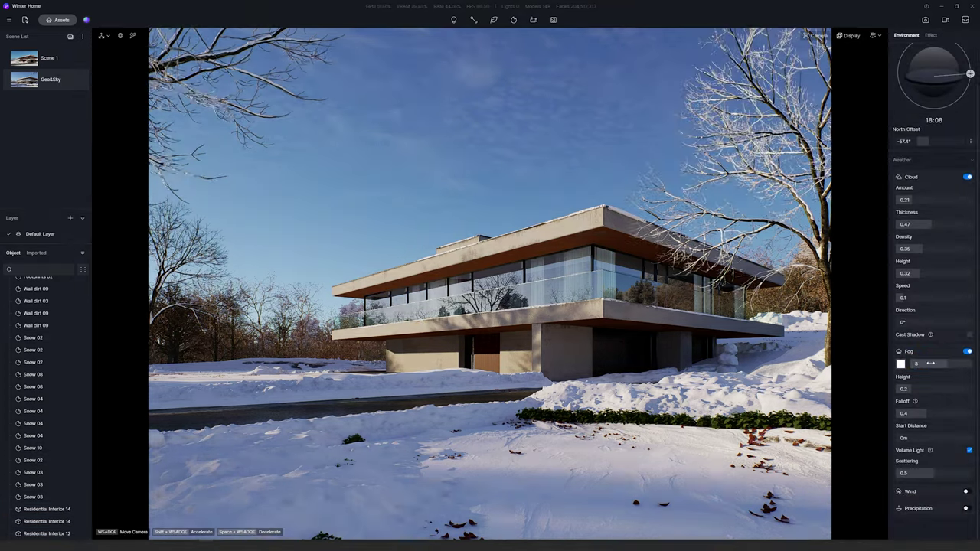
Enable volume light and set the fog to 0.5, height 0.33, falloff 1, start distance 45 m and scattering 0.05.
left_click_drag(928, 413, 929, 388)
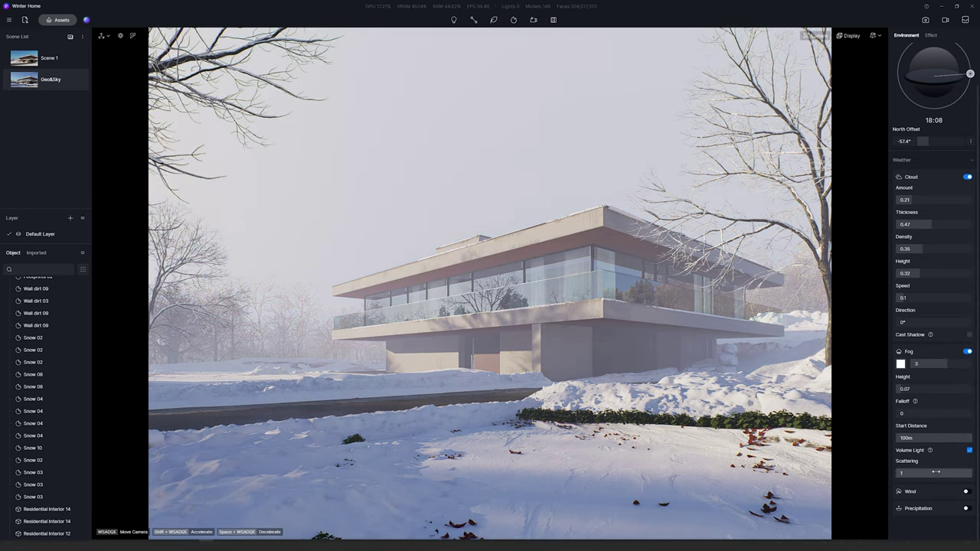
left_click(968, 351)
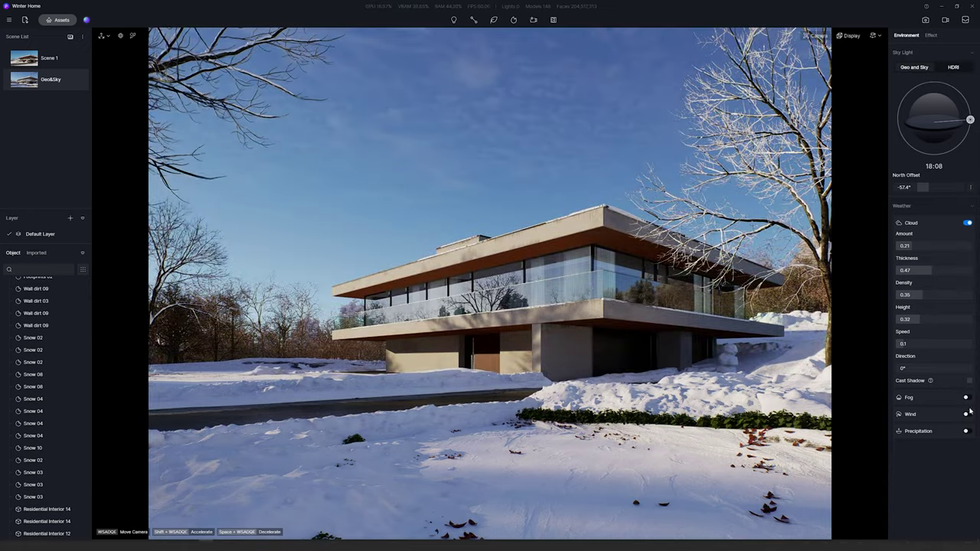
left_click(967, 397)
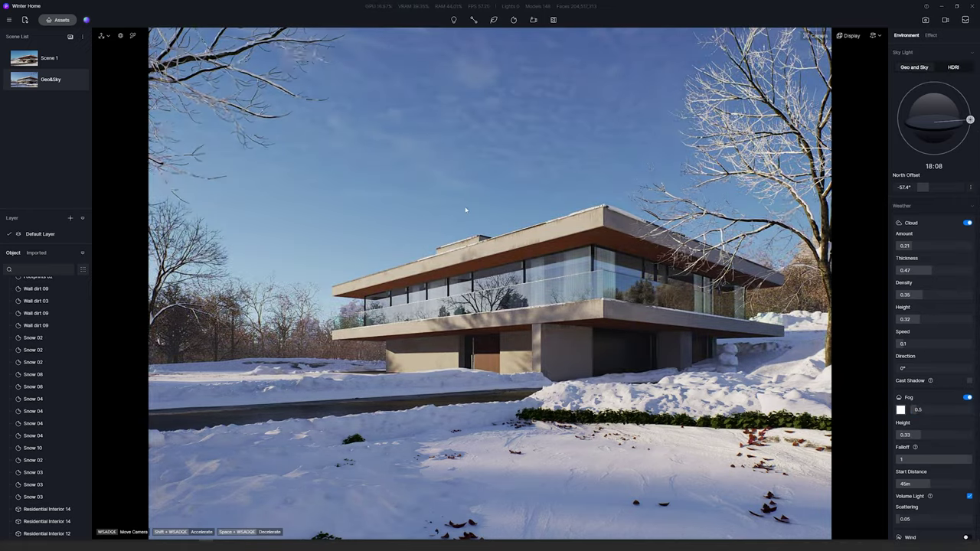
Check the rear dead-tree path and render the still image at 1440 × 1080 in PNG format.
left_click(219, 392)
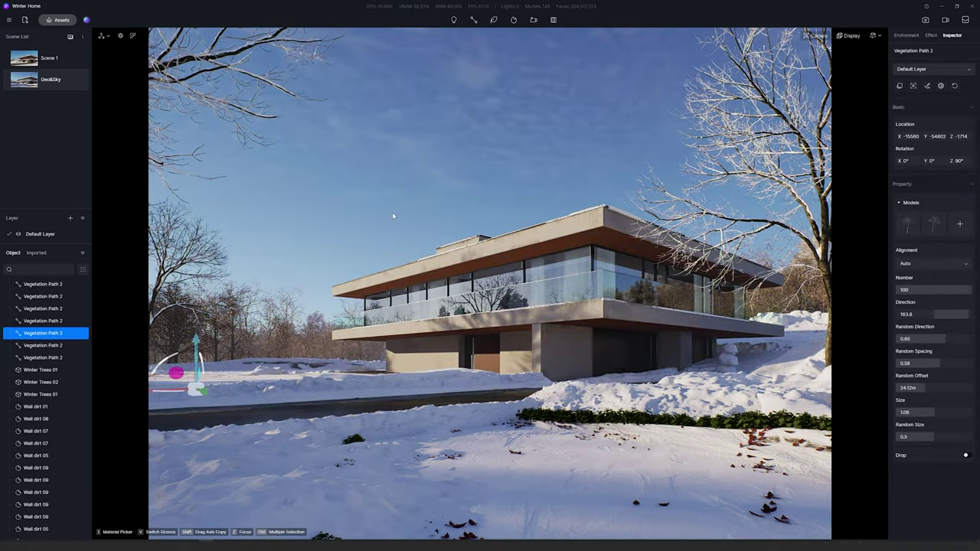
left_click(399, 240)
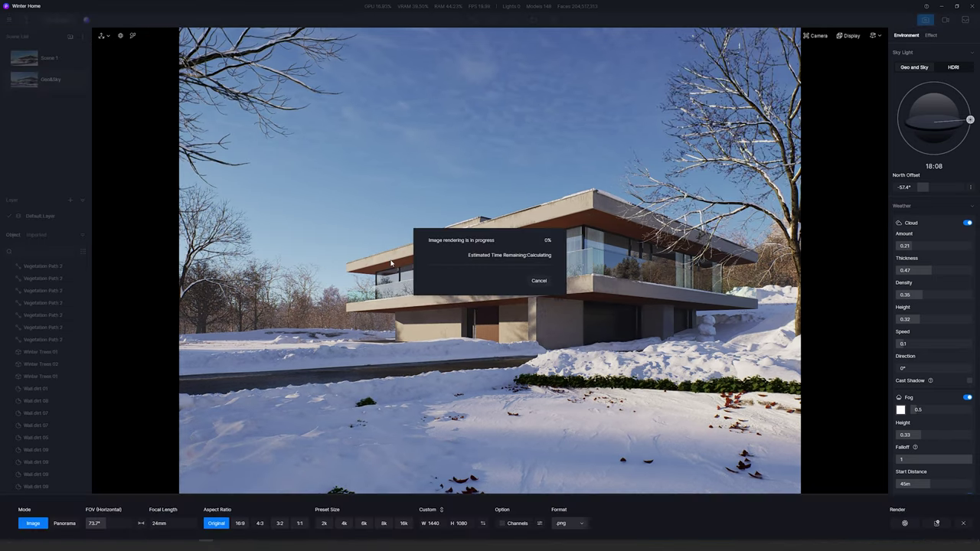